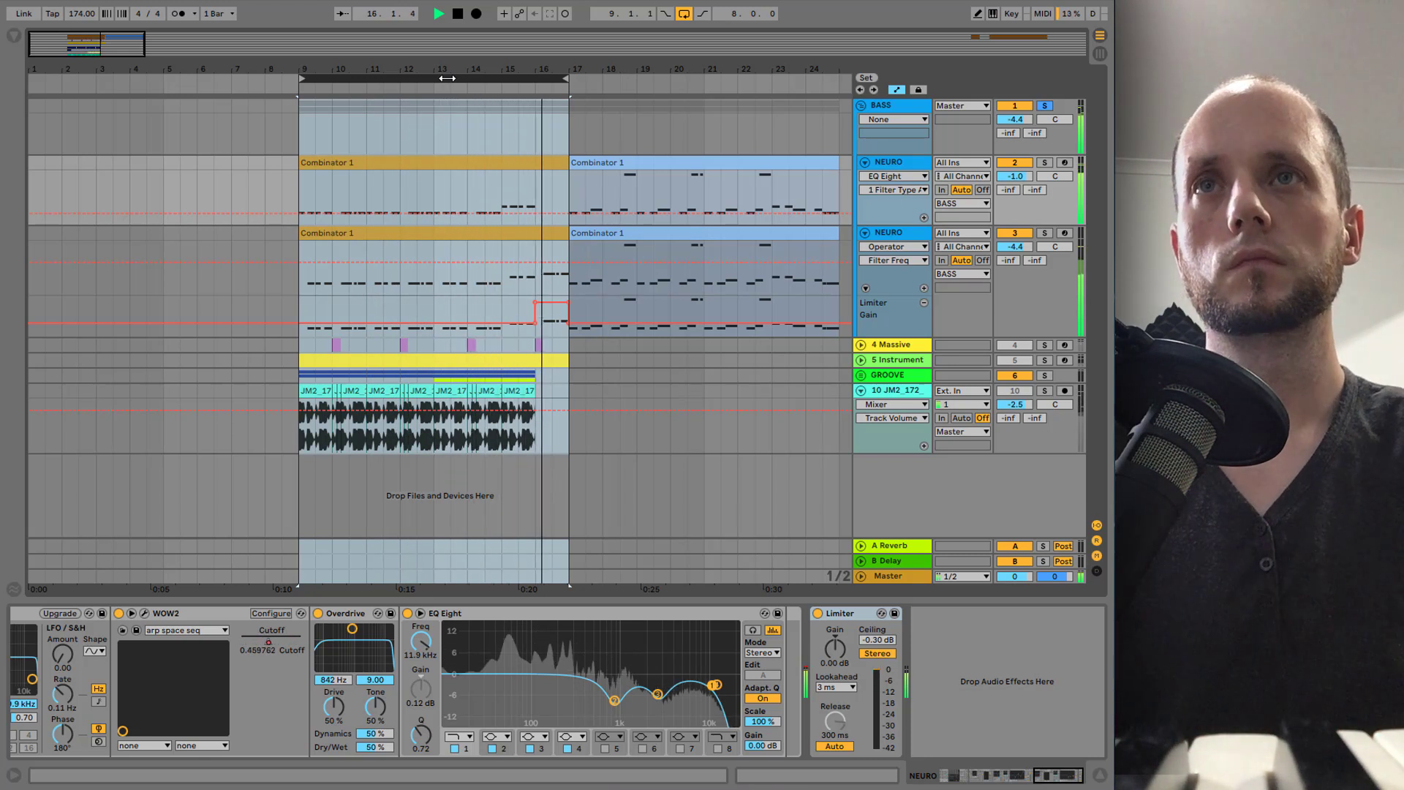
Step: Solo the upper NEURO track and play its part of the loop on its own
key("space")
left_click(1044, 162)
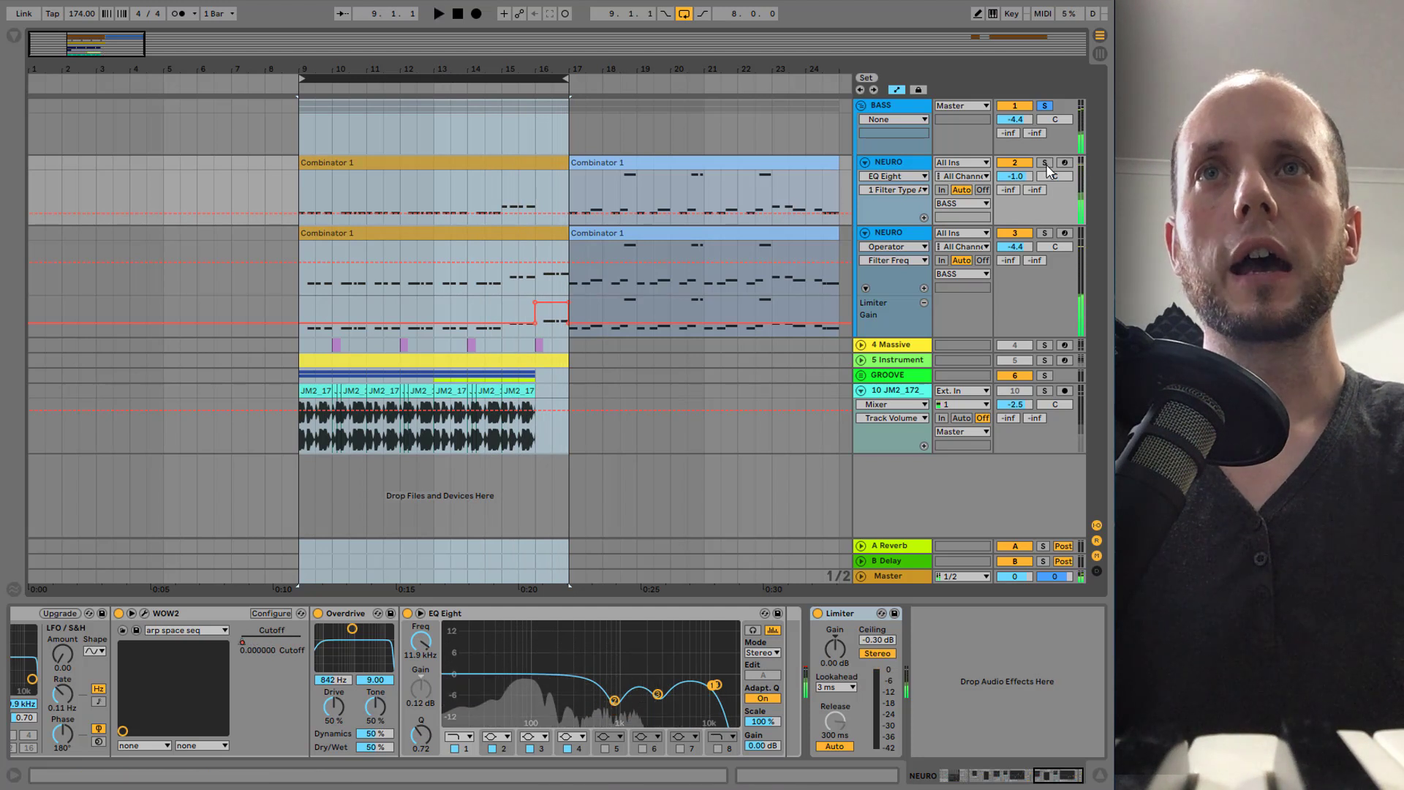
left_click(534, 163)
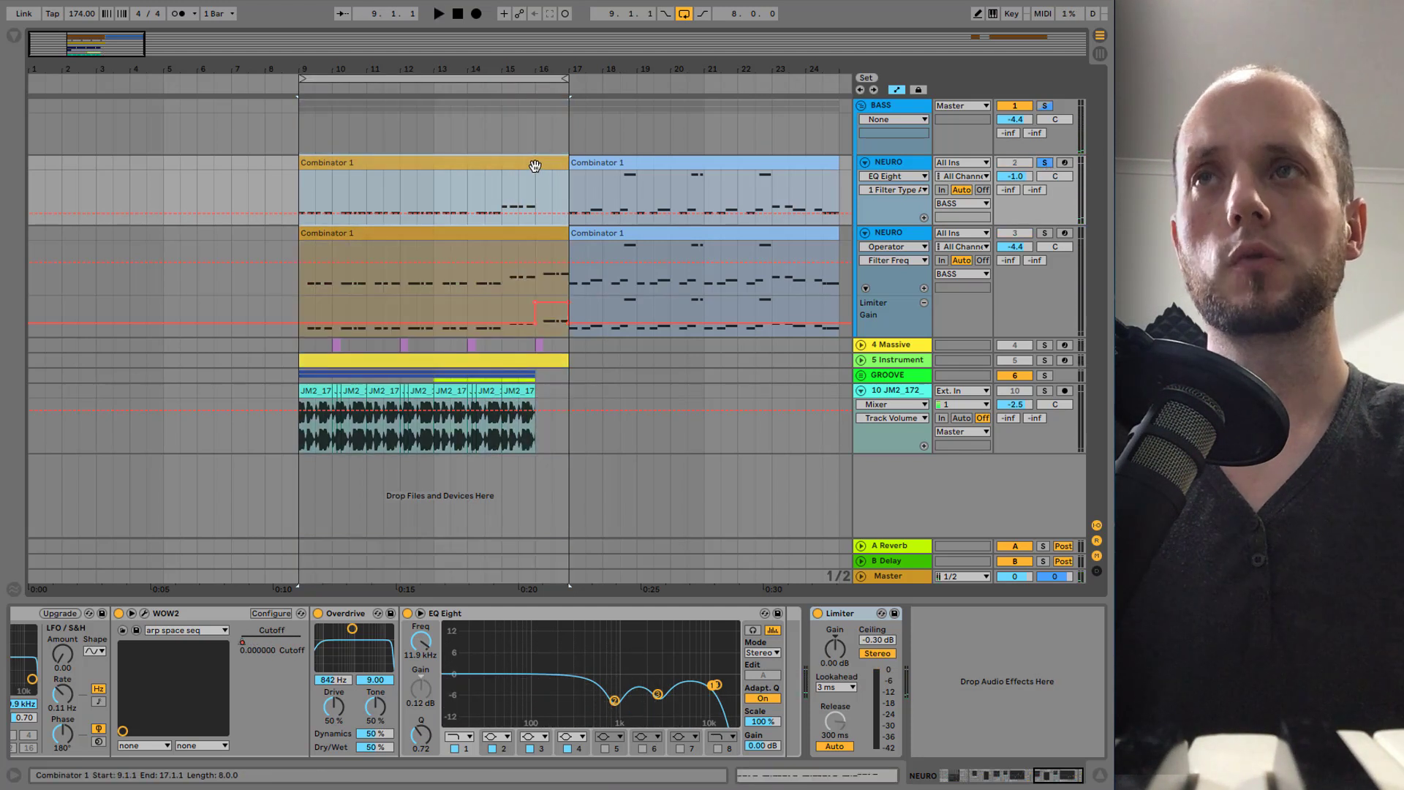
key("space")
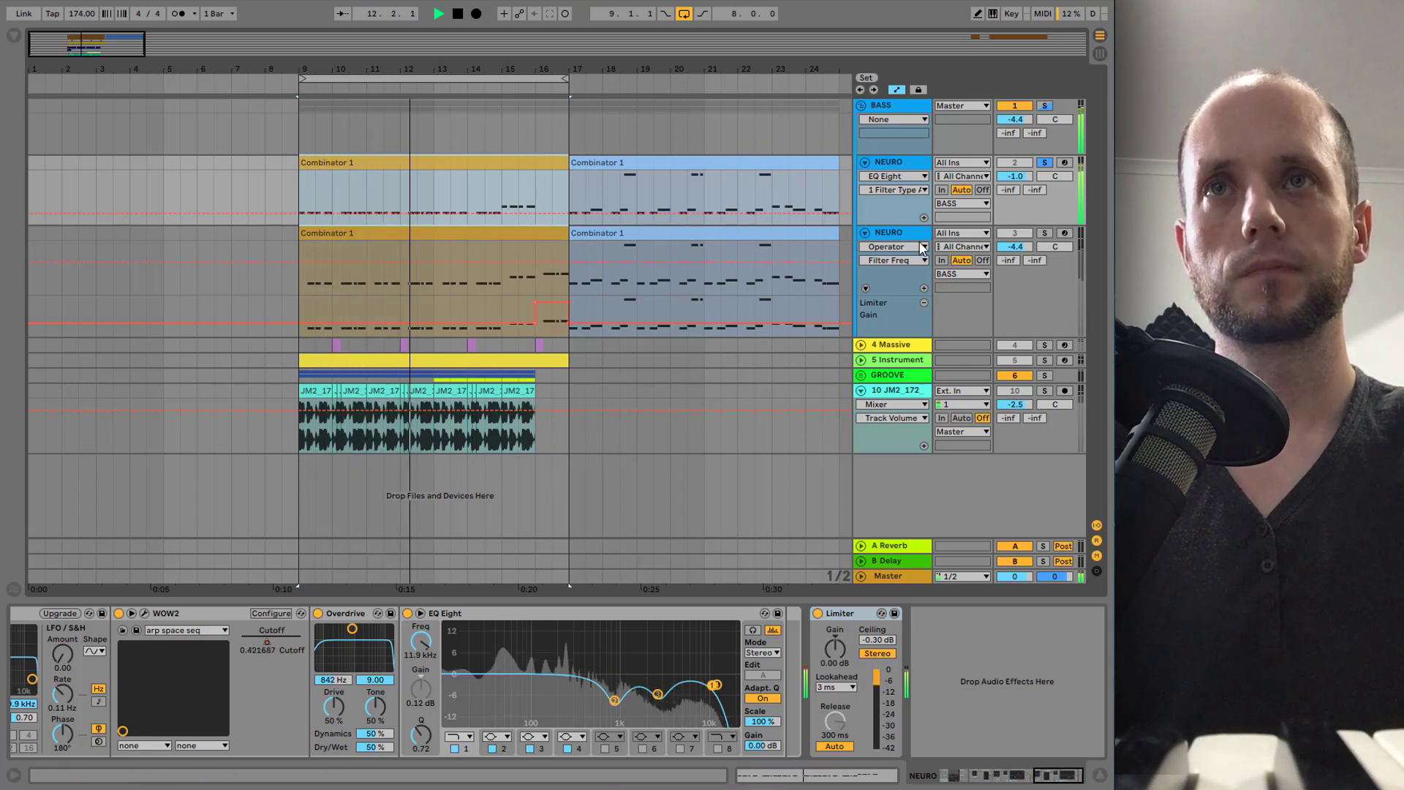
key("space")
Step: Solo the lower NEURO track and play its layer on its own
left_click(1044, 234)
left_click(535, 275)
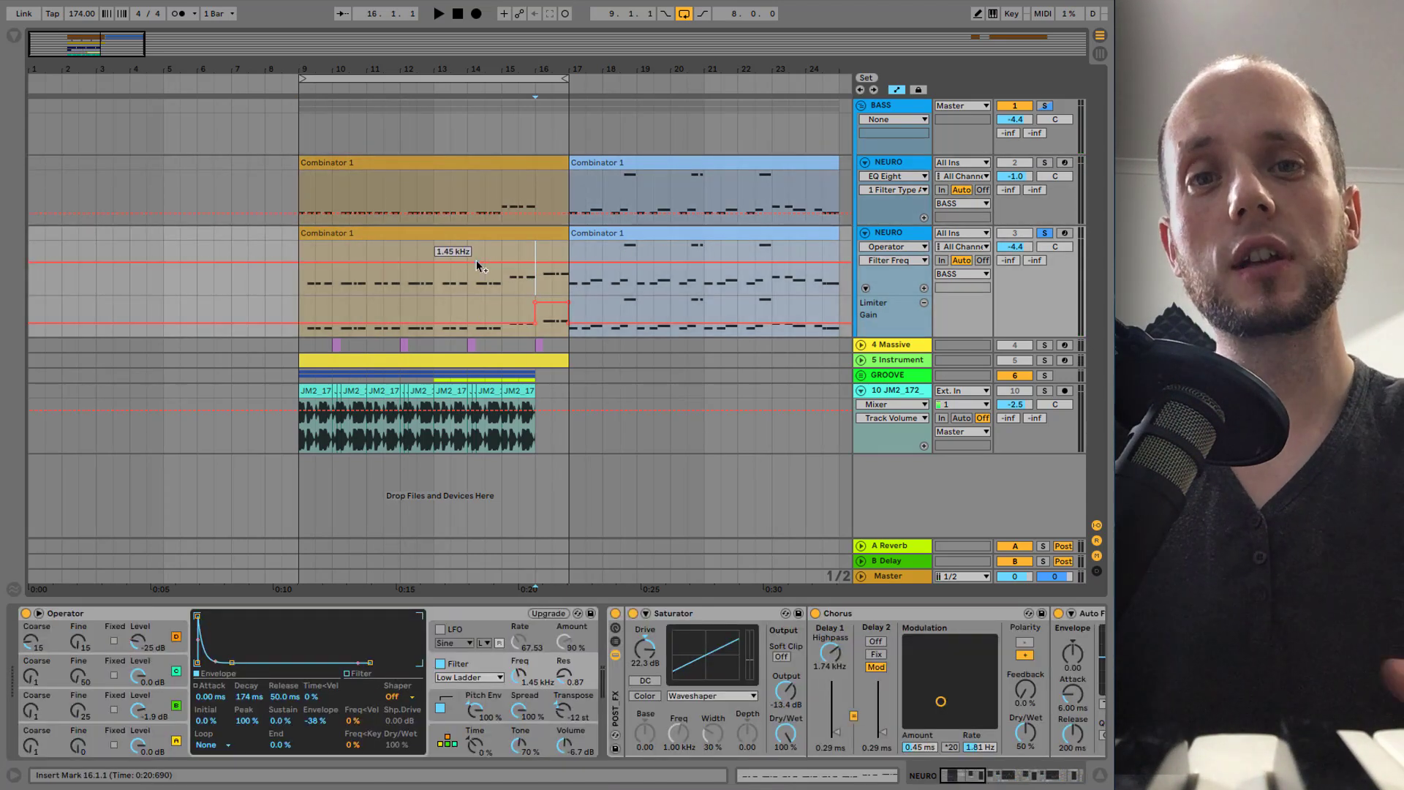
key("space")
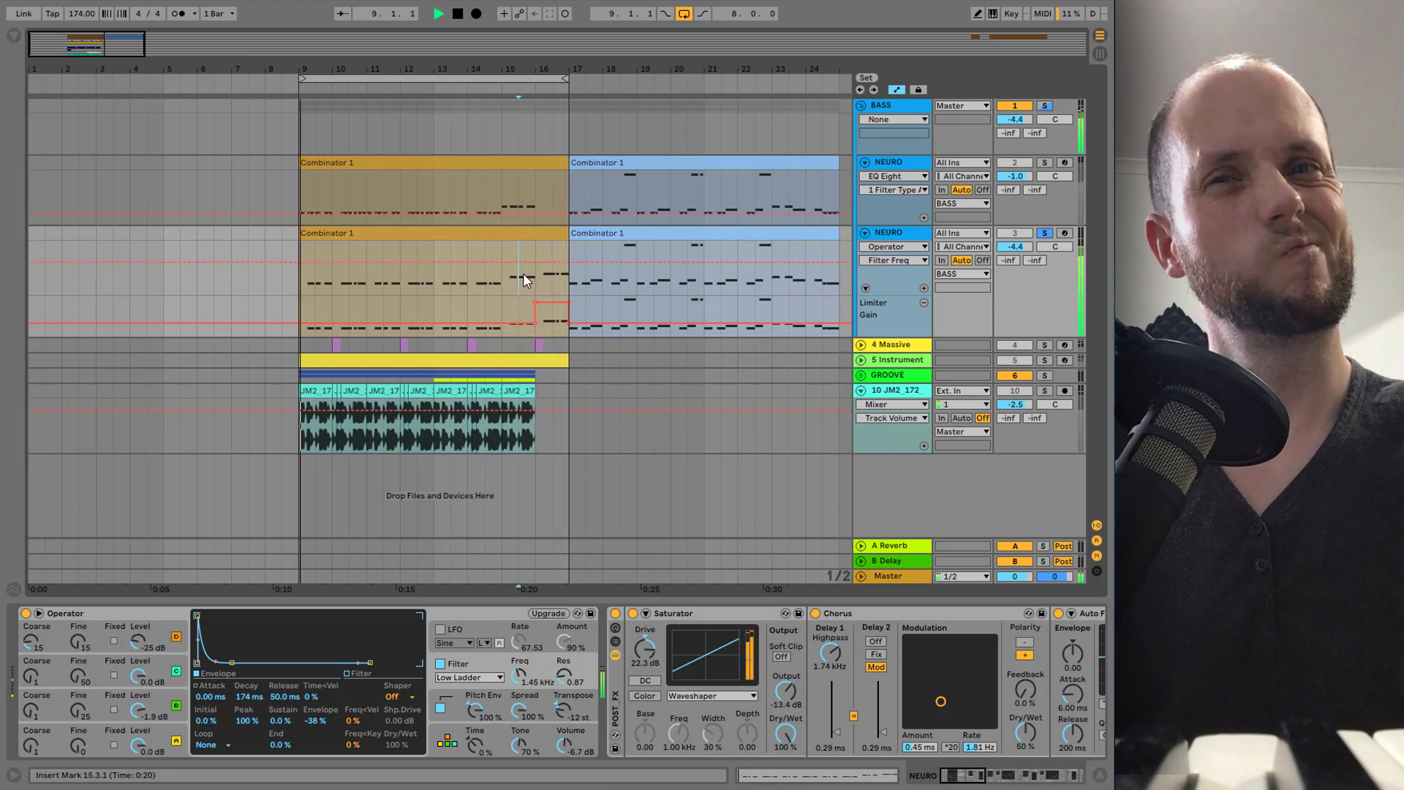
key("space")
left_click(542, 278)
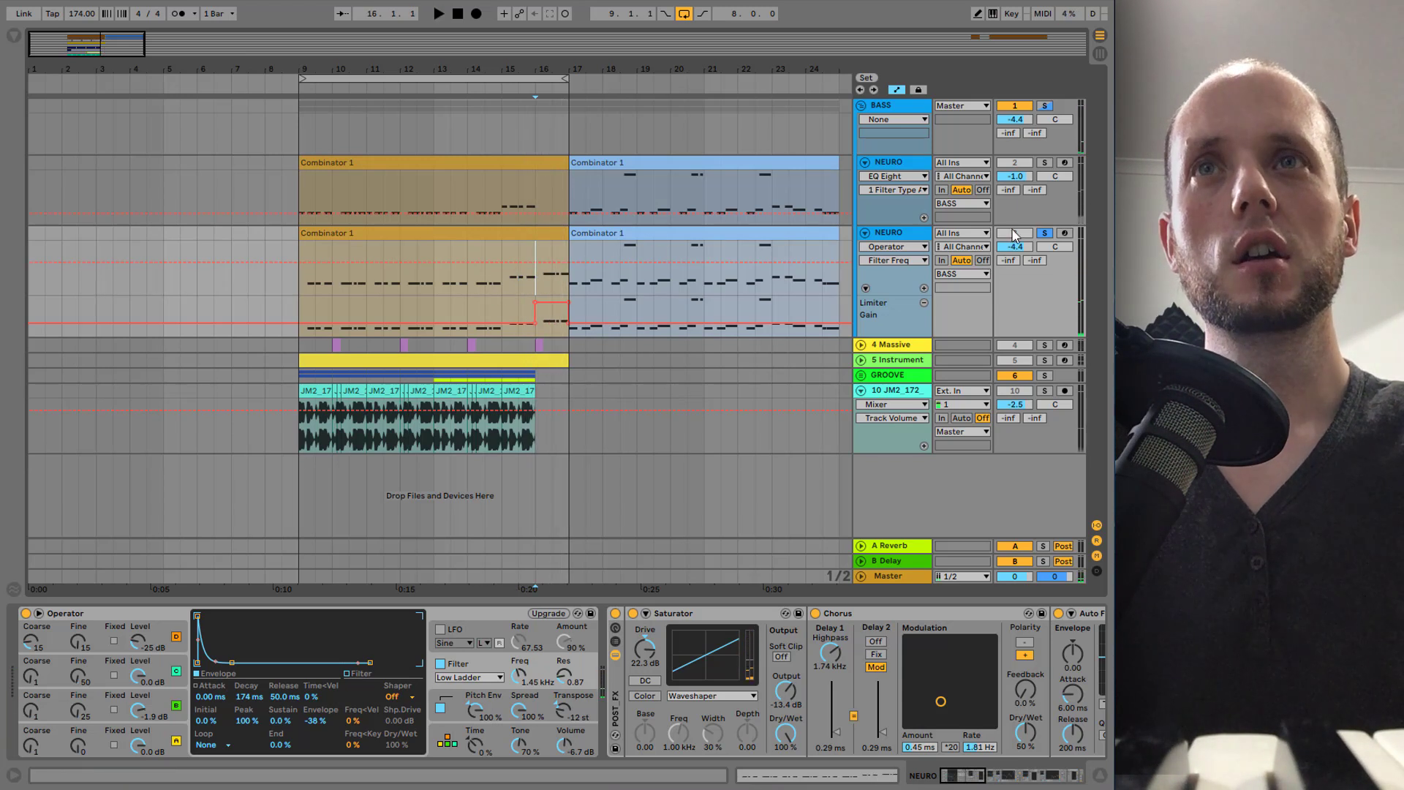
Step: Solo the upper NEURO track again and bring up its Operator synth
left_click(912, 169)
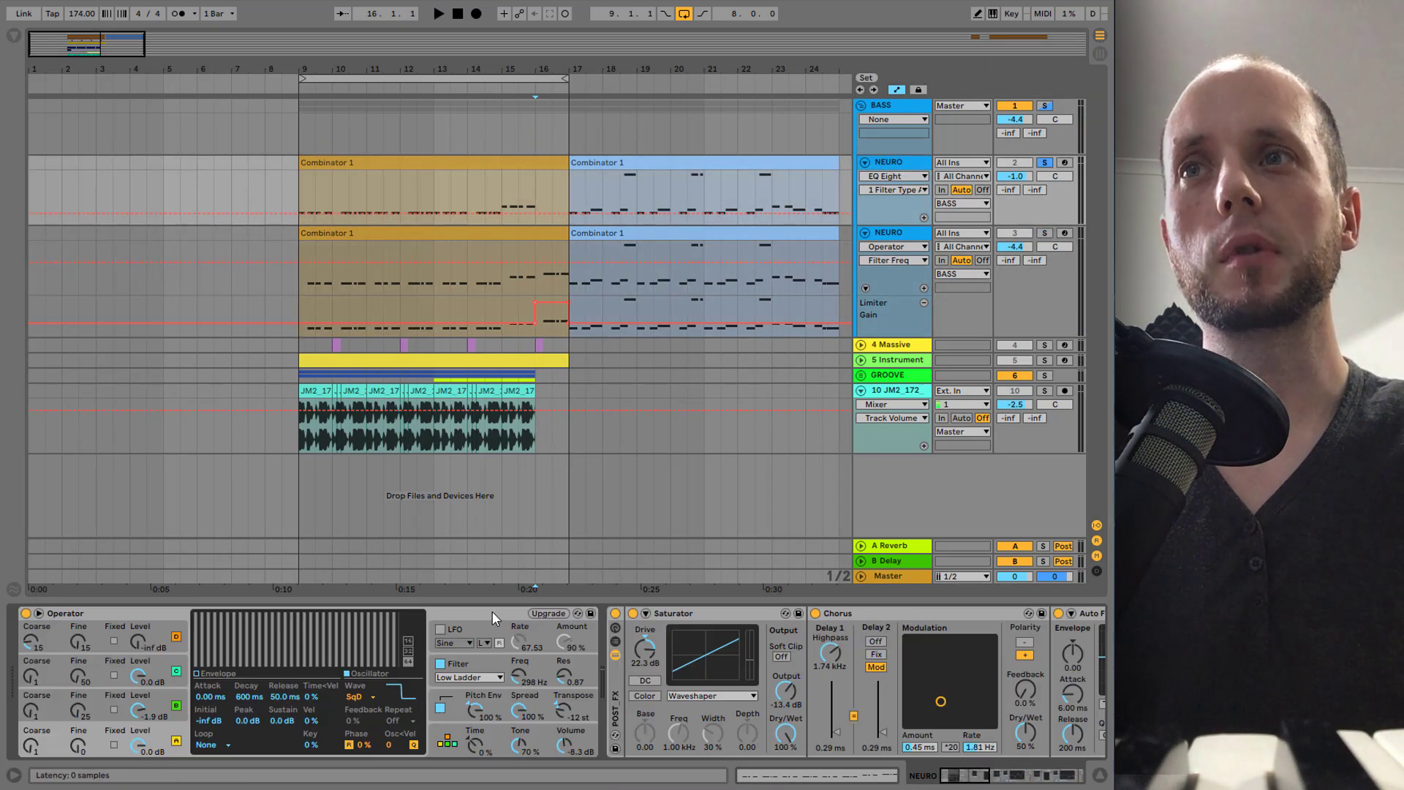
left_click(493, 613)
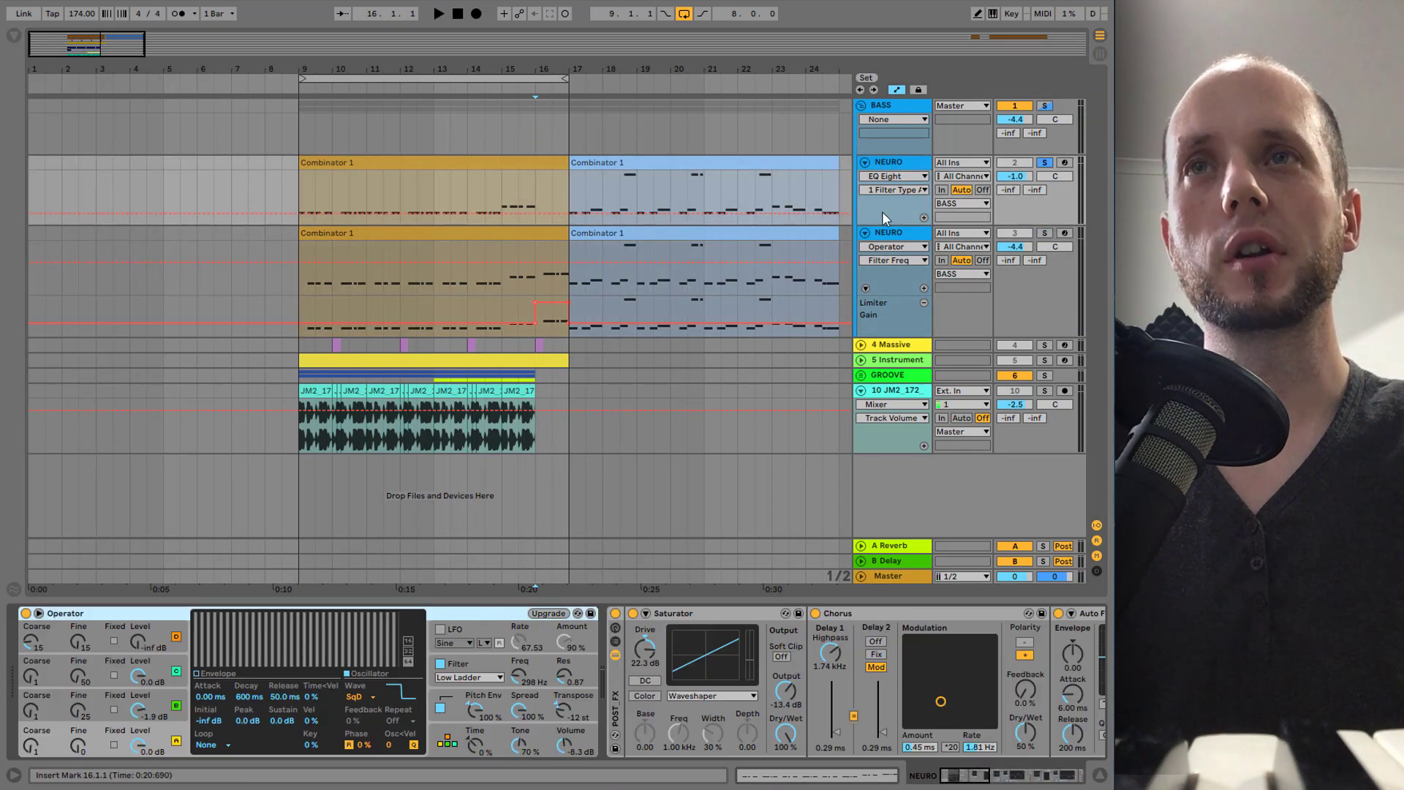
left_click(900, 163)
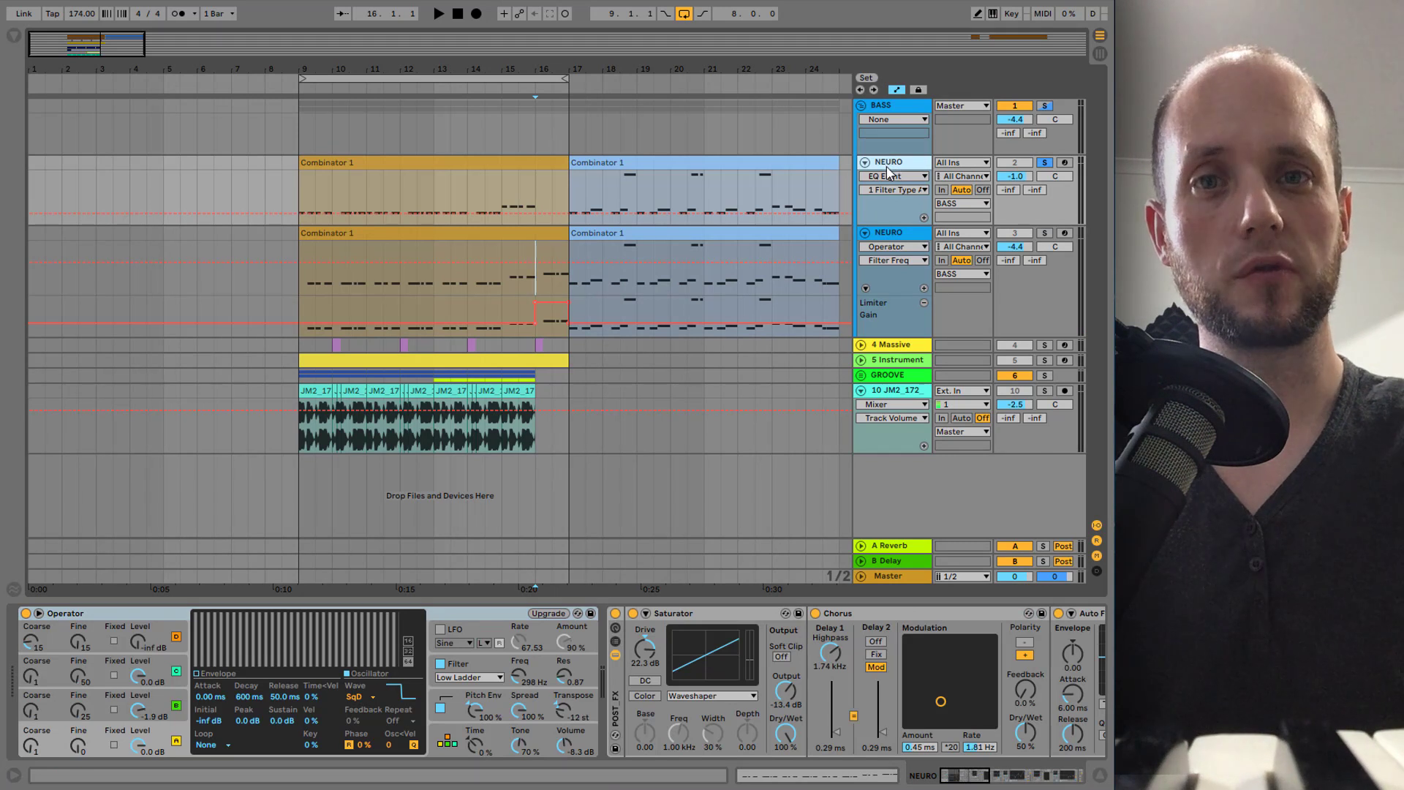
left_click(481, 617)
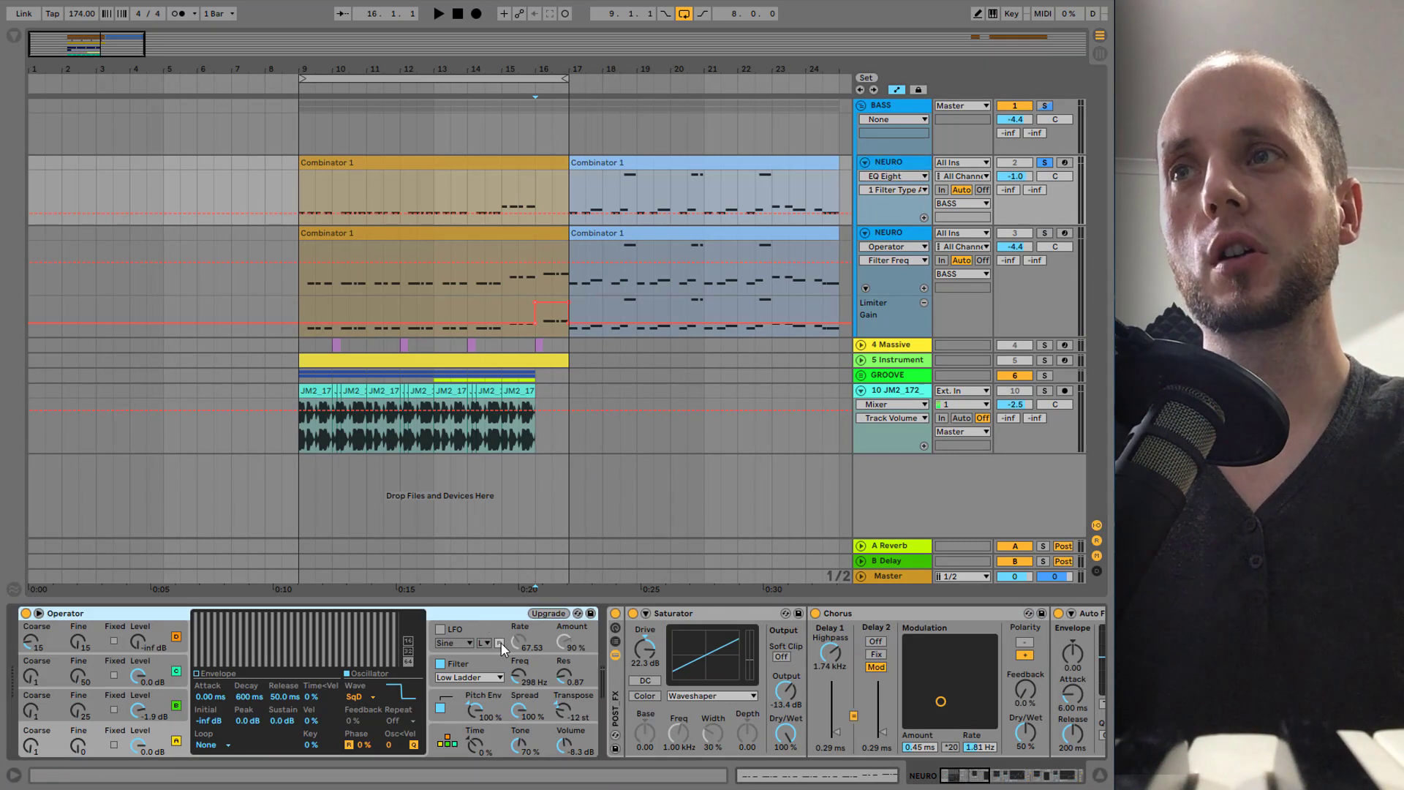
Step: Examine the level, waveform and envelope settings of Operator's oscillators A, B, C and D
left_click(167, 732)
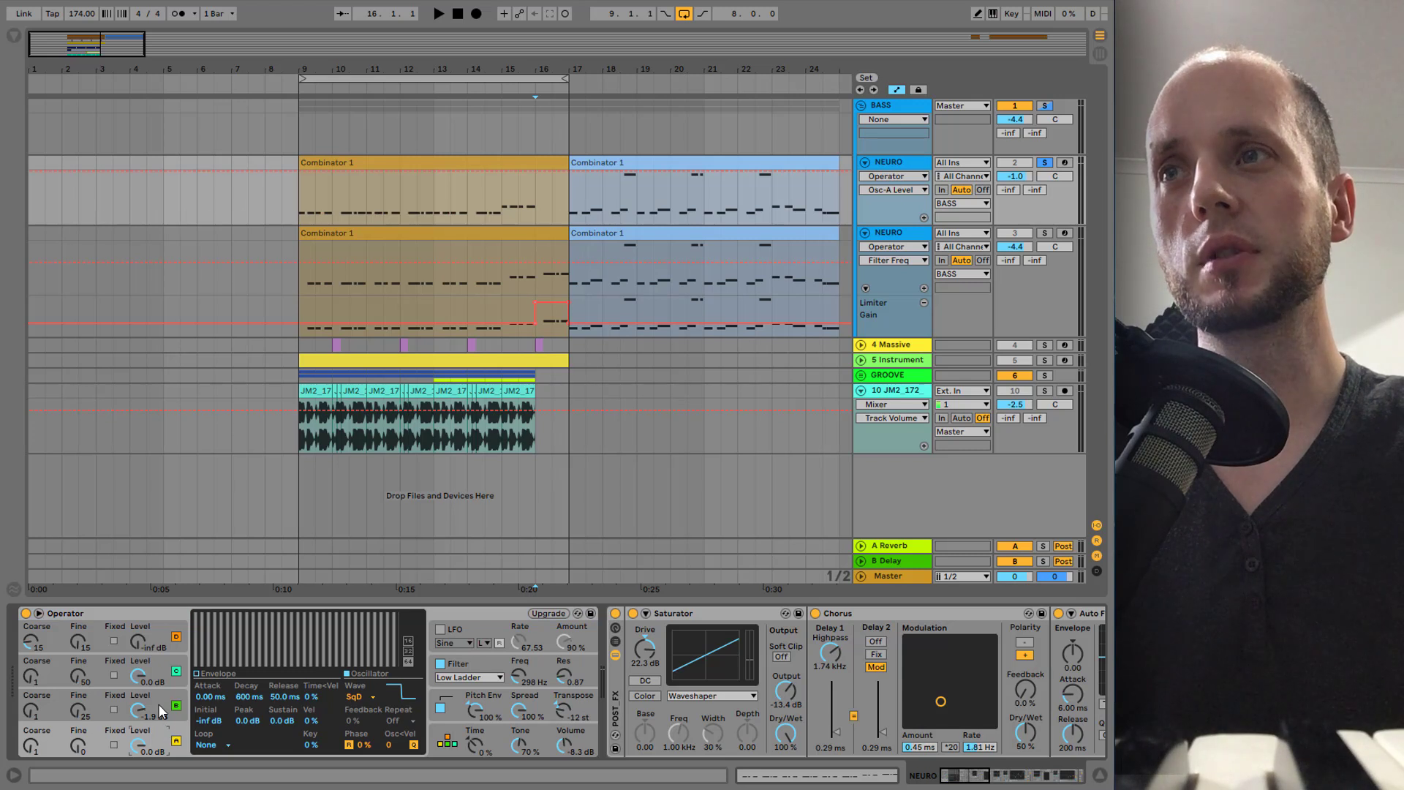
left_click(157, 675)
left_click(170, 737)
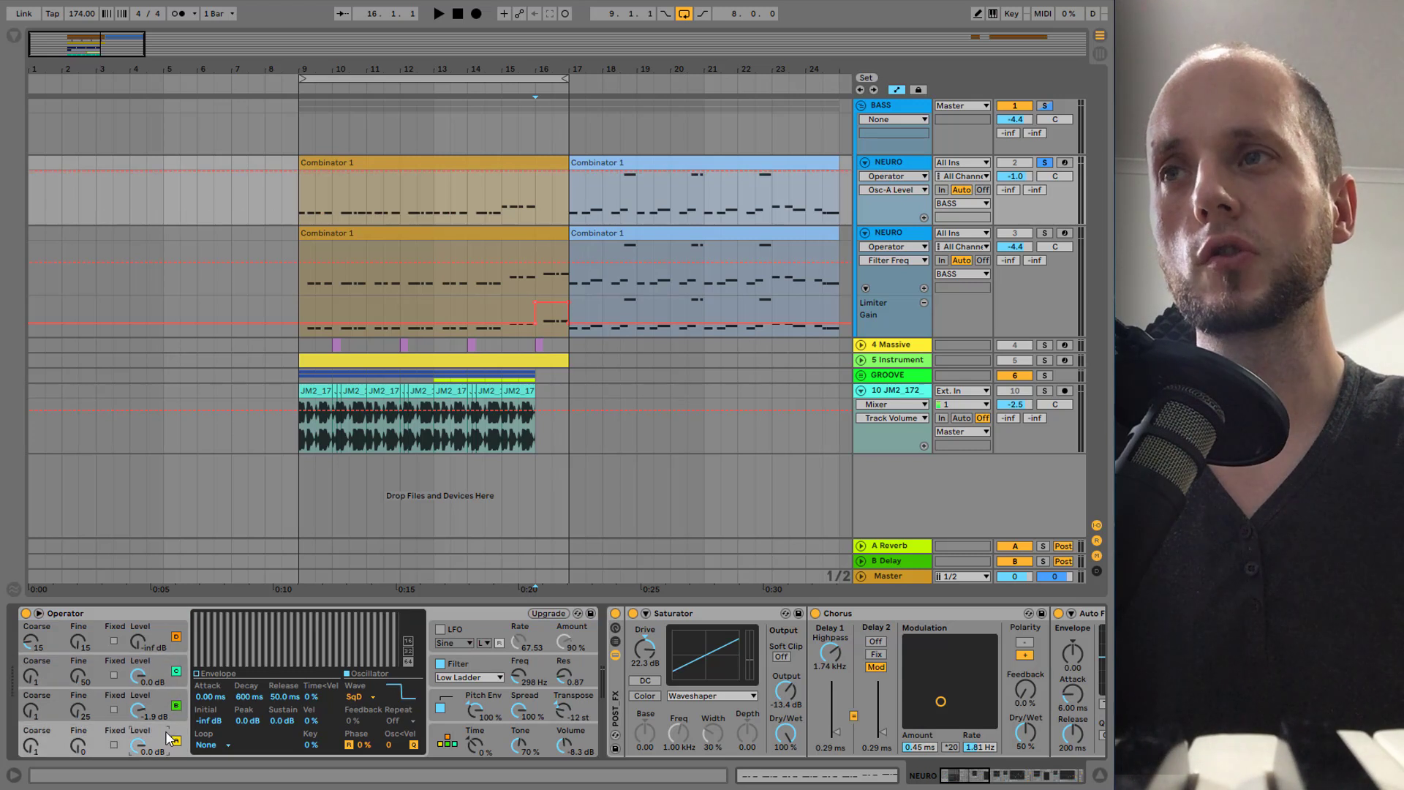
left_click(164, 677)
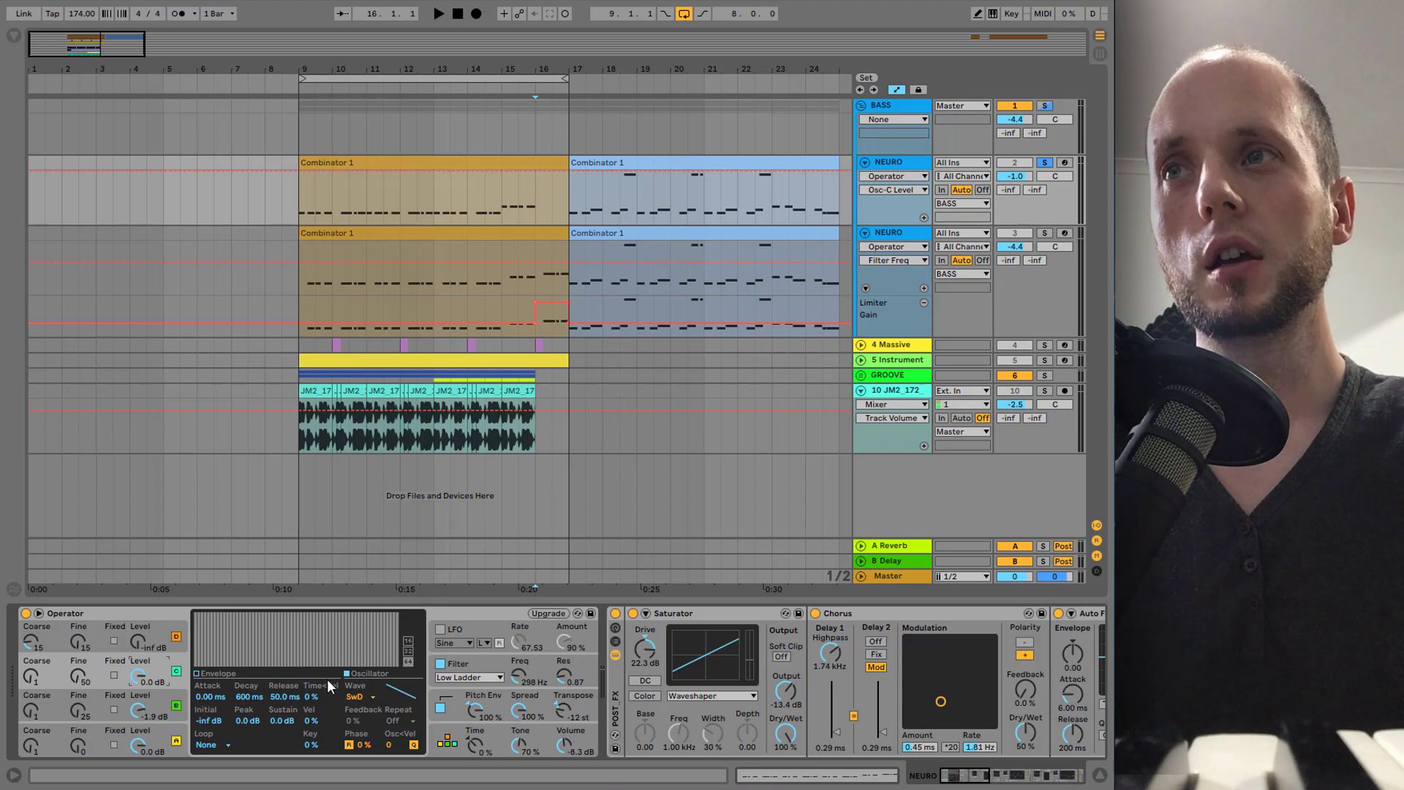
left_click(148, 638)
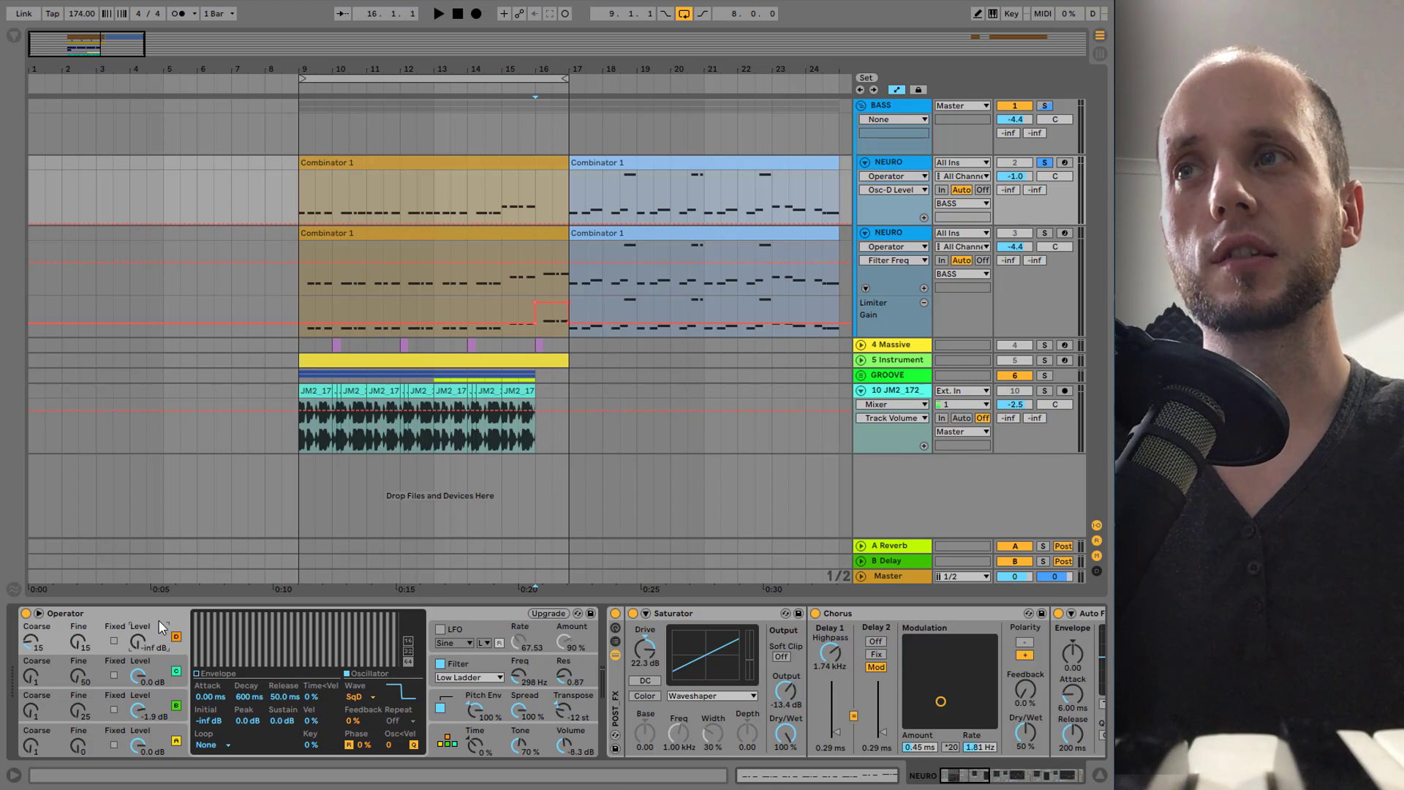
left_click(164, 613)
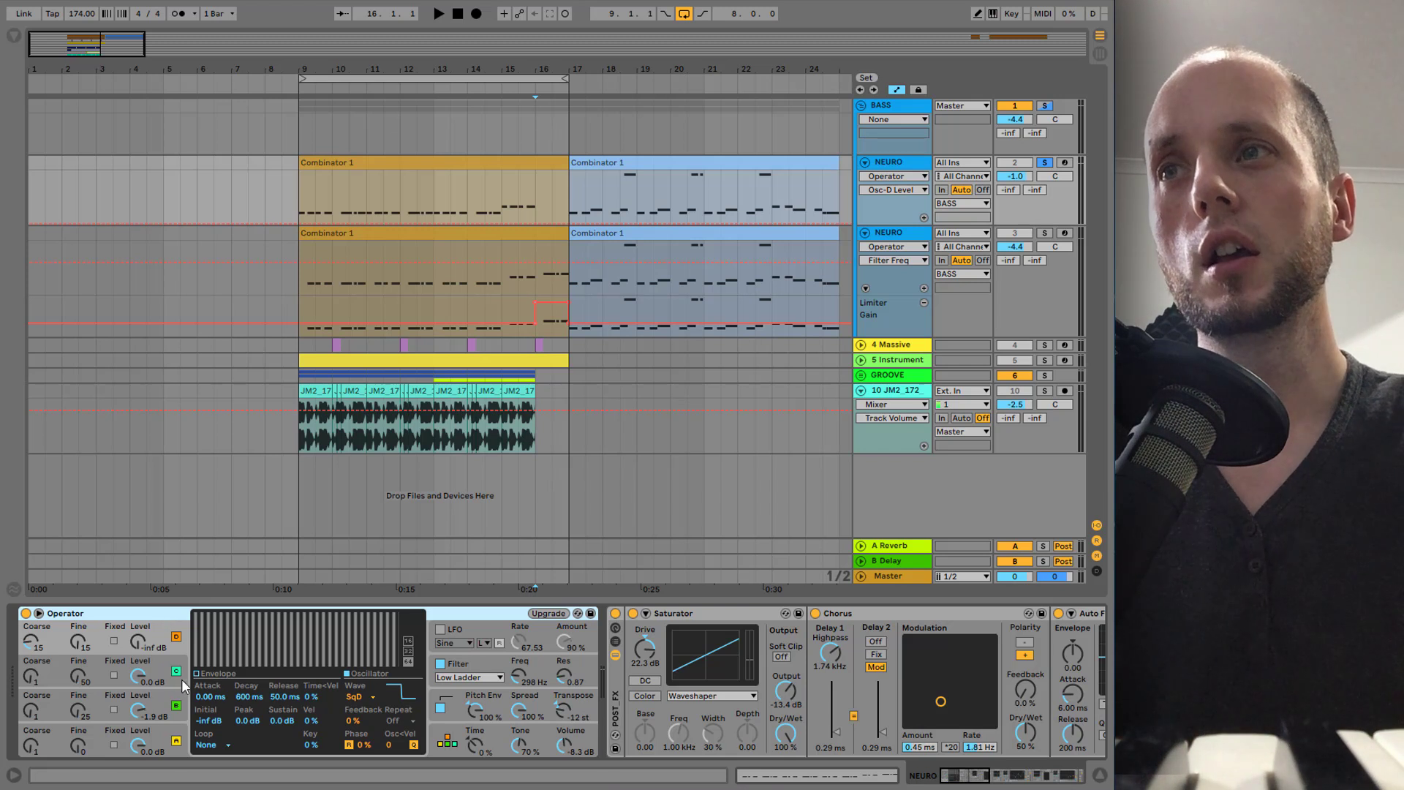
left_click(165, 736)
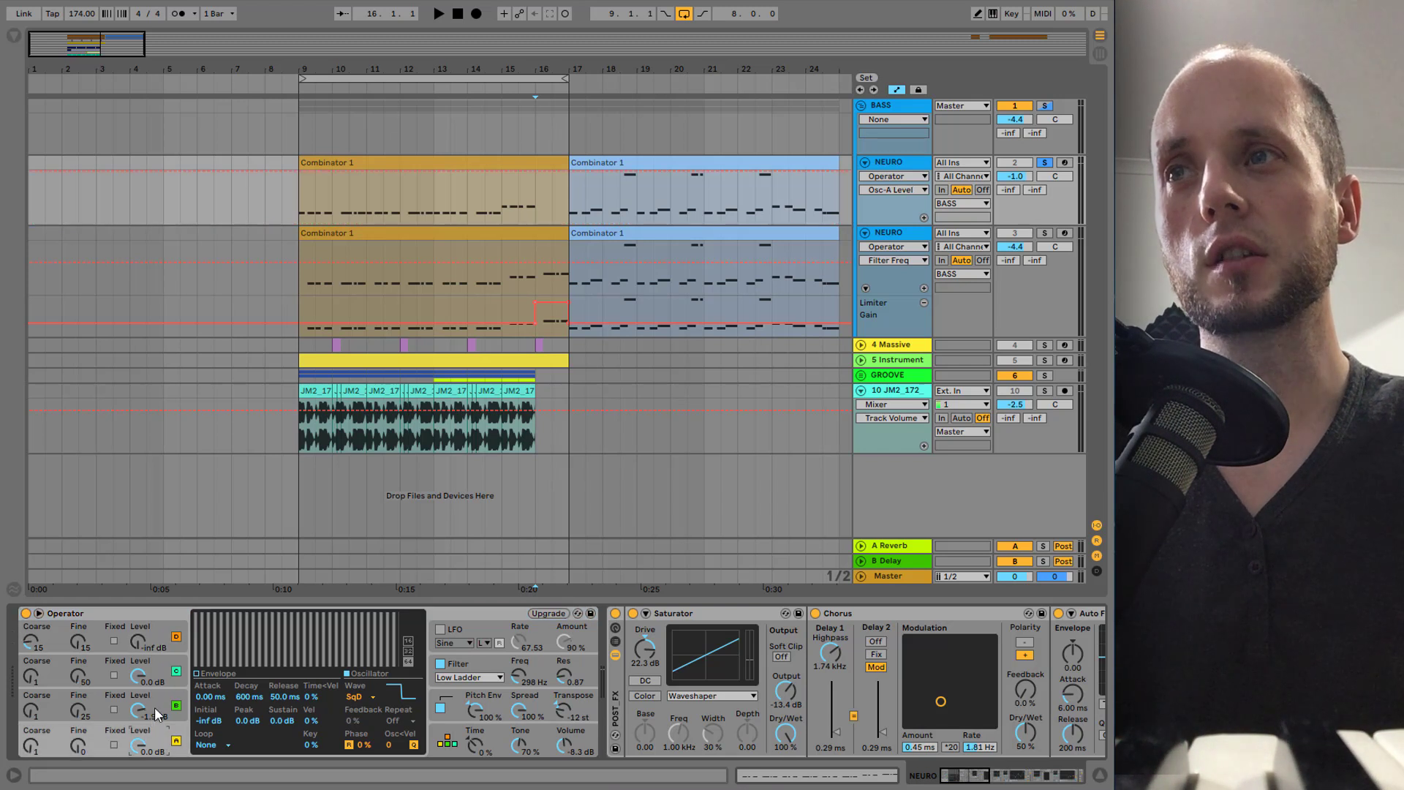
left_click(166, 700)
left_click(164, 662)
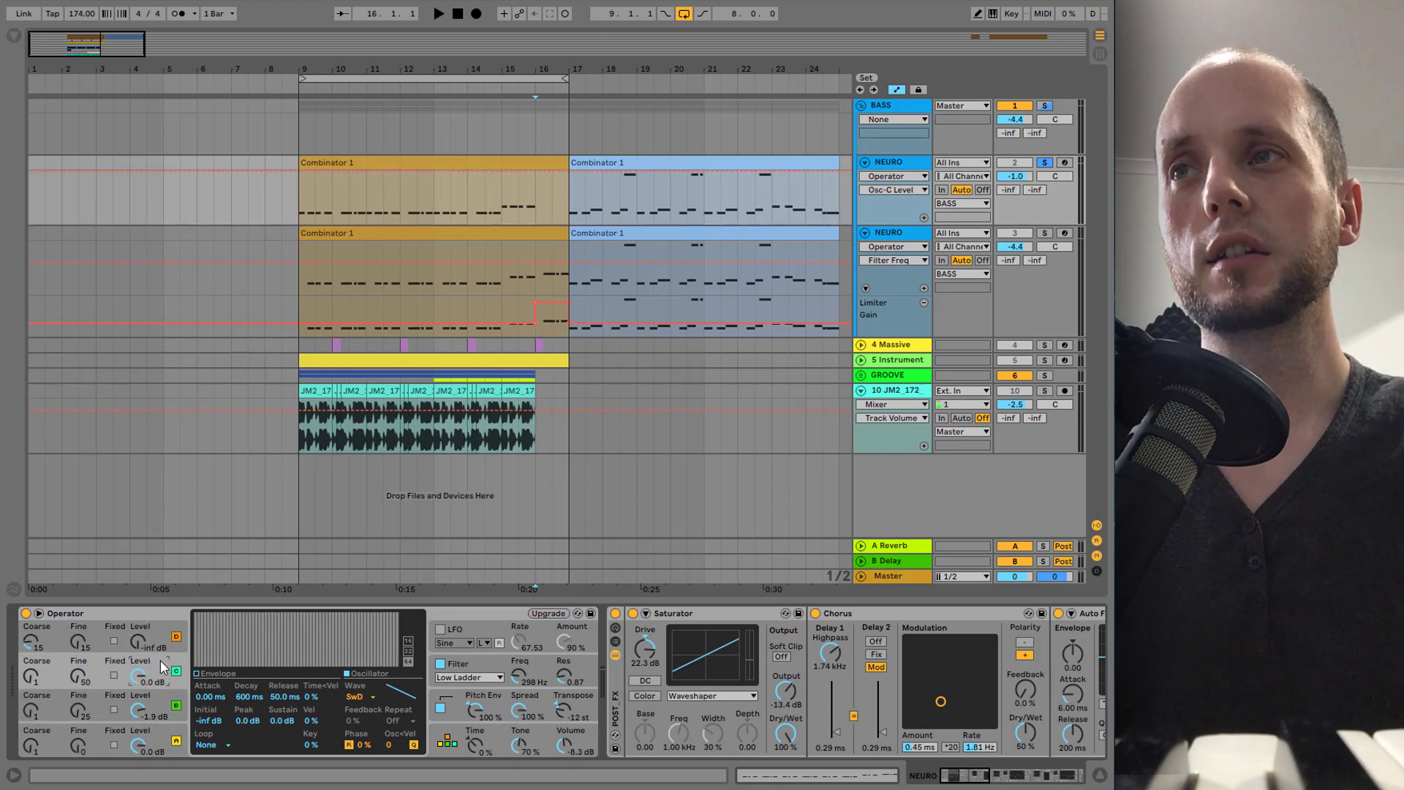
Step: Upgrade Operator's legacy filter and play the loop with the POST FX rack switched off
left_click(539, 665)
left_click(540, 613)
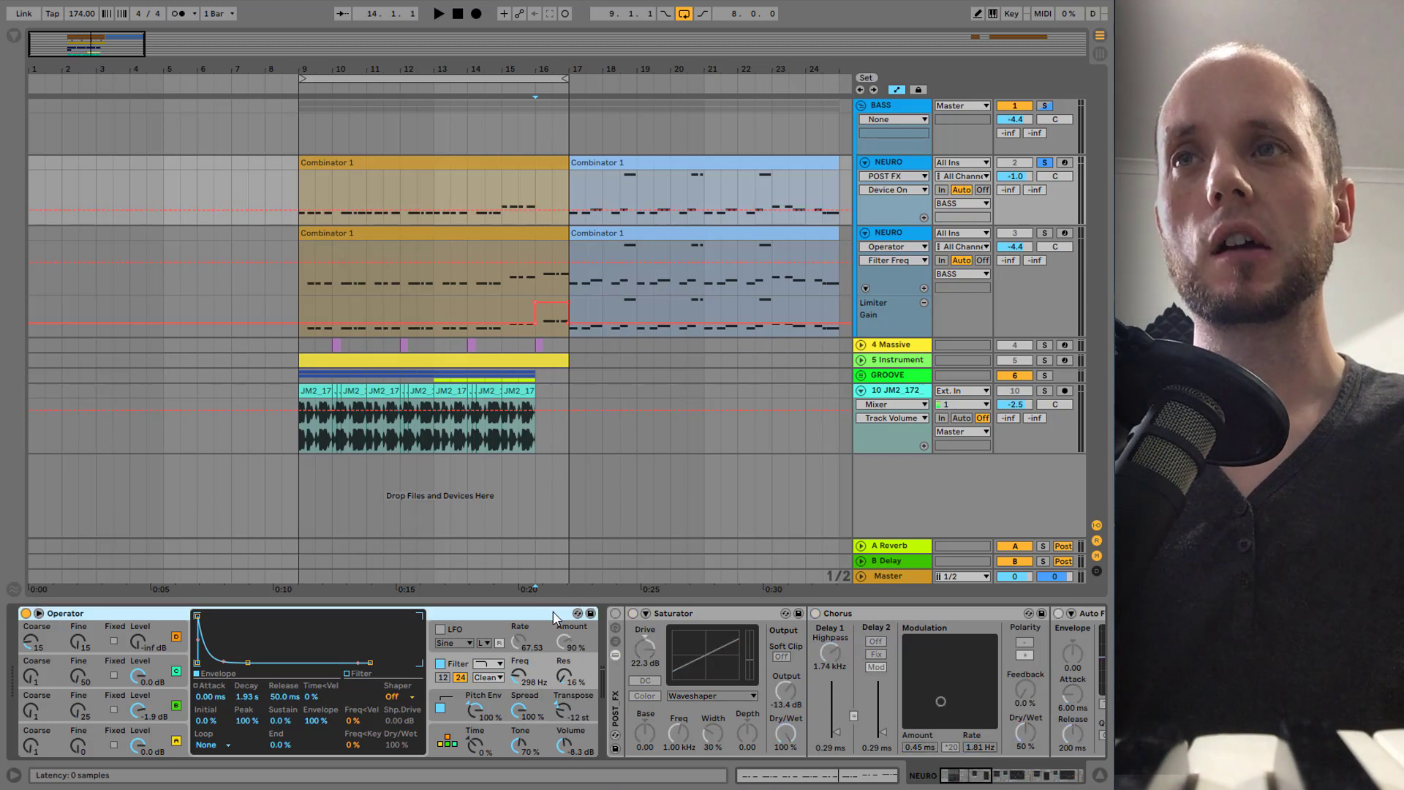
key("space")
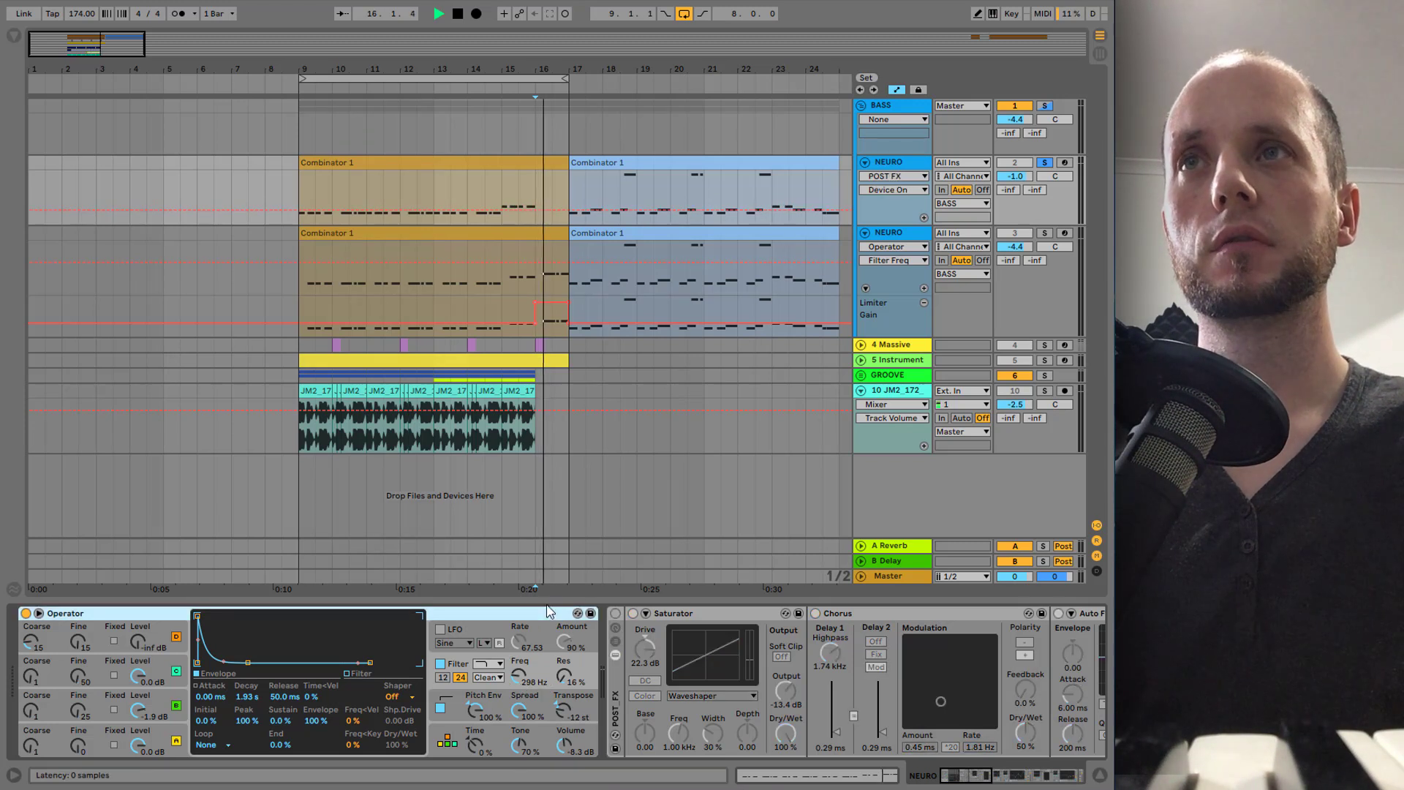
left_click(477, 79)
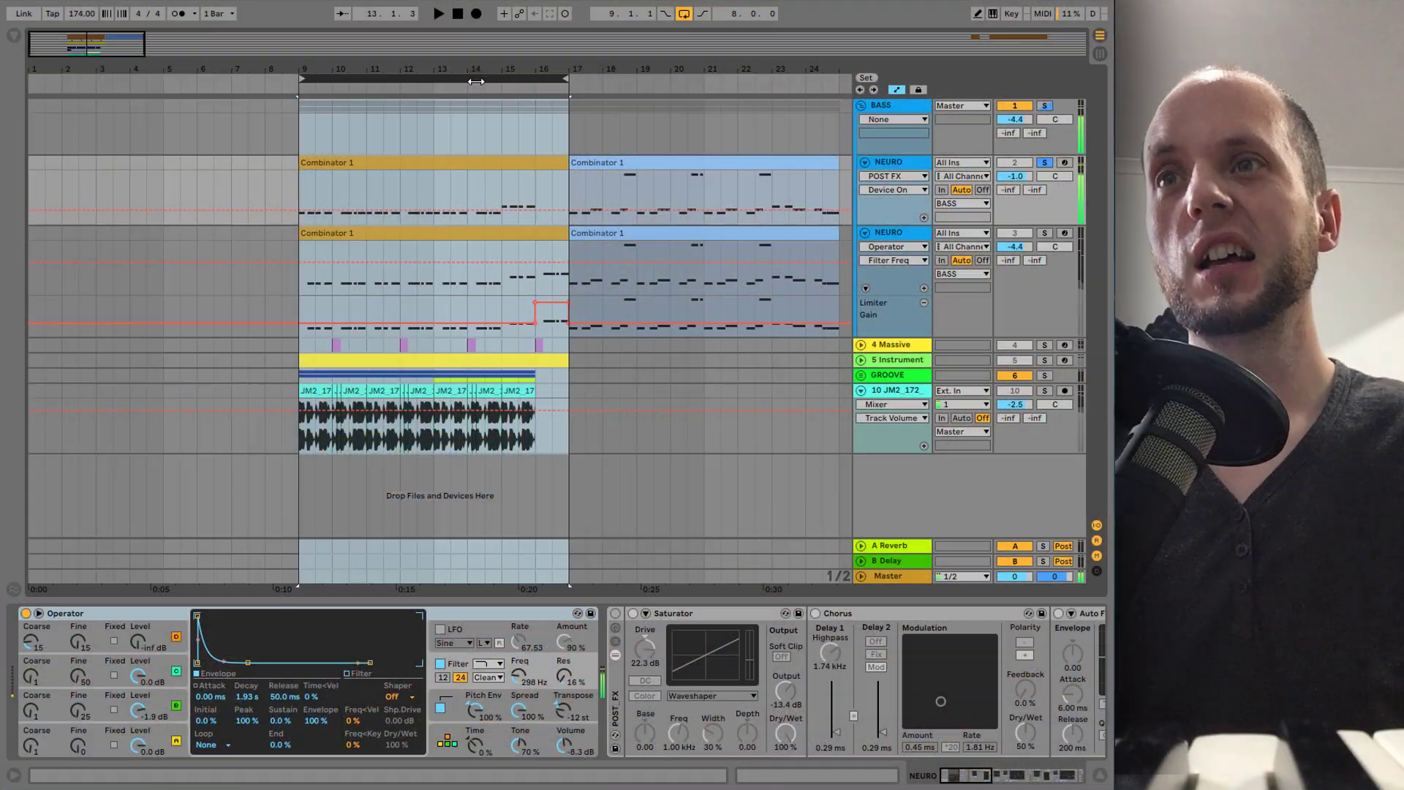
Step: Compare the loop with Operator's pitch envelope switched off and on, leaving the envelope on
left_click(531, 705)
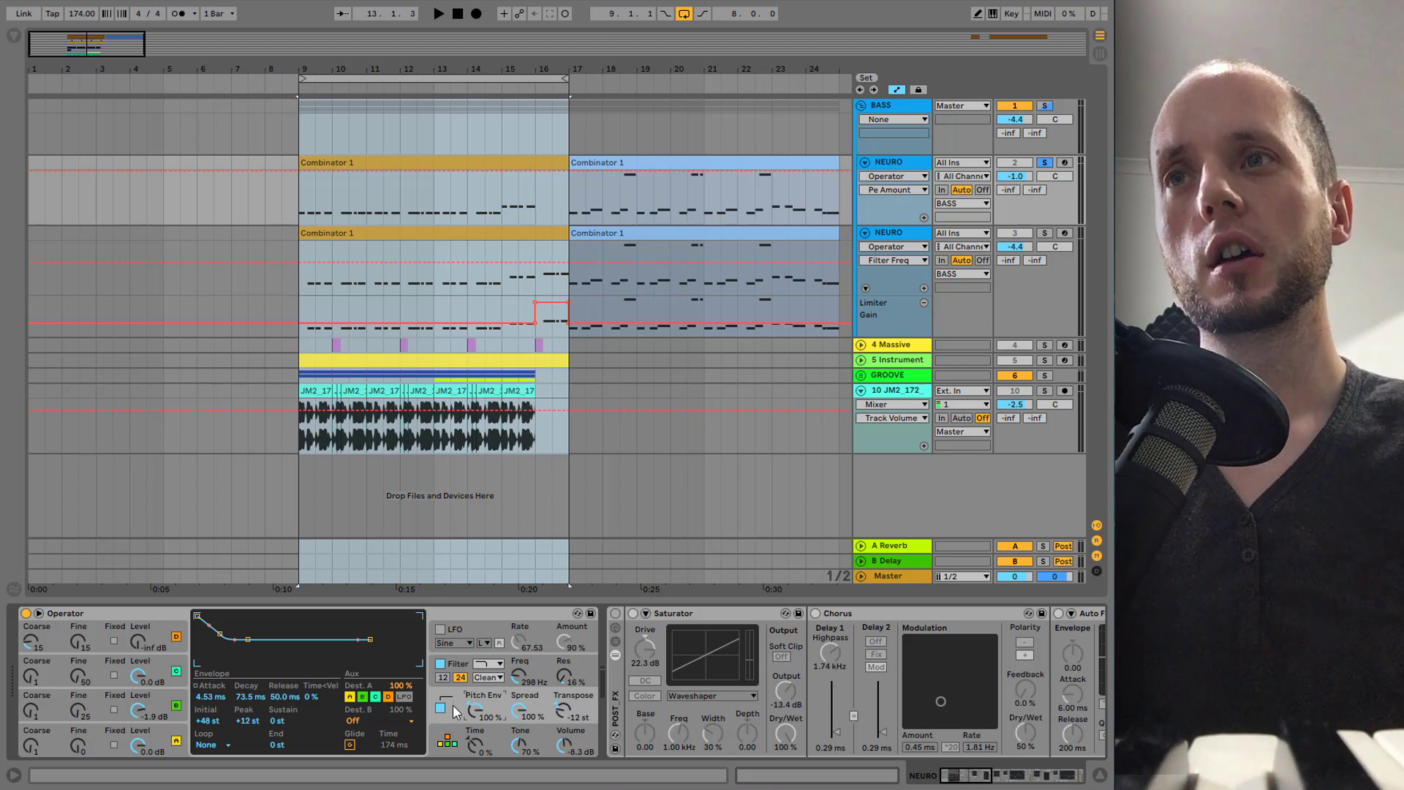
left_click(438, 708)
key("space")
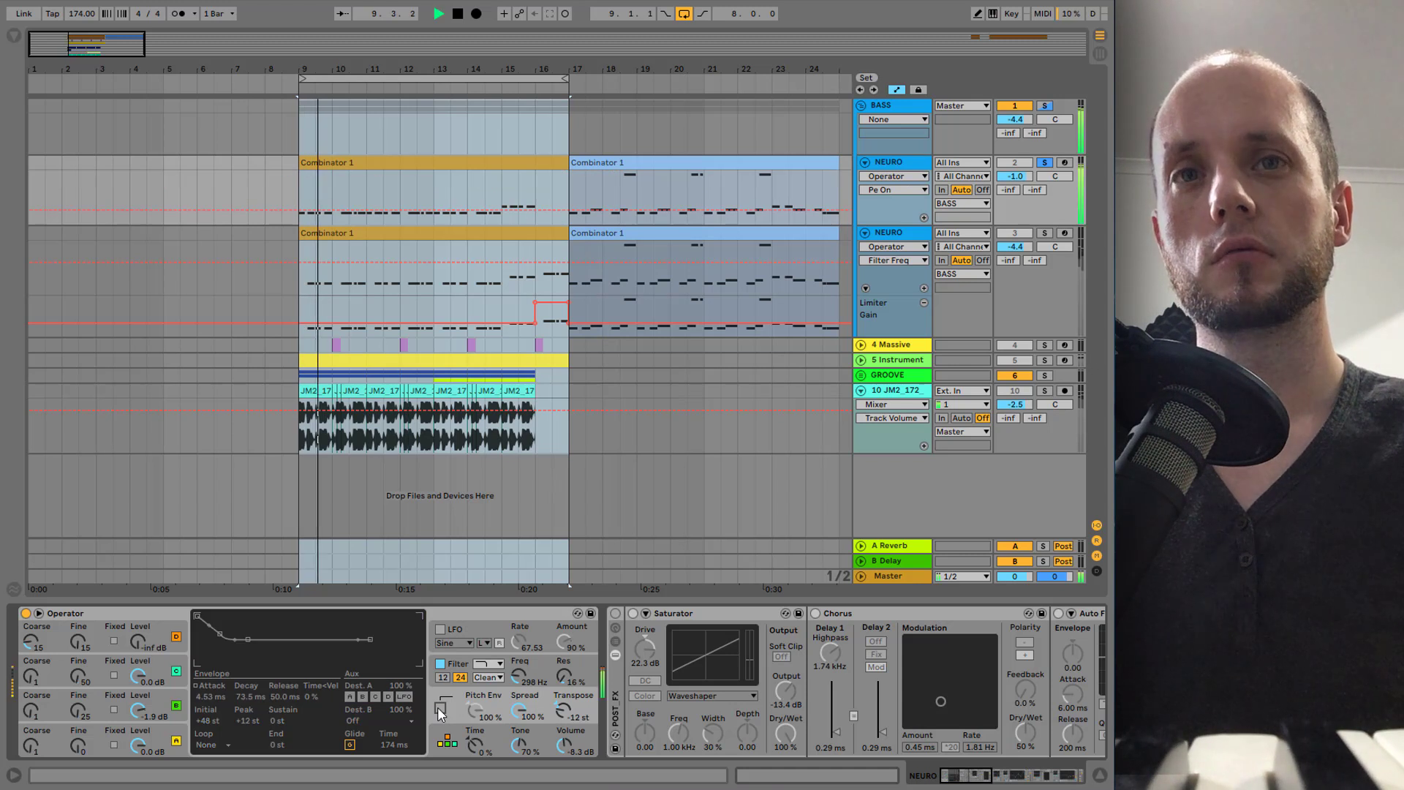
key("space")
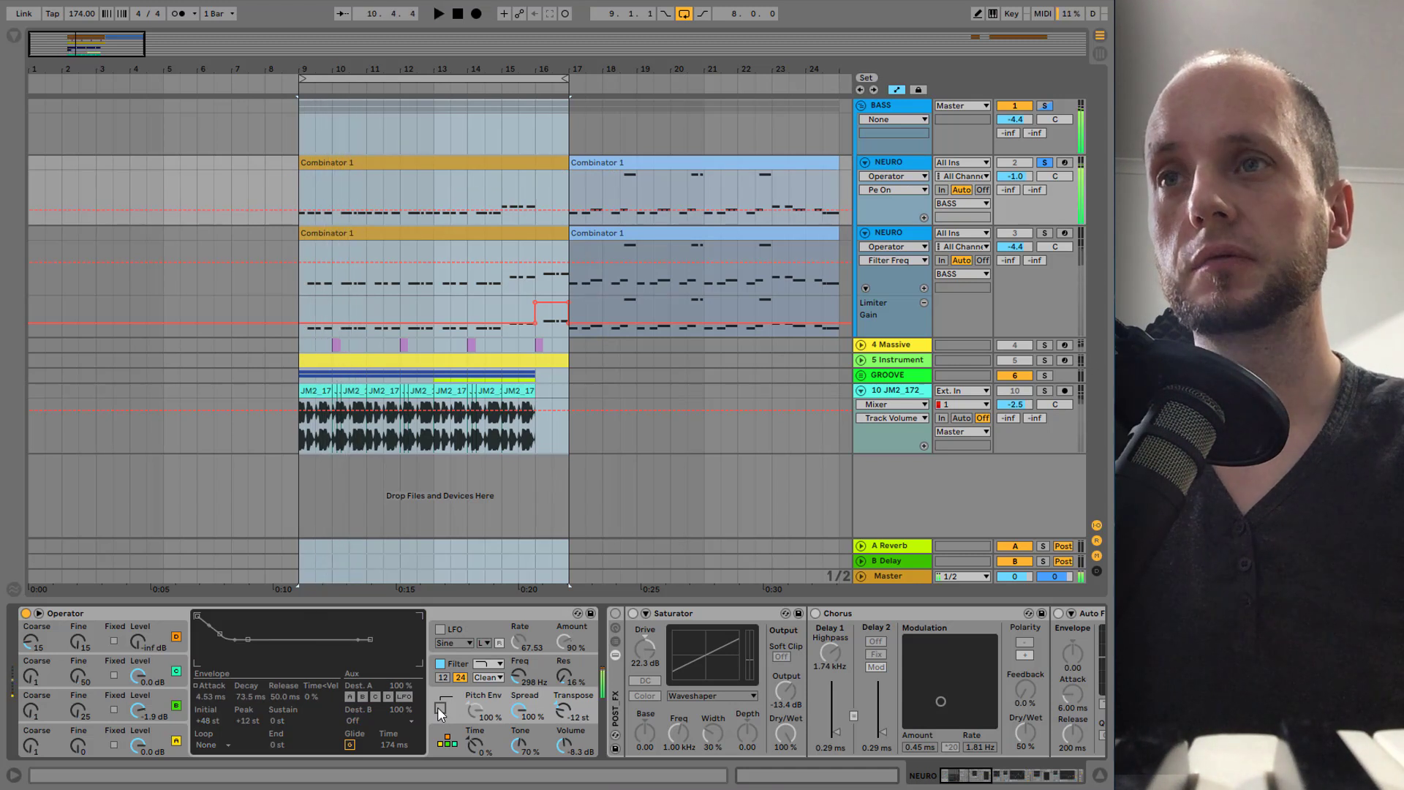
left_click(438, 708)
key("space")
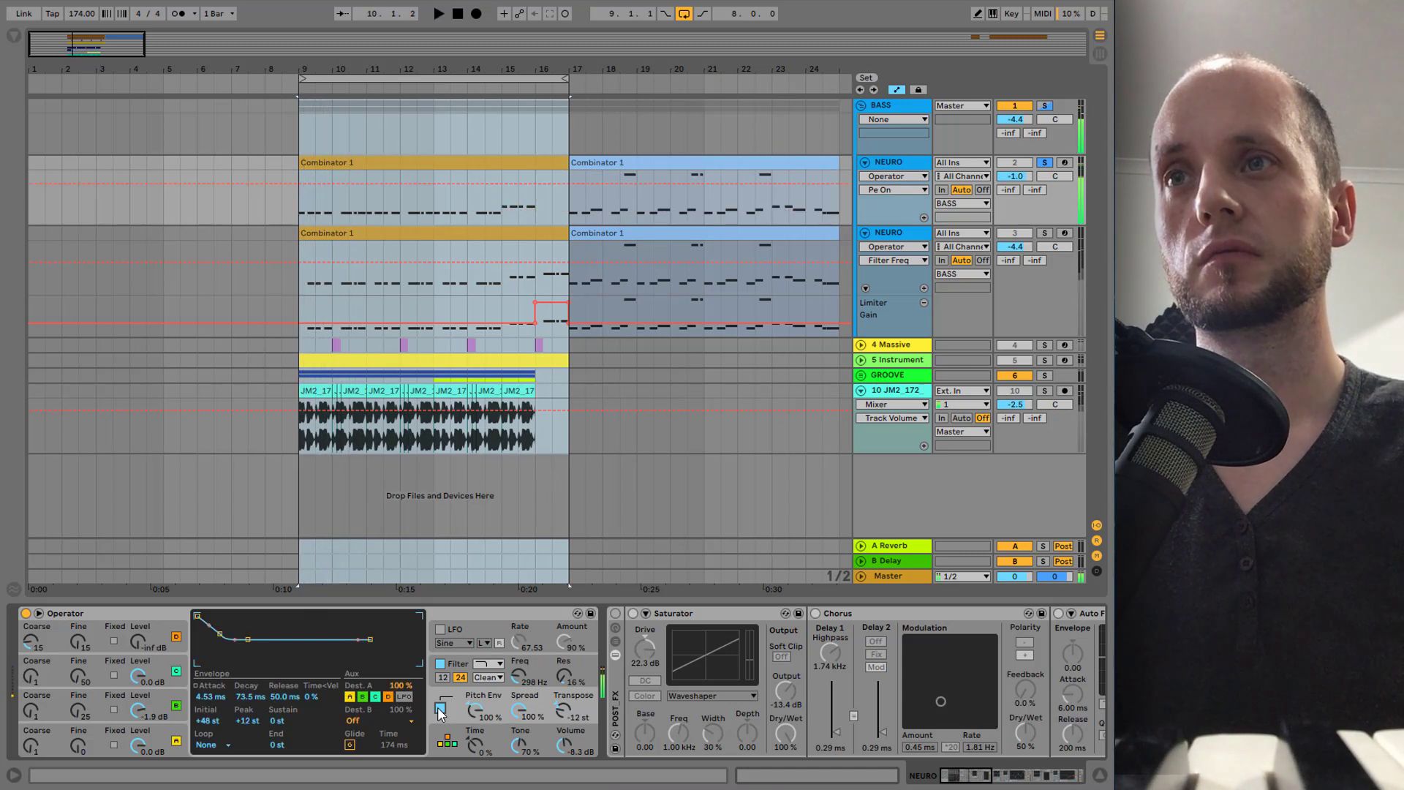
key("space")
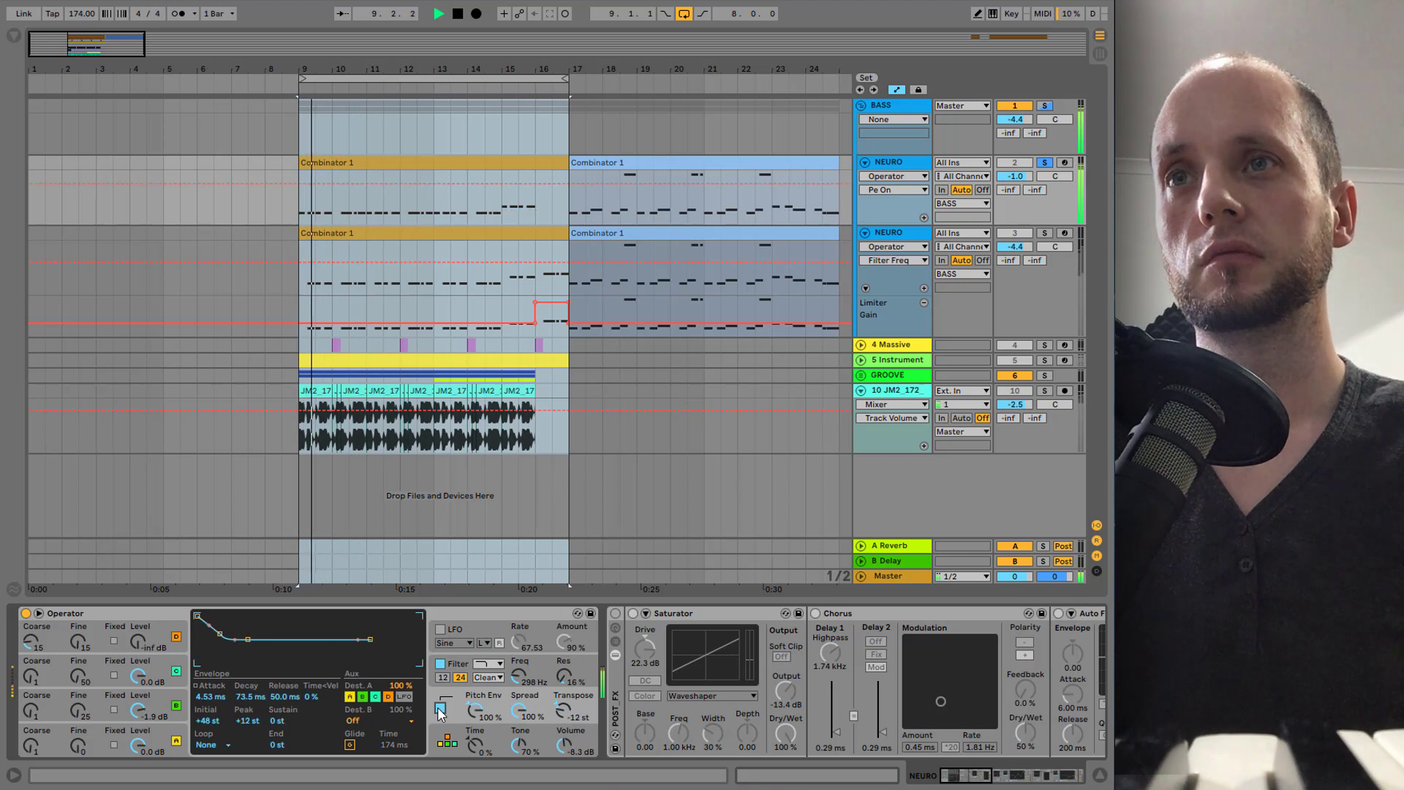
key("space")
left_click(439, 708)
left_click(439, 708)
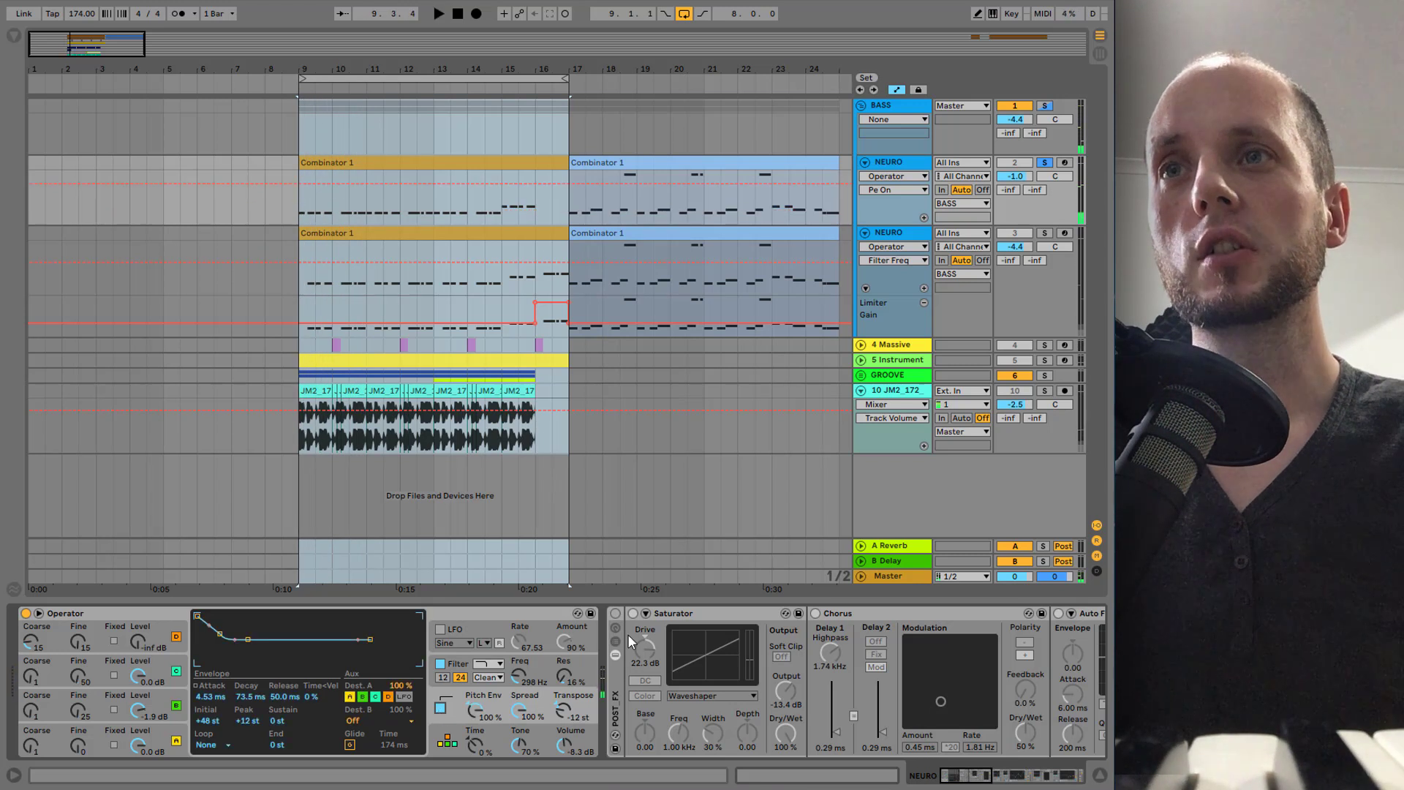
Step: Enable the POST FX rack and bypass its Chorus, first Auto Filter, first Overdrive and first EQ Eight
left_click(616, 614)
left_click(817, 612)
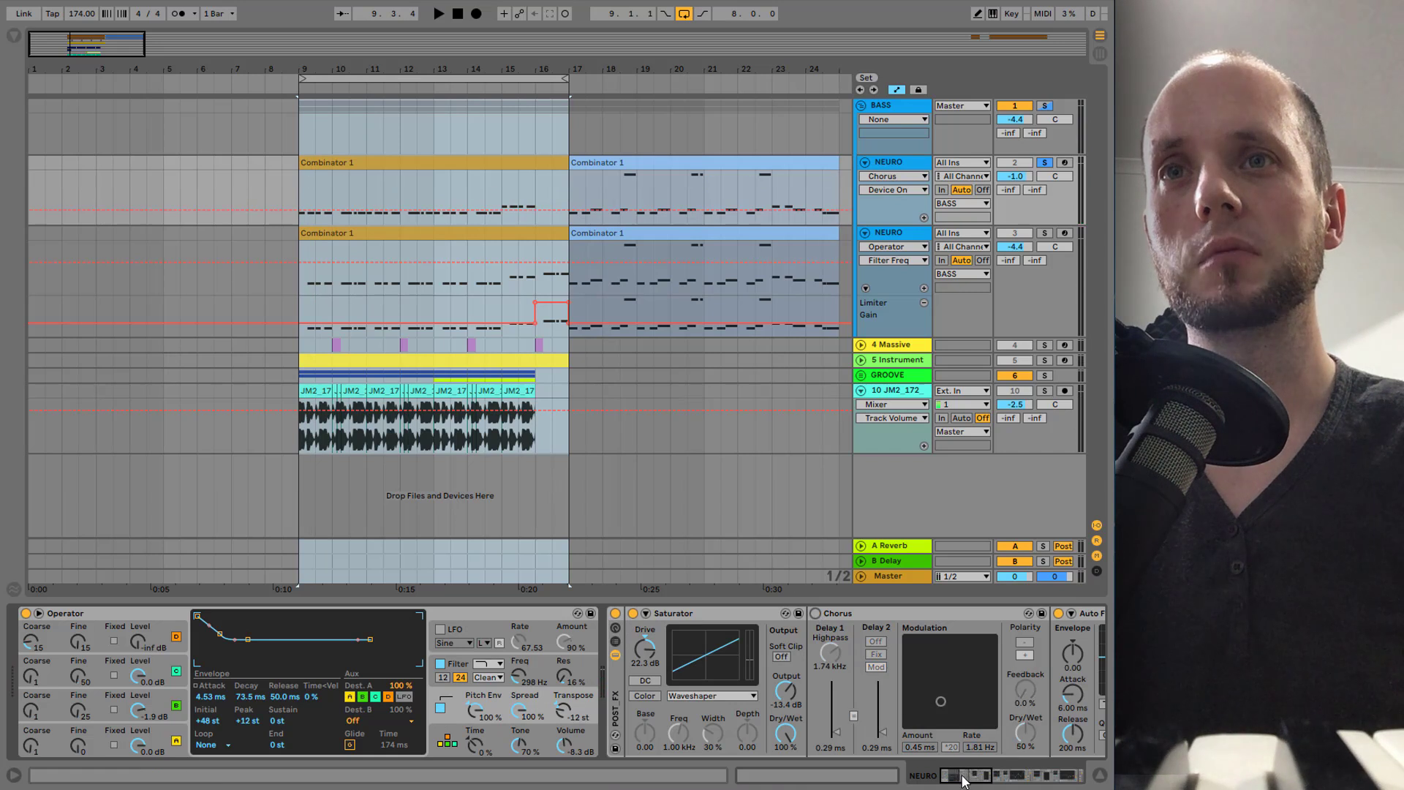
left_click_drag(966, 775, 991, 776)
left_click(547, 613)
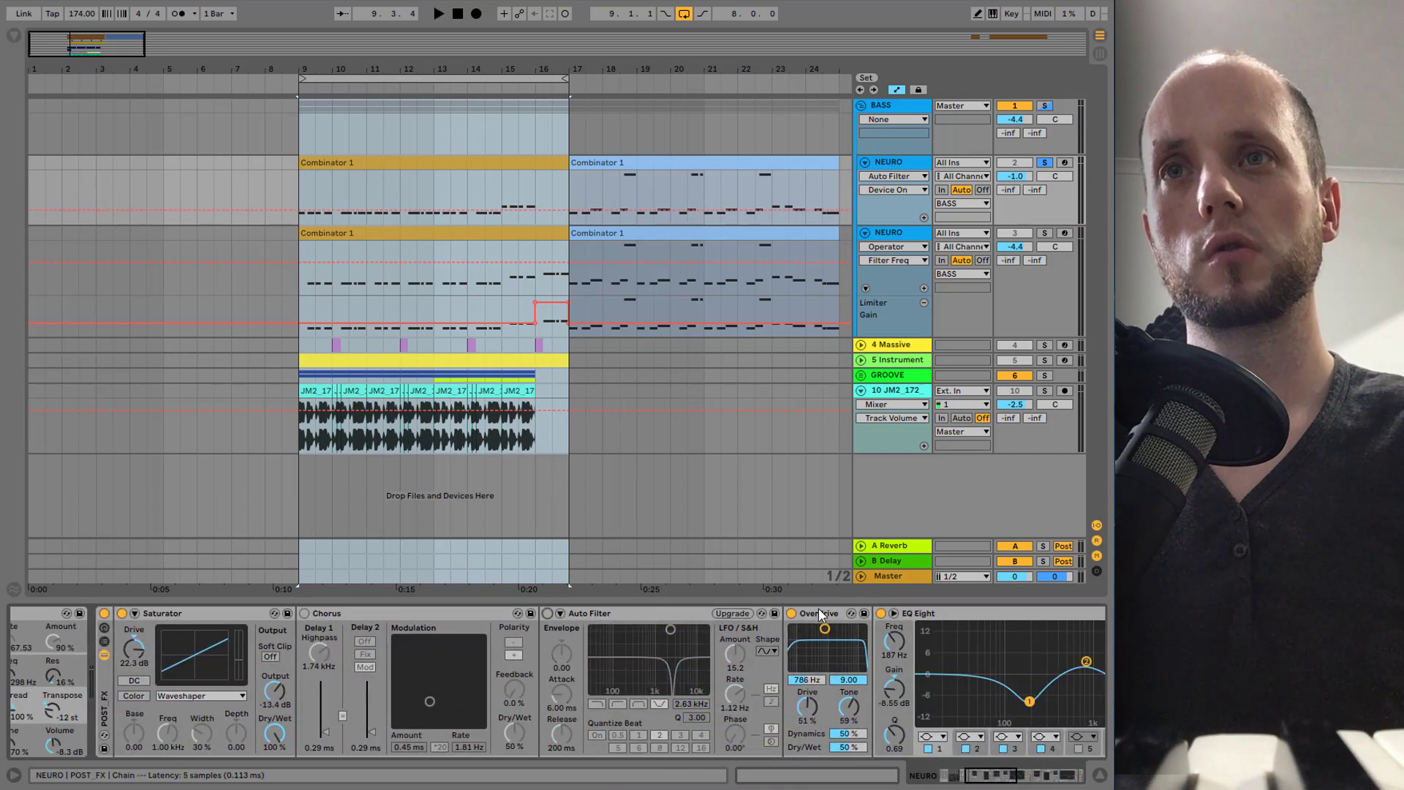
left_click(791, 613)
left_click(881, 613)
Step: Bypass the rack's remaining effects: the Limiter, second Auto Filter, WOW2, second Overdrive and second EQ Eight
mouse_move(993, 777)
left_mouse_down()
mouse_move(1006, 777)
mouse_move(984, 752)
left_mouse_up()
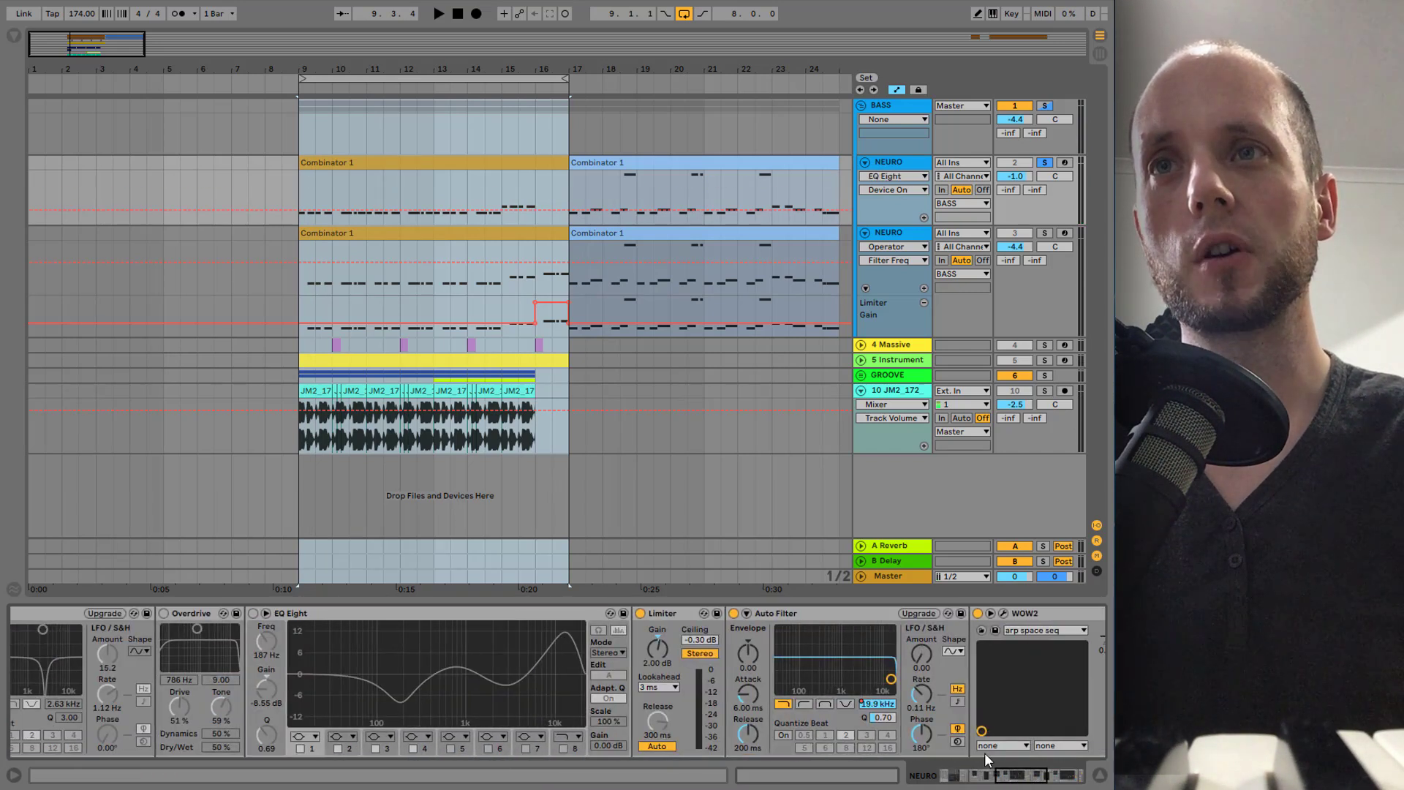
left_click(733, 614)
left_click(977, 613)
scroll(784, 626, "right", 10)
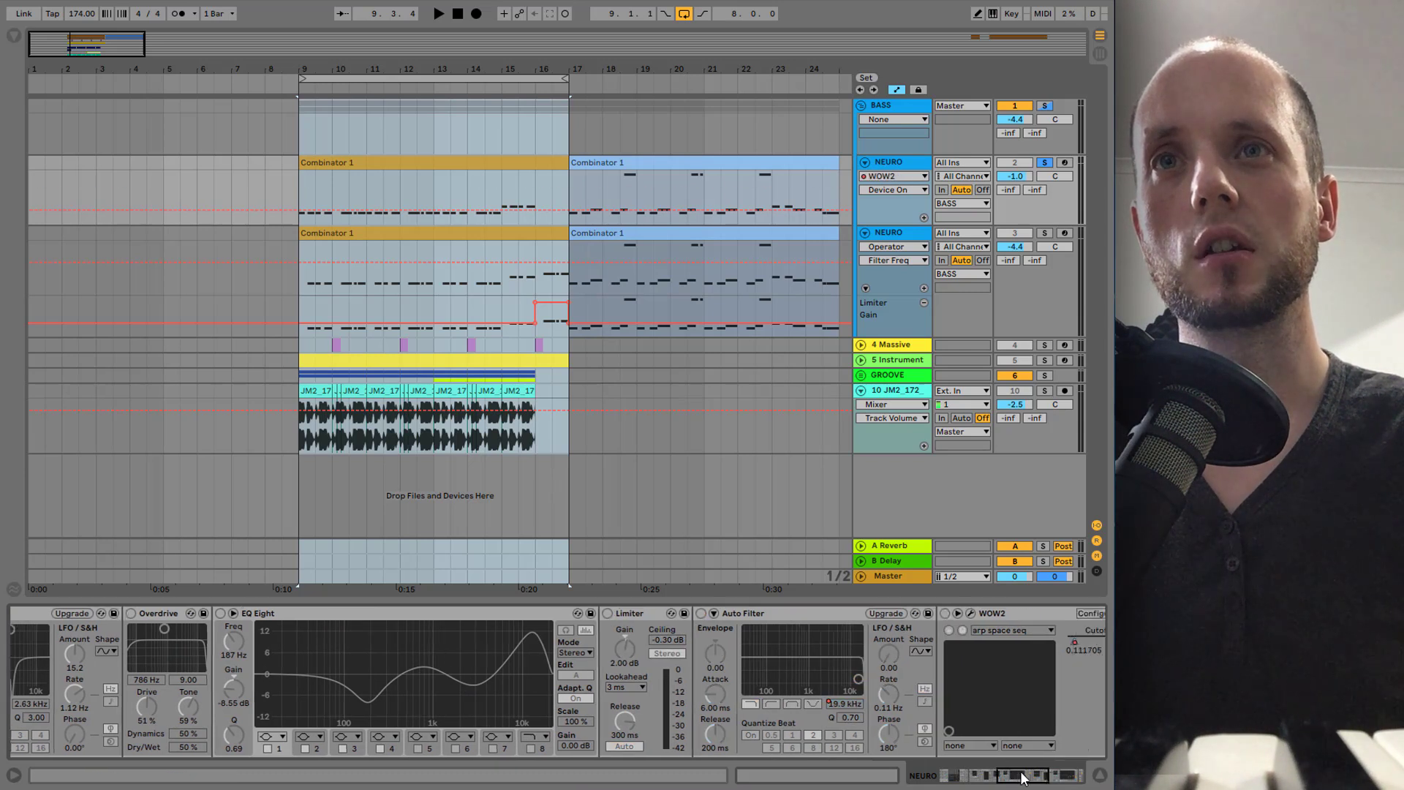
left_click(551, 613)
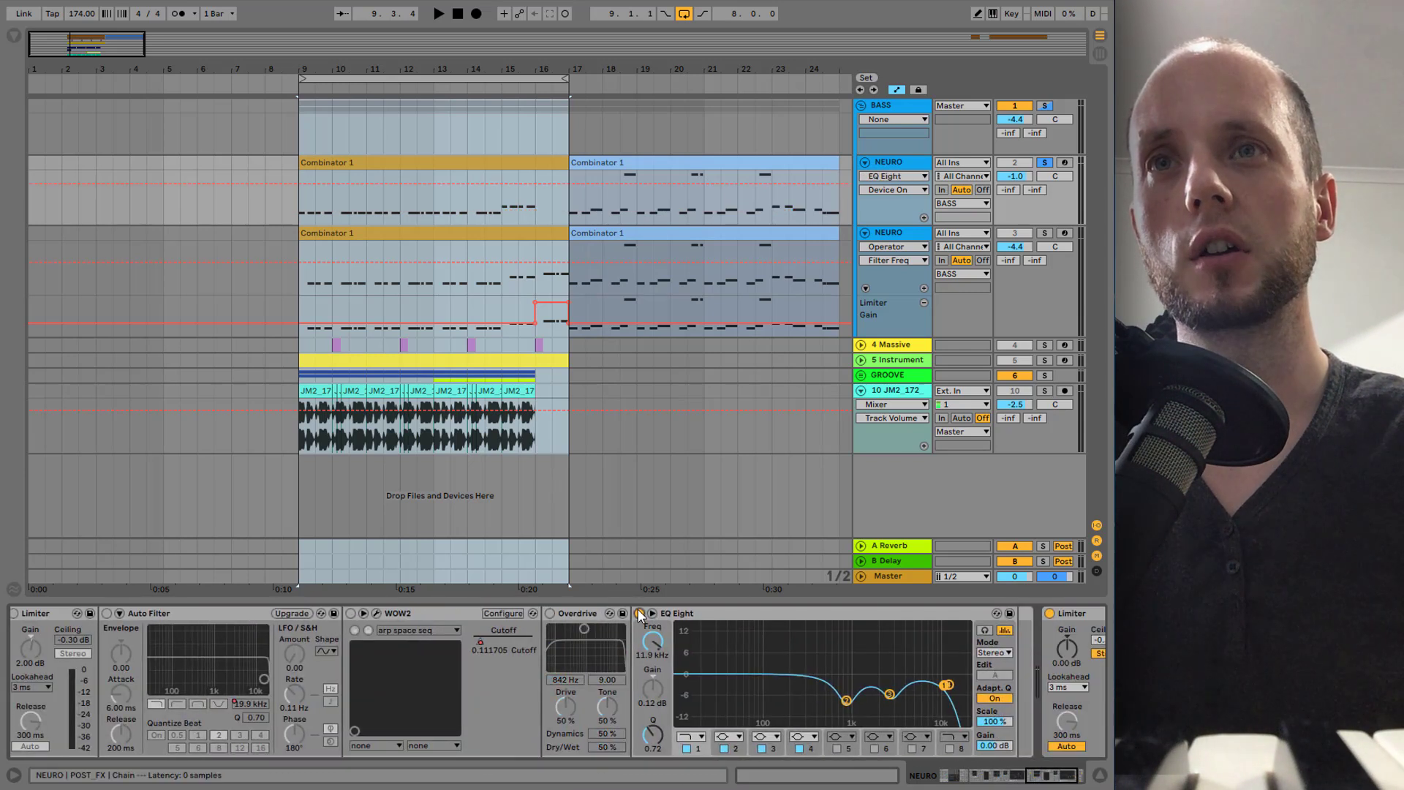
left_click(639, 612)
Step: Return to the Saturator at the start of the POST FX chain and play the loop with it as the only active effect
left_click_drag(1062, 780, 692, 786)
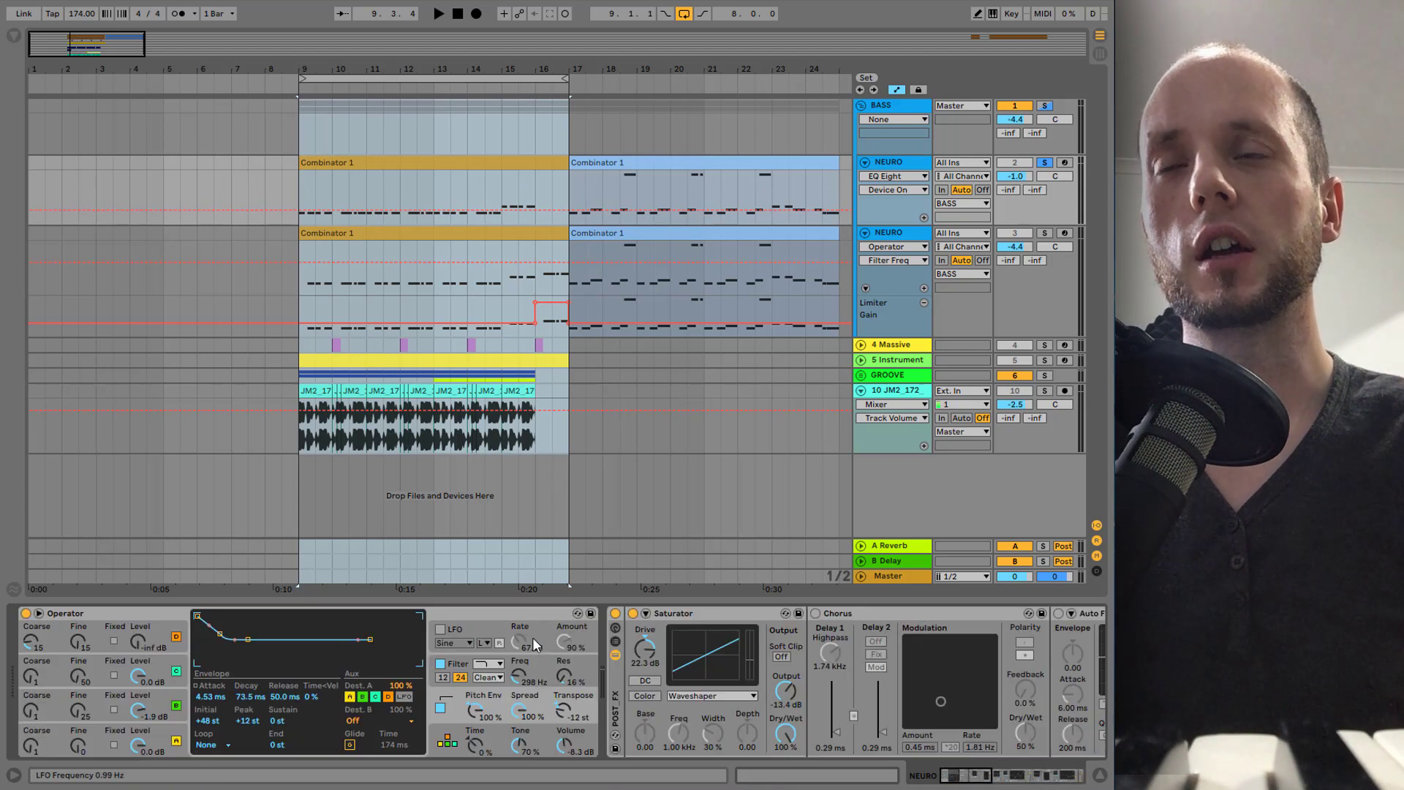
left_click(546, 608)
left_click(699, 618)
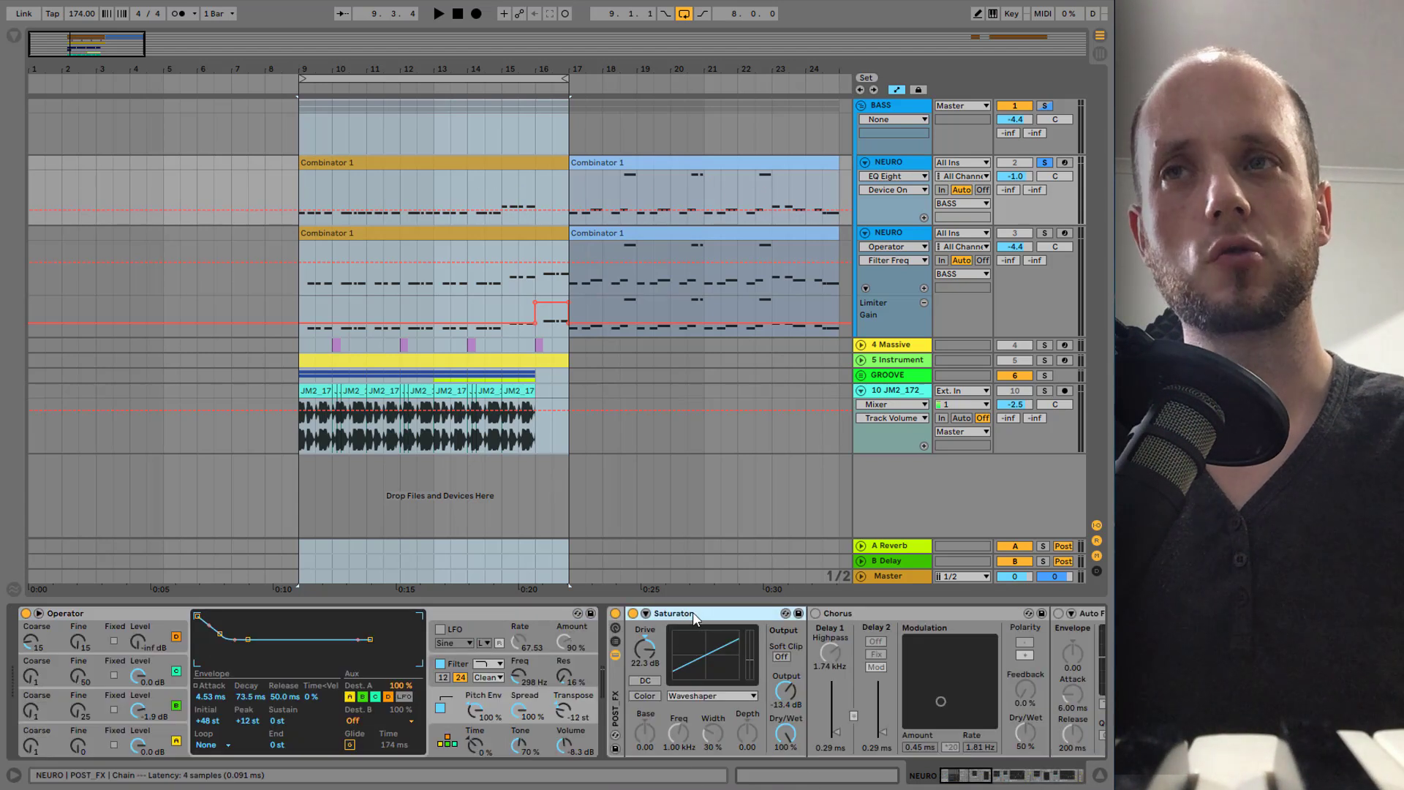
key("space")
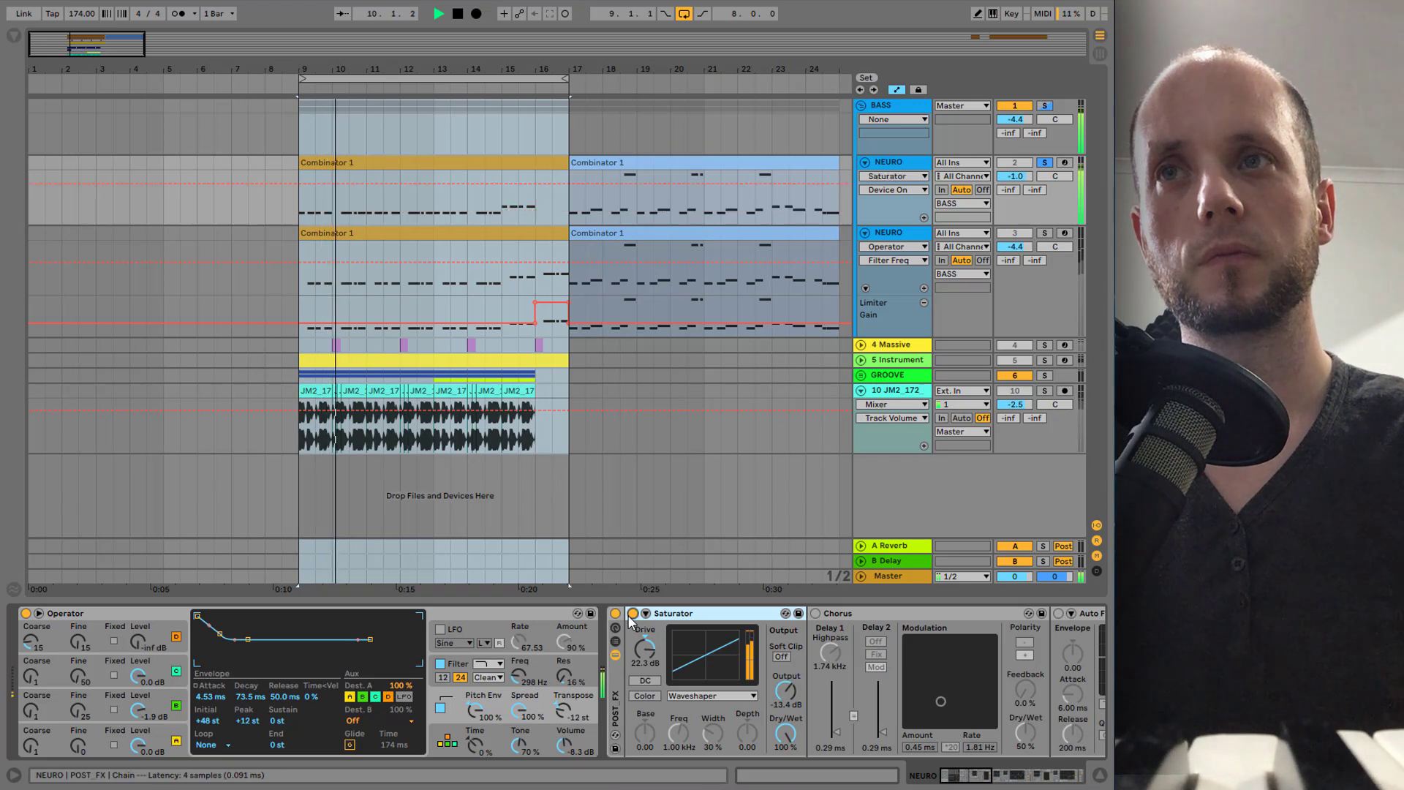
left_click(632, 616)
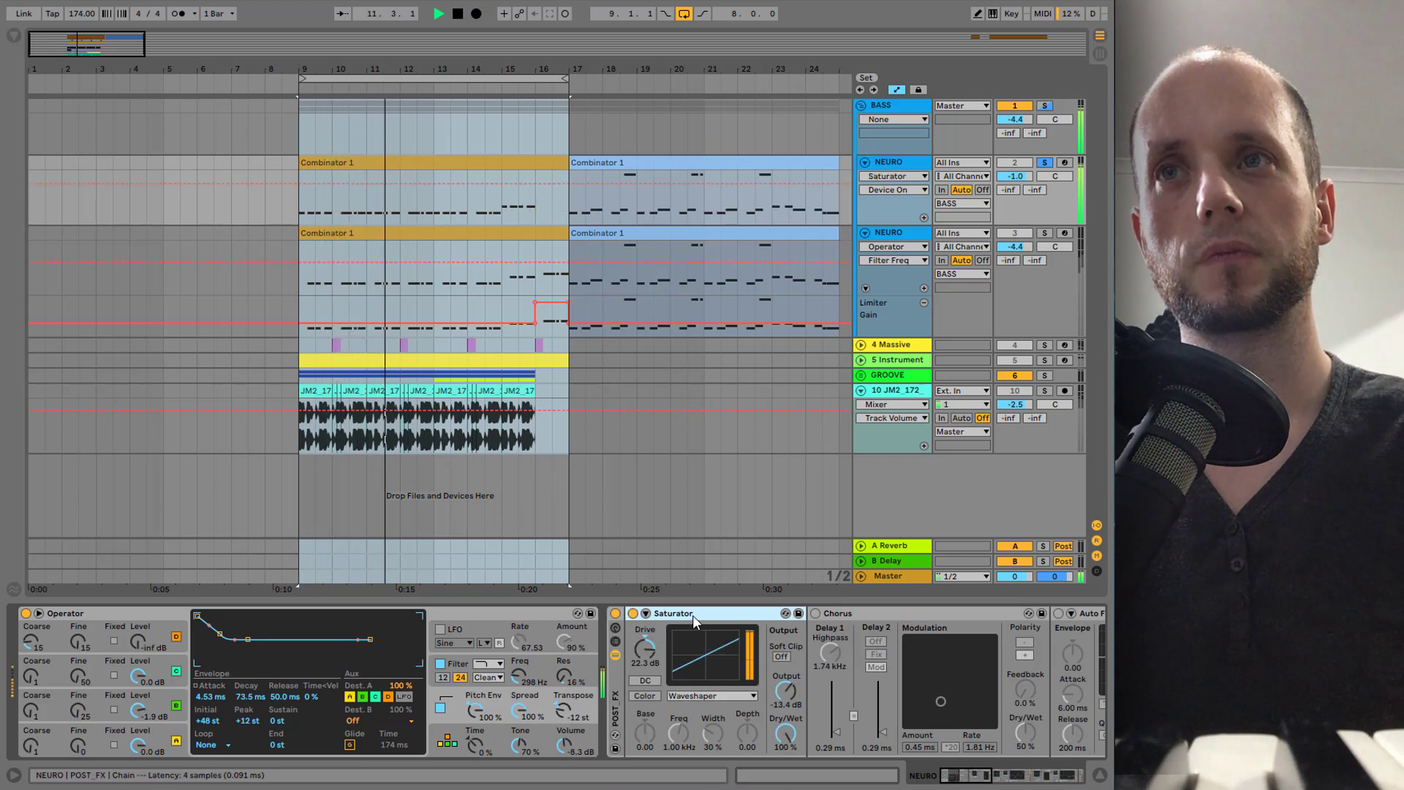
Step: Enable the Chorus after the Saturator and play the loop with it
left_click_drag(965, 774, 982, 774)
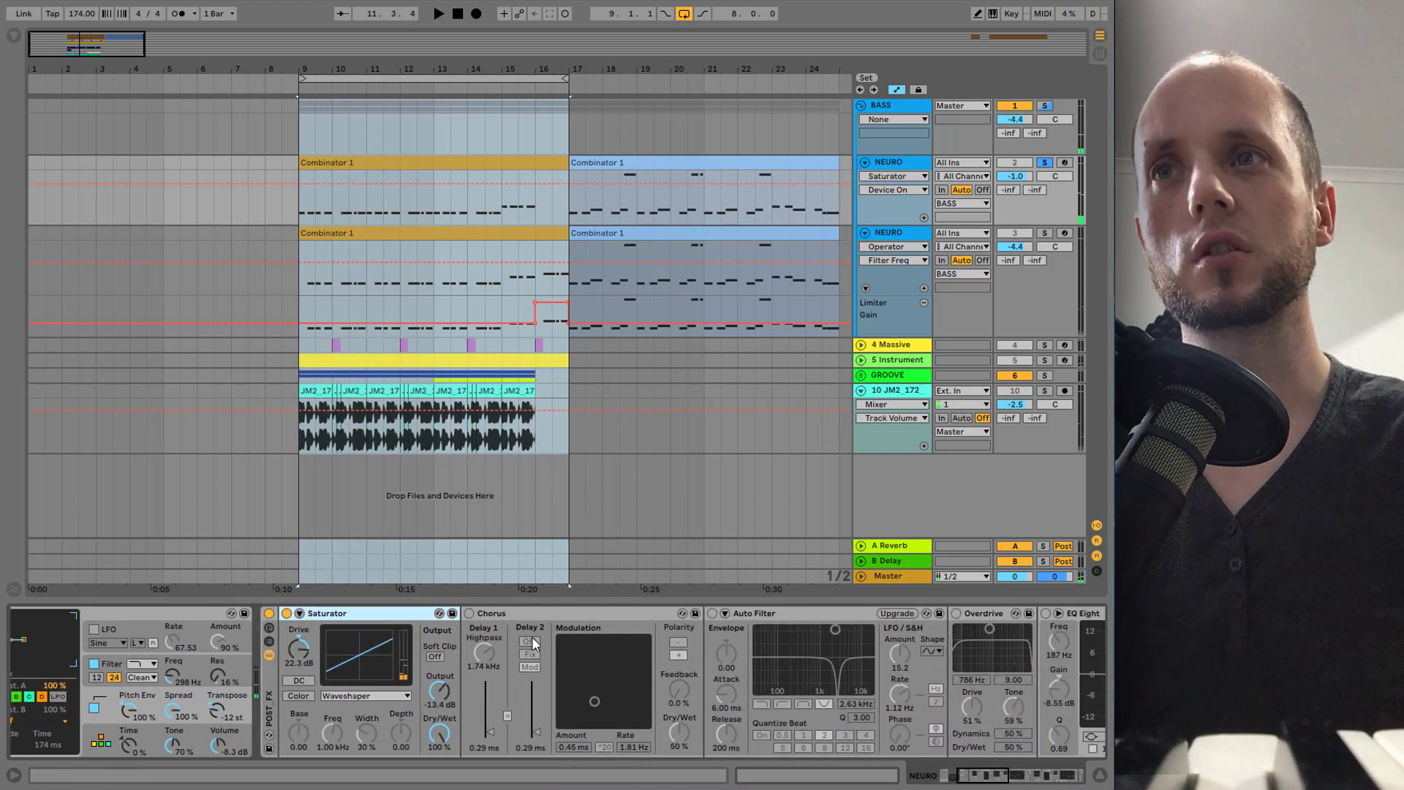
left_click(470, 613)
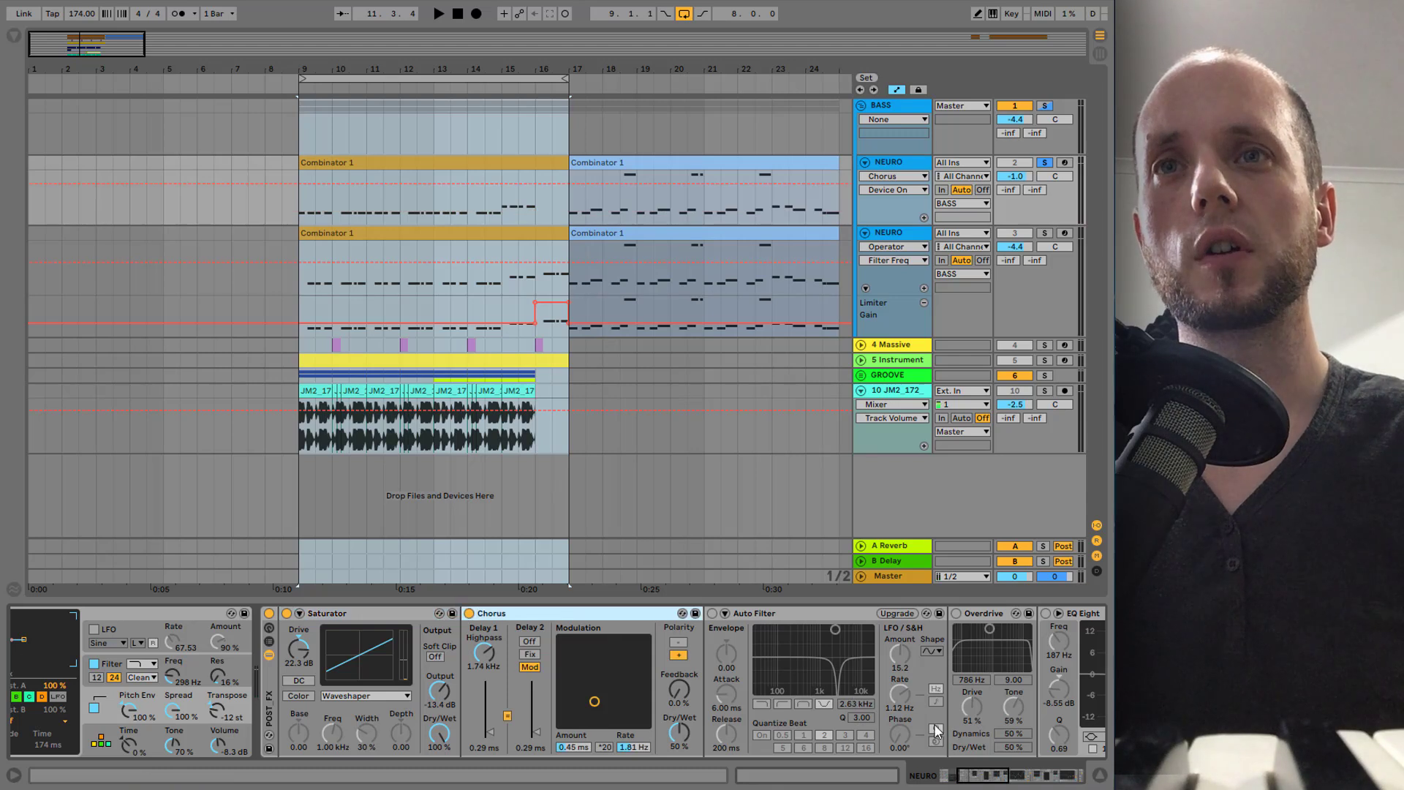
key("space")
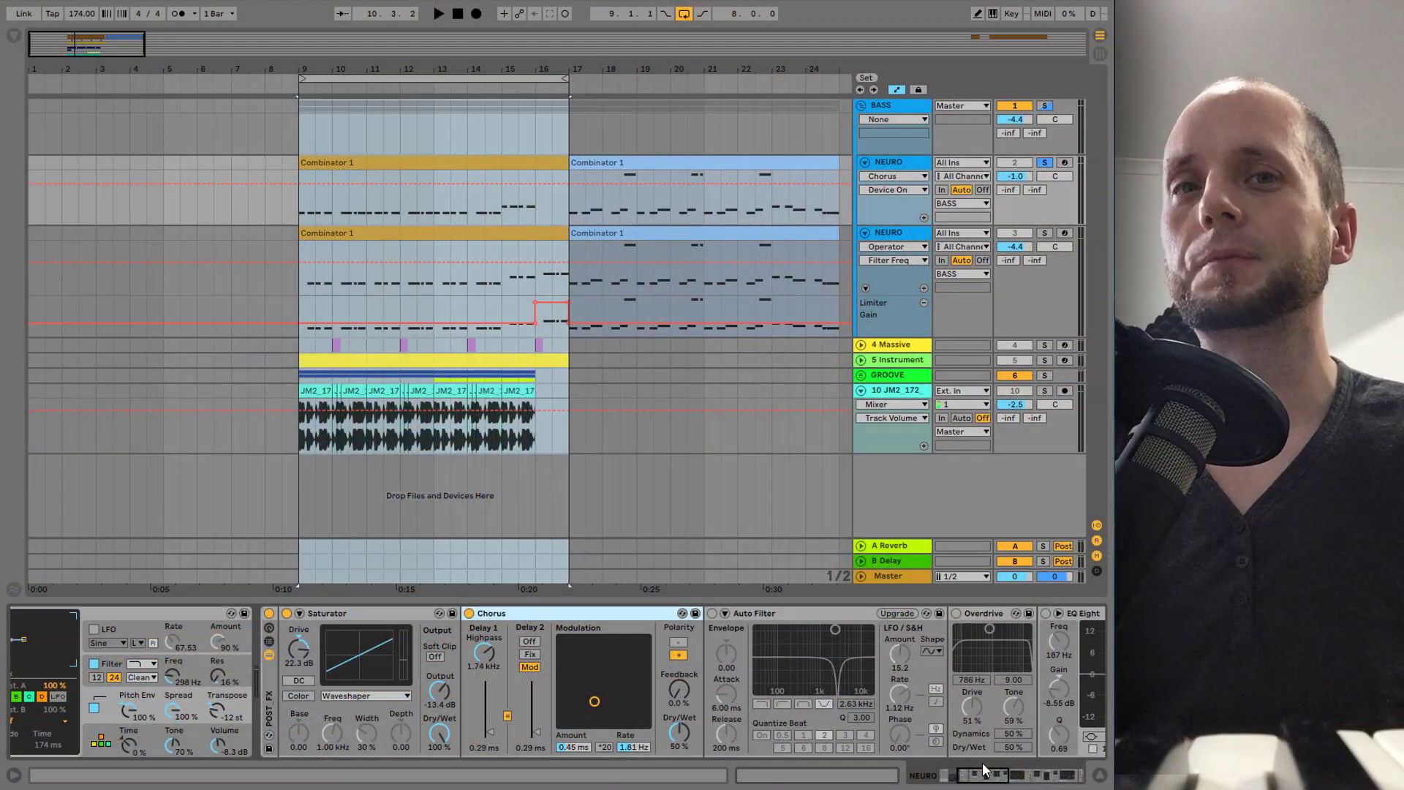
Step: Enable the first Auto Filter in the POST FX rack and audition the loop through it
left_click(712, 614)
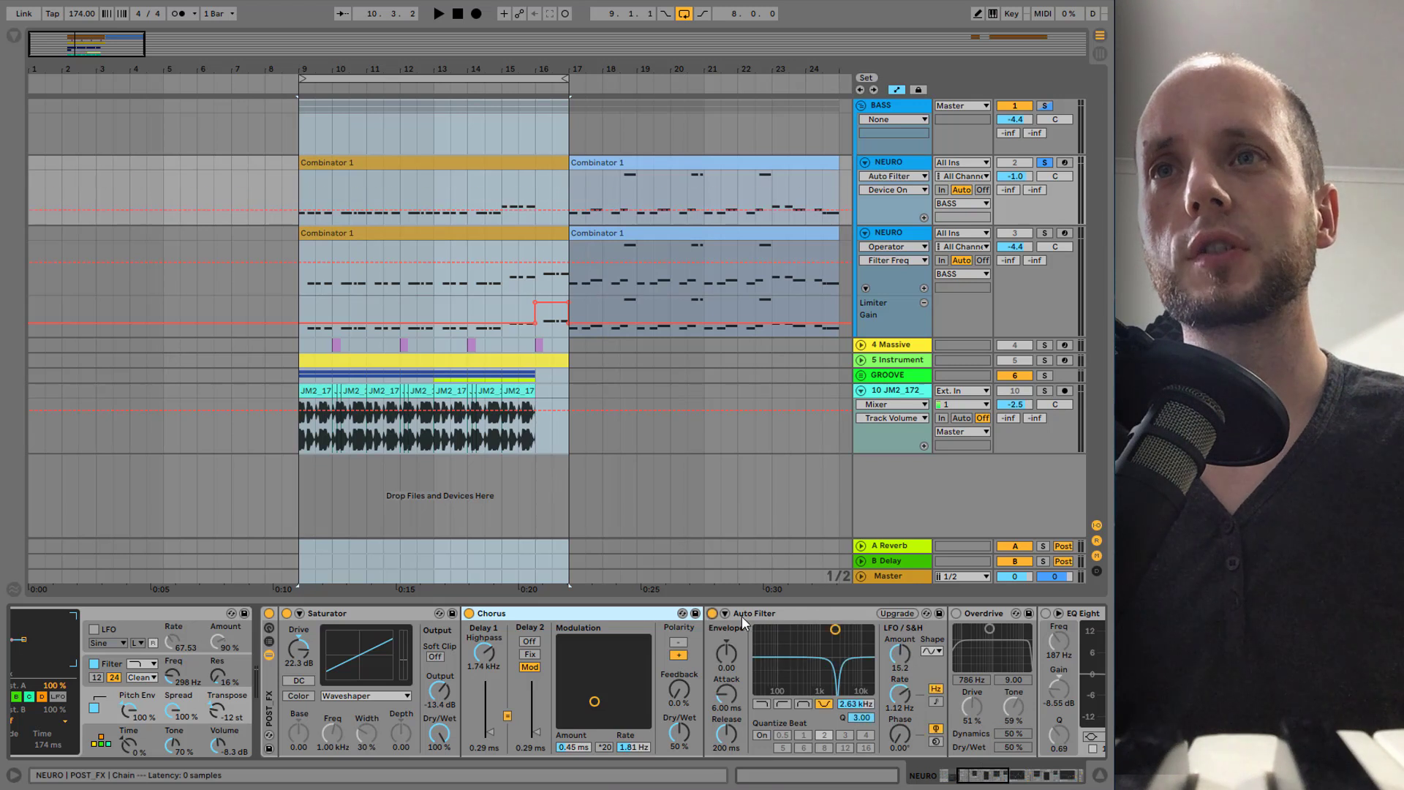
scroll(1002, 777, "right", 2)
key("space")
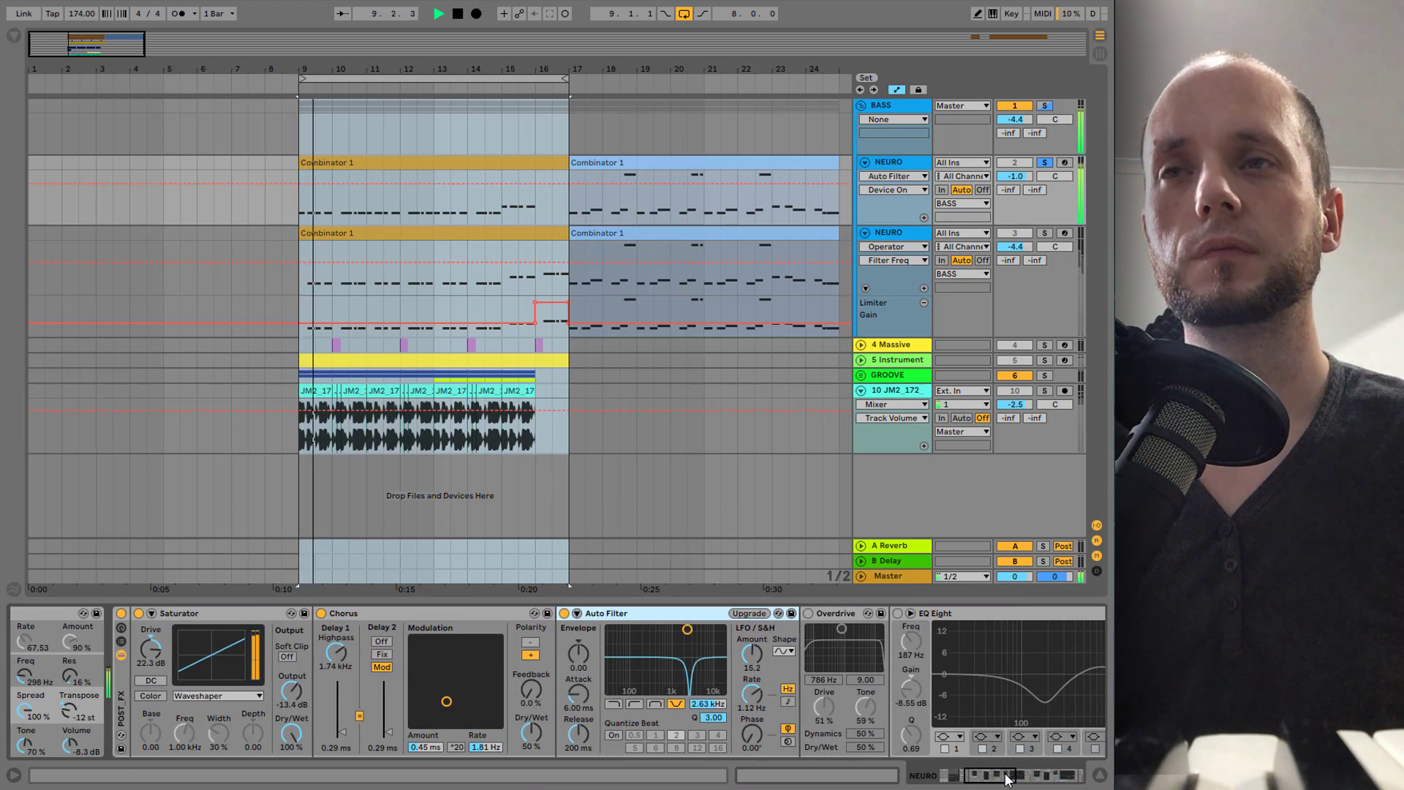
key("space")
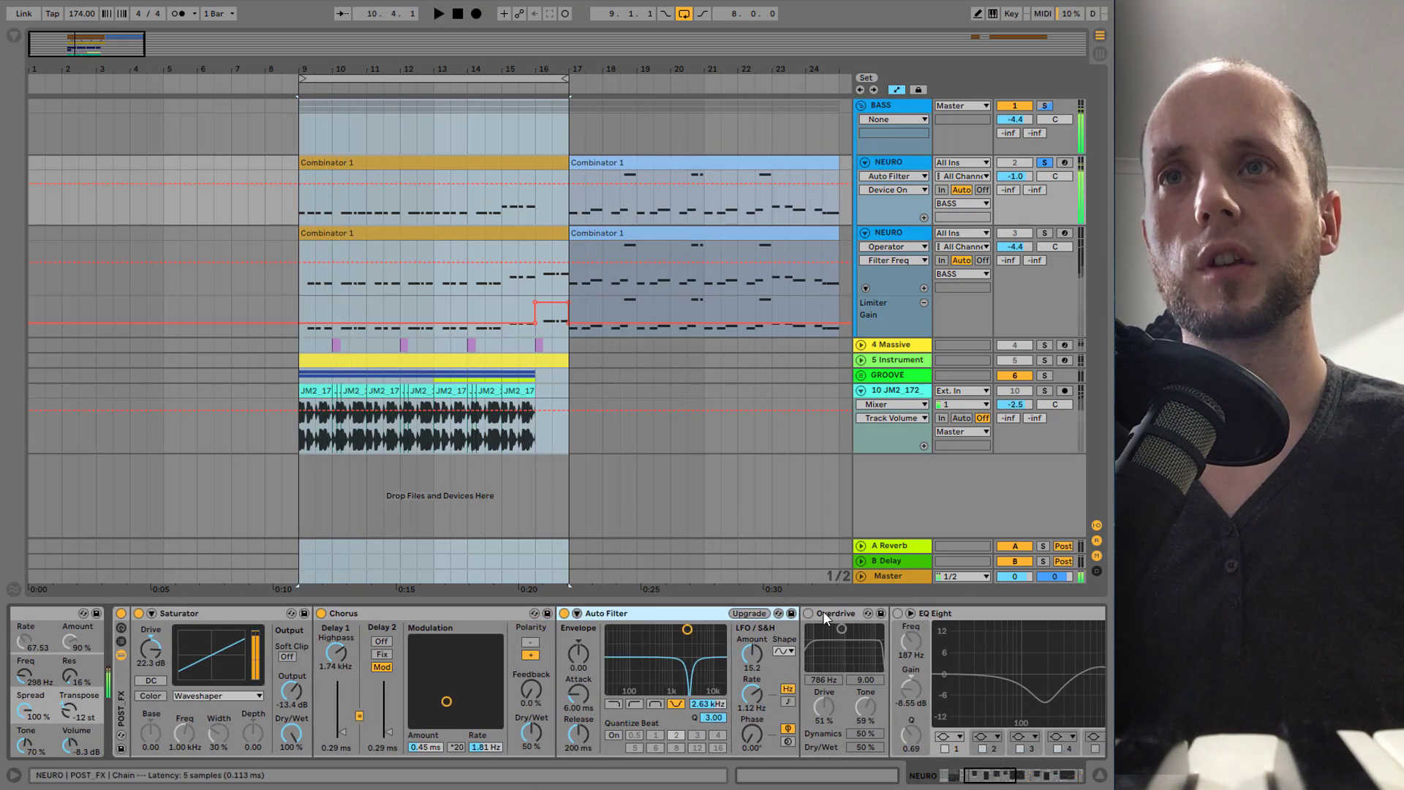
Step: Enable the first Overdrive after the Auto Filter and audition the loop with it
left_click(827, 618)
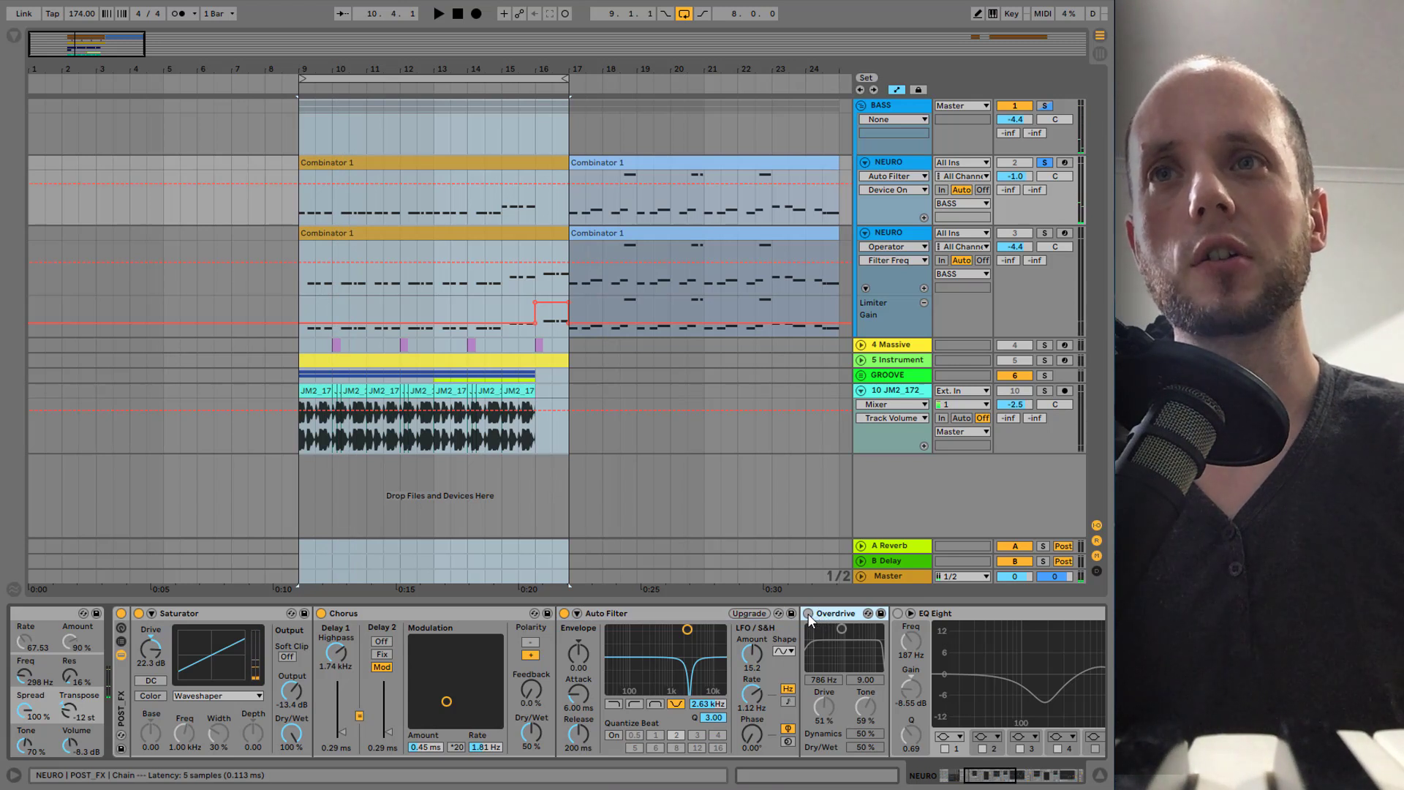
left_click(809, 614)
left_click_drag(996, 781, 1008, 782)
key("space")
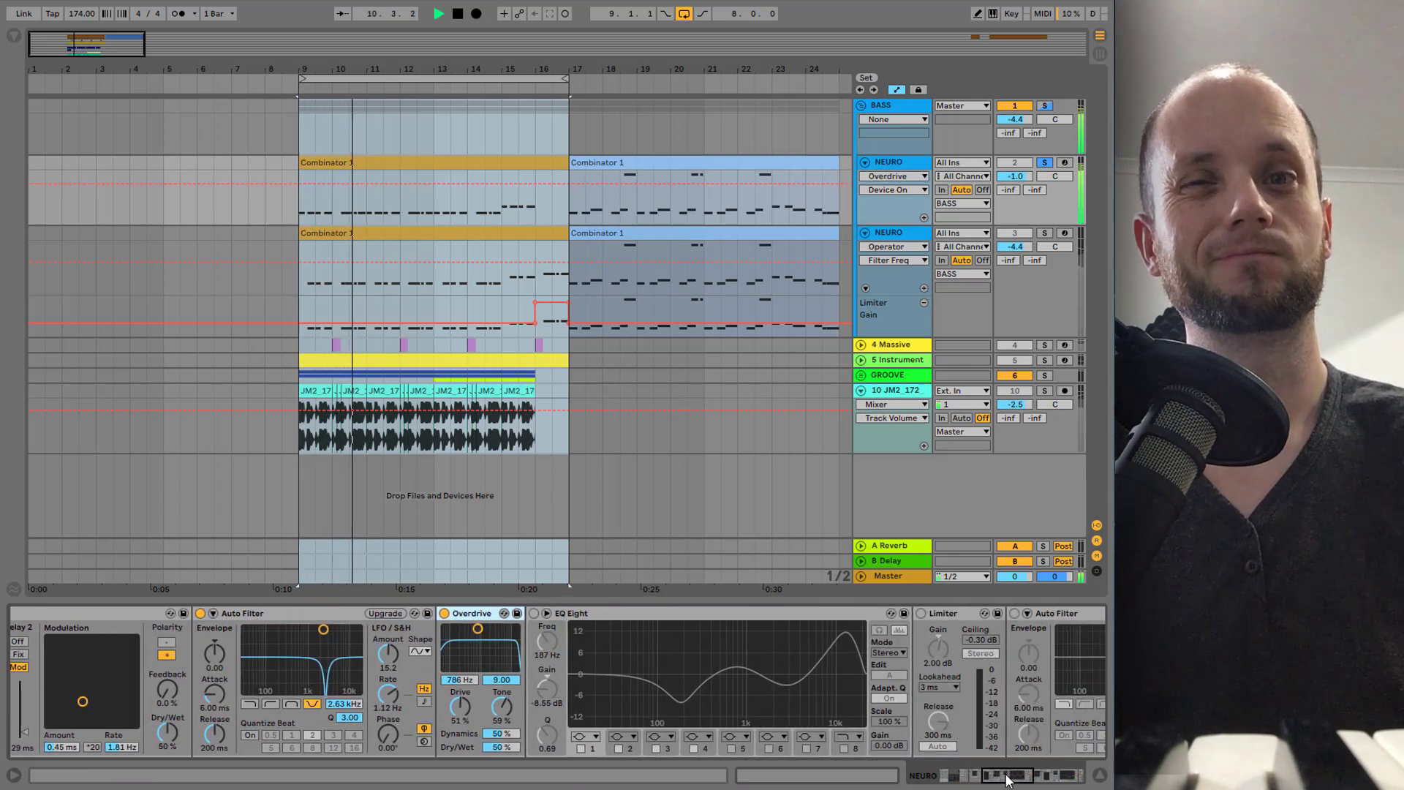
key("space")
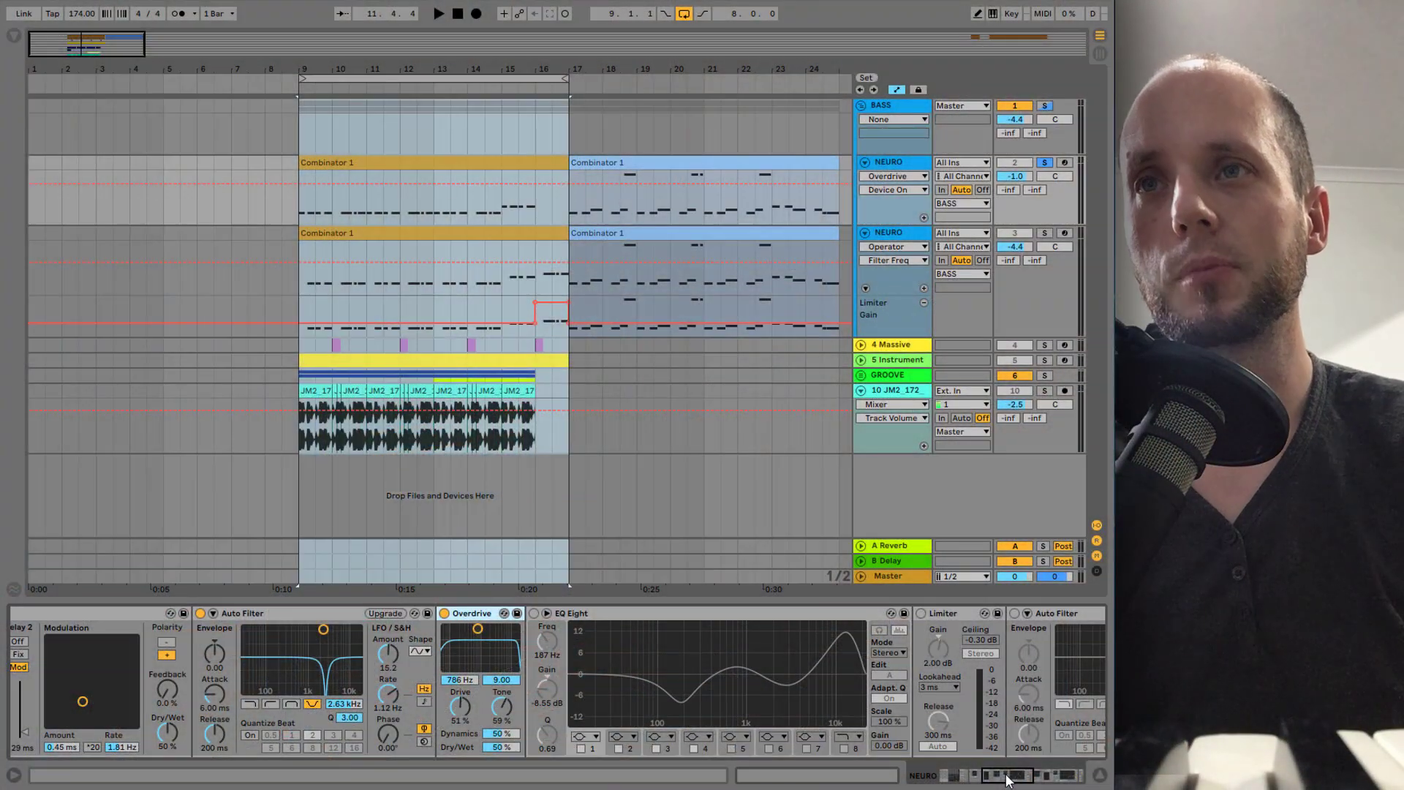
Step: Enable the first EQ Eight and compare the loop with it on and off, leaving it on
left_click(534, 613)
key("space")
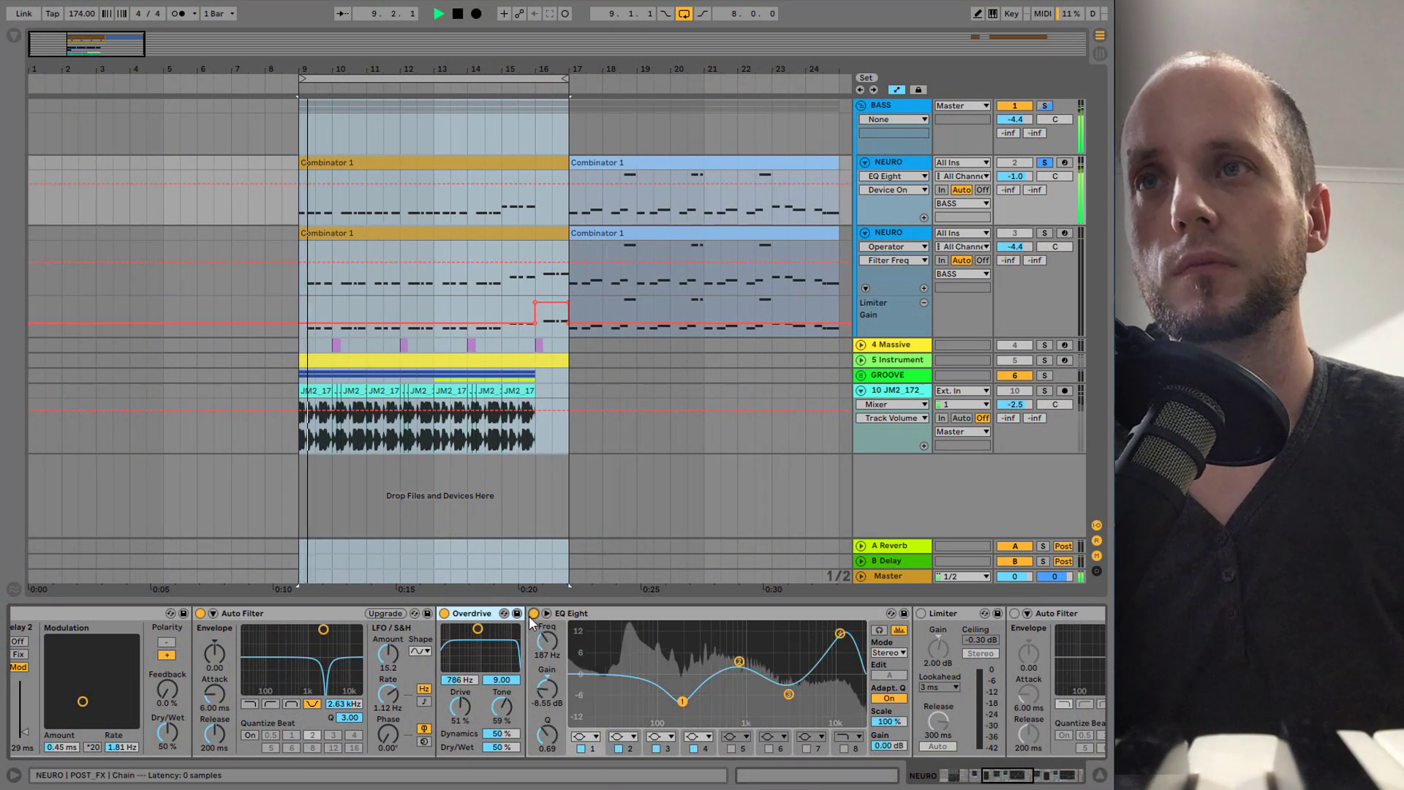
key("space")
left_click(533, 613)
key("space")
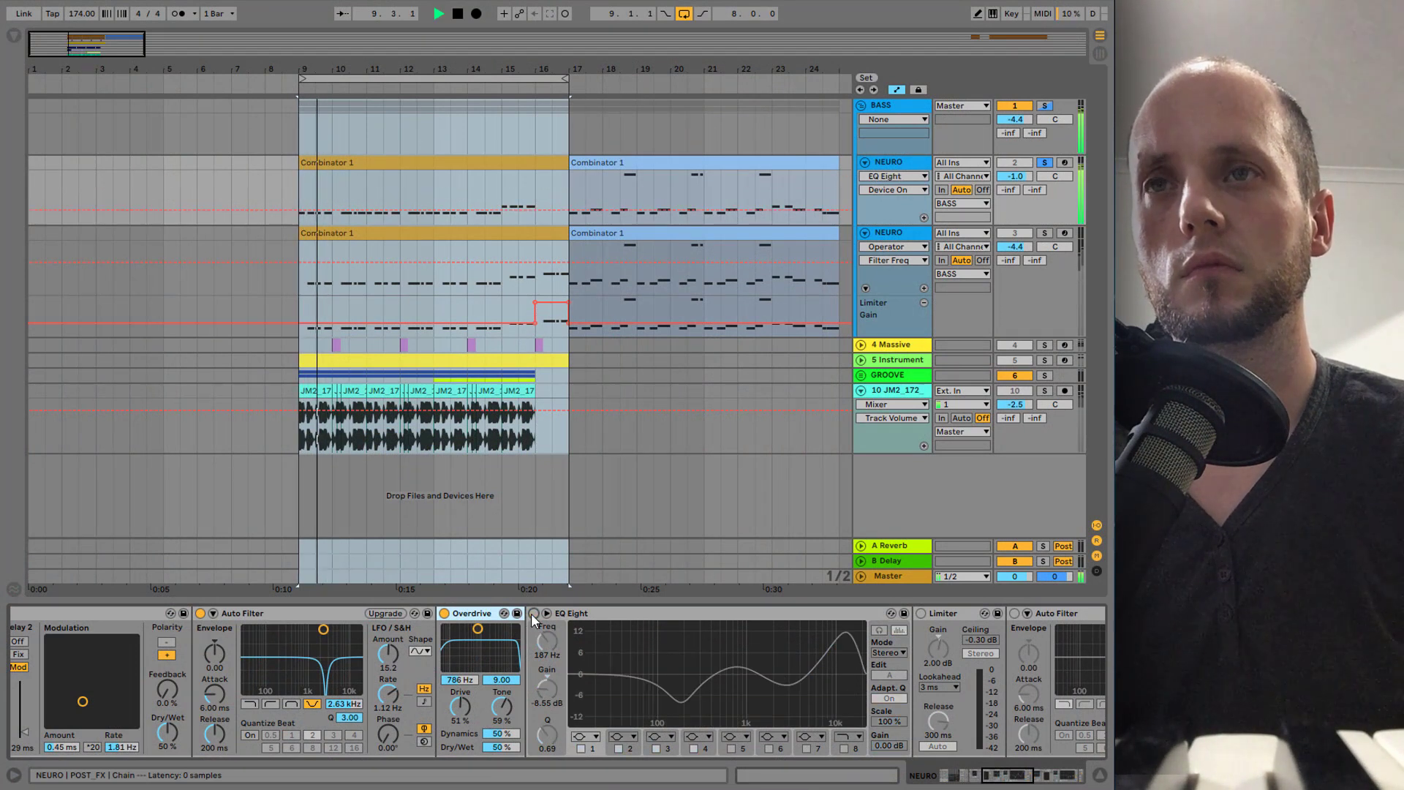
key("space")
left_click(533, 614)
key("space")
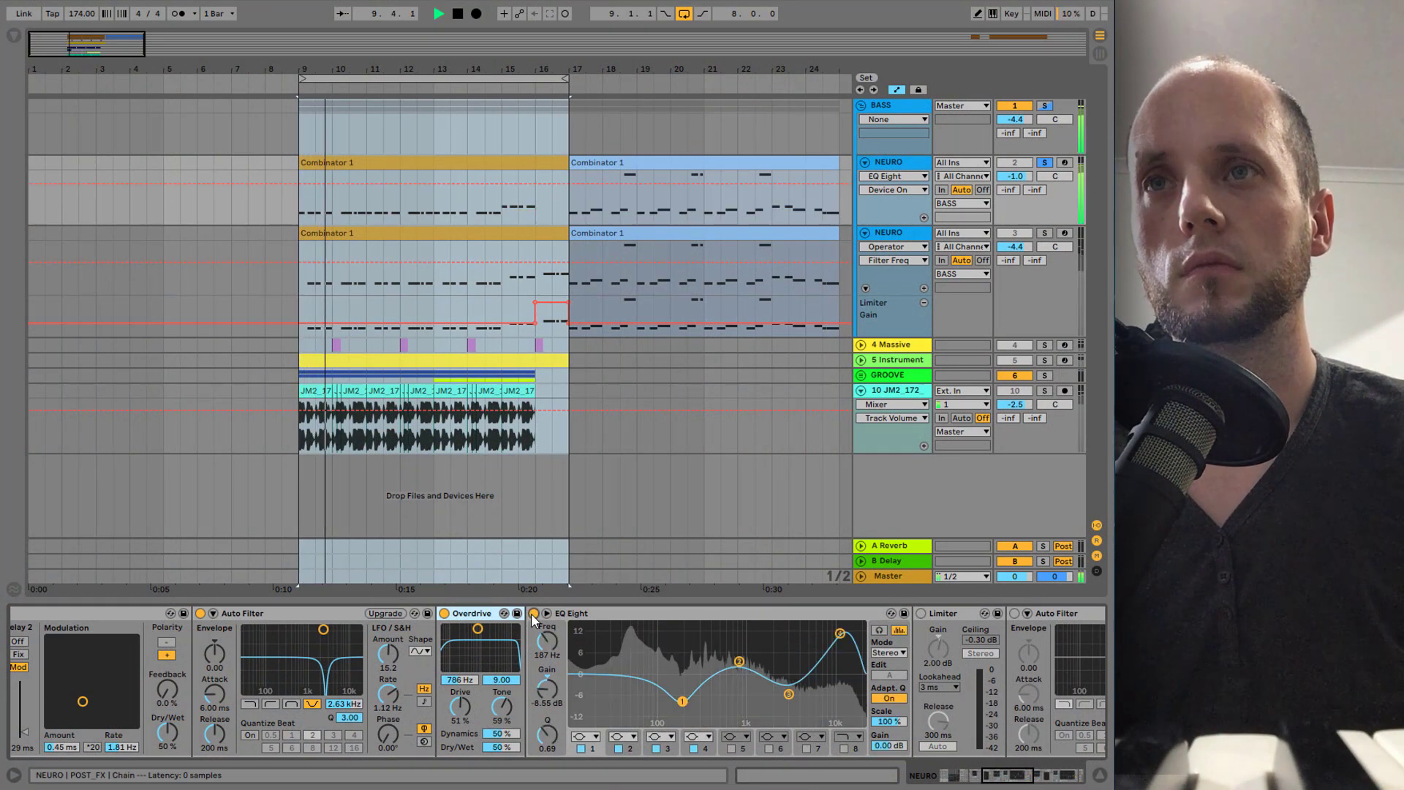
key("space")
Step: Enable the rack's Limiter and the second Auto Filter behind it
left_click(921, 614)
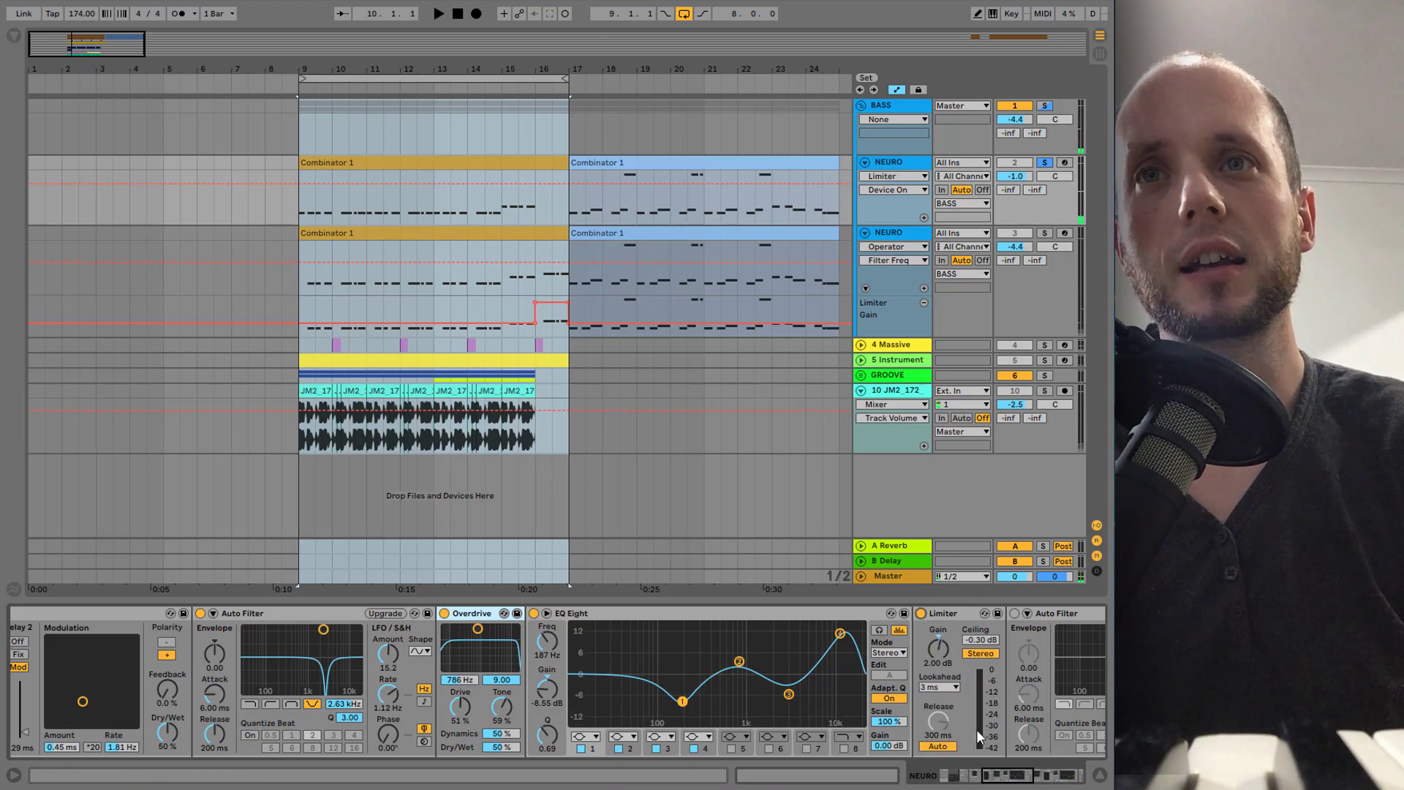
left_click_drag(993, 772, 1018, 772)
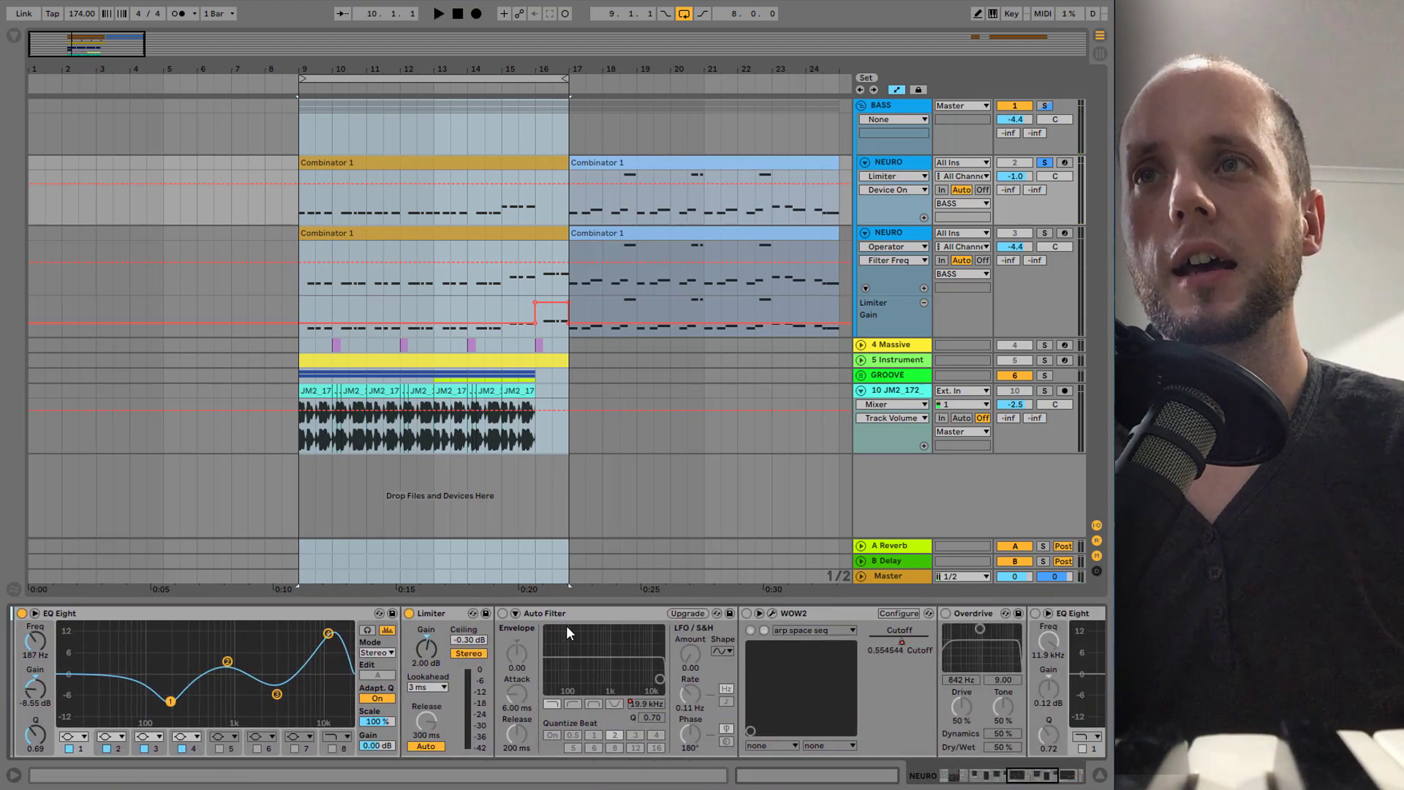
left_click(502, 614)
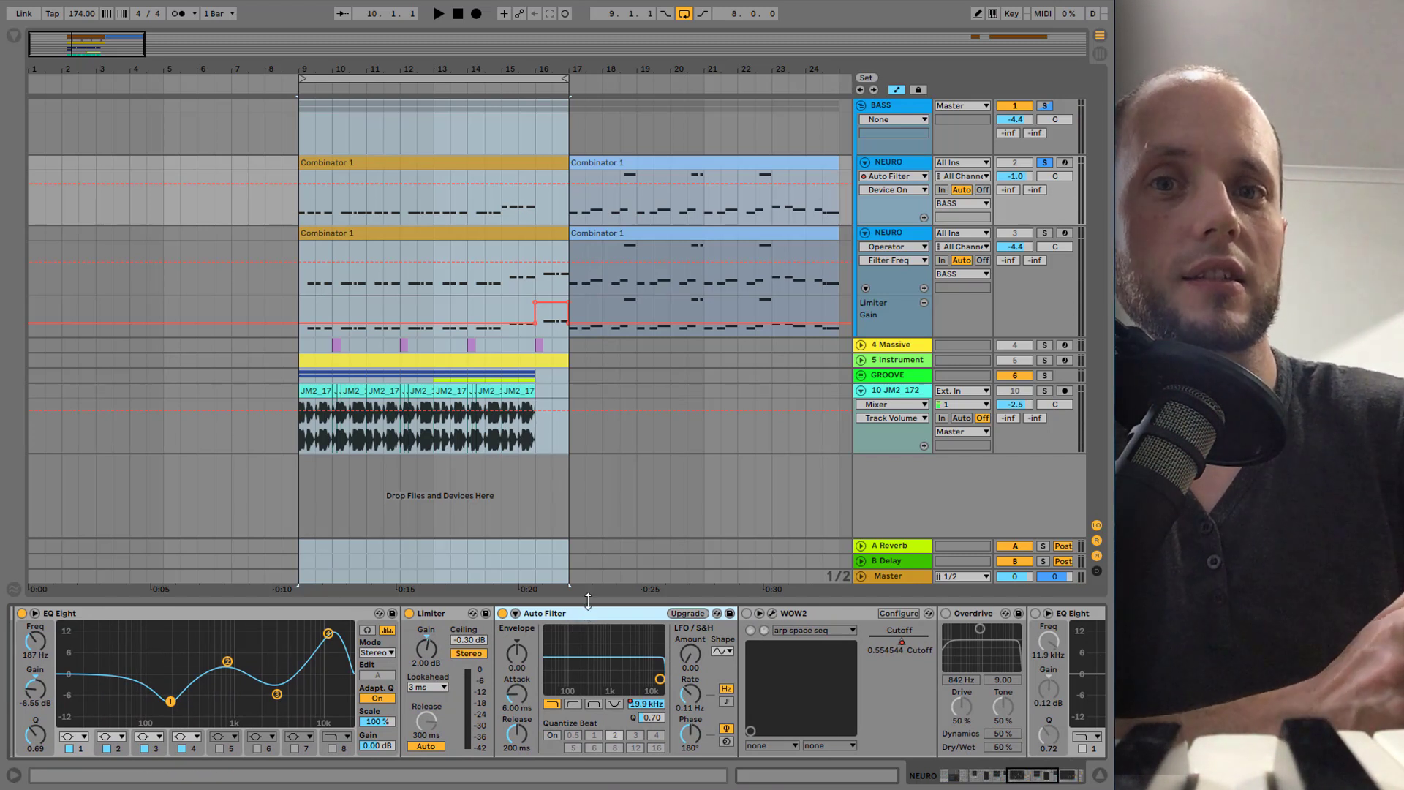
Step: Sweep the second Auto Filter's cutoff frequency during loop playback, and re-enable the overridden automation
key("space")
left_click_drag(653, 705, 654, 757)
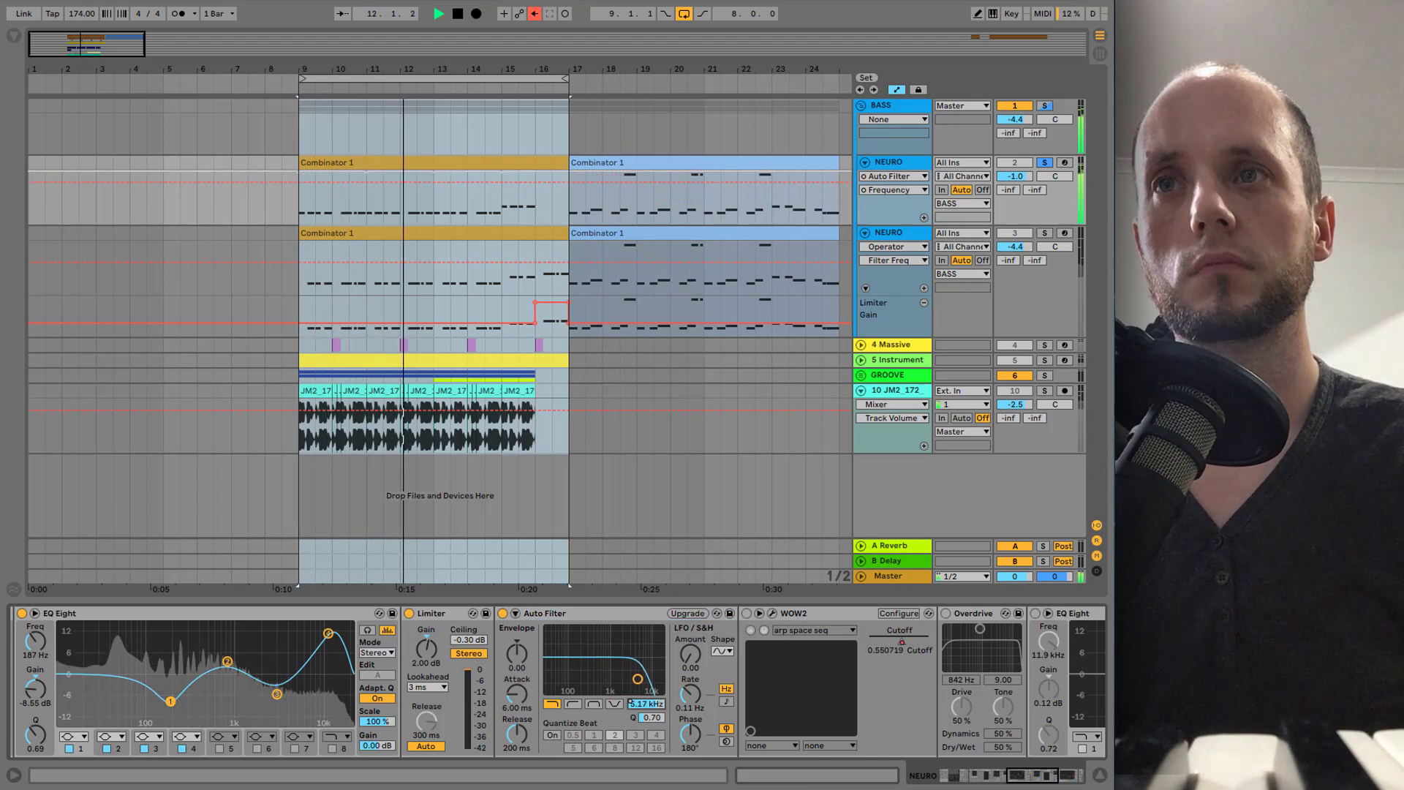
key("space")
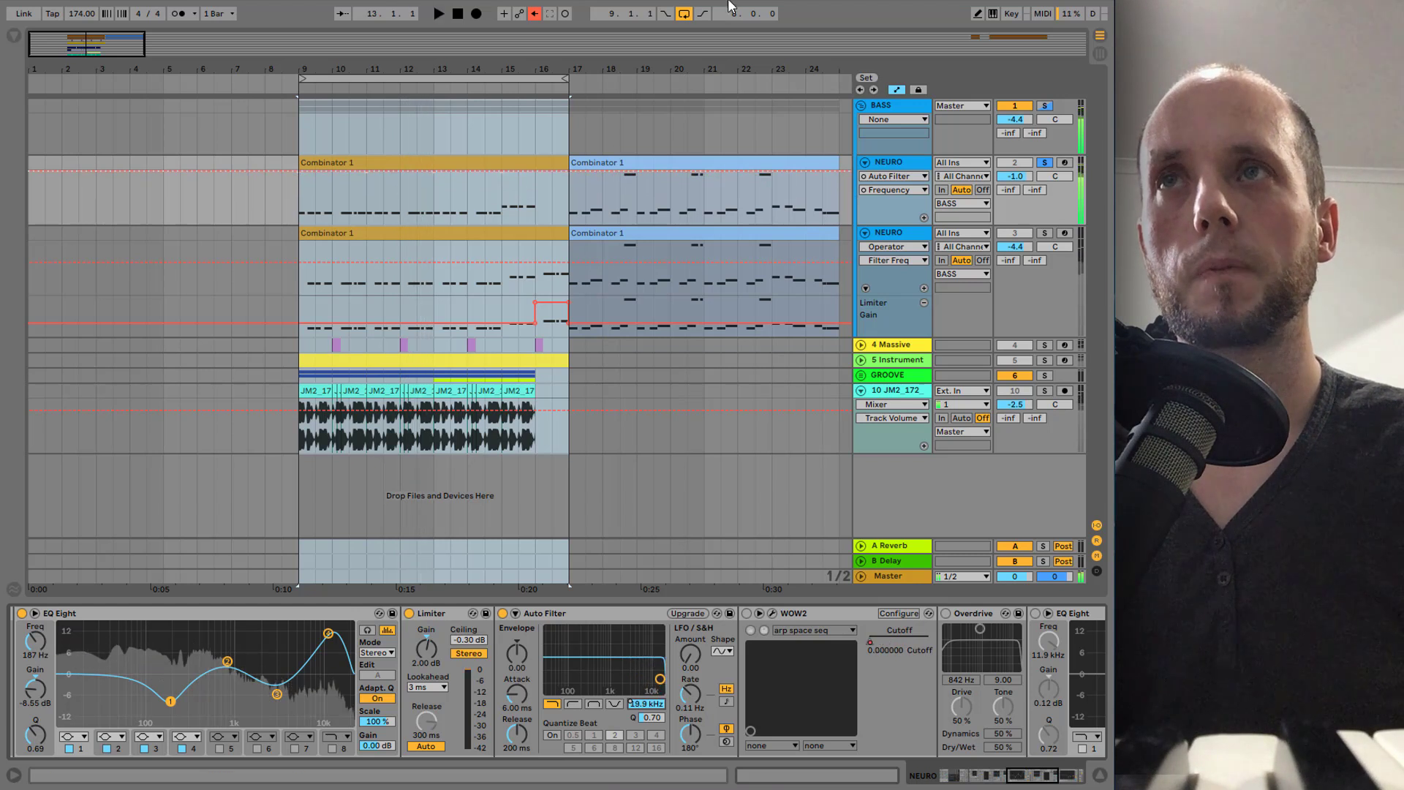
left_click(535, 14)
Step: Enable WOW2, open its plugin window and audition the loop through it
left_click(747, 613)
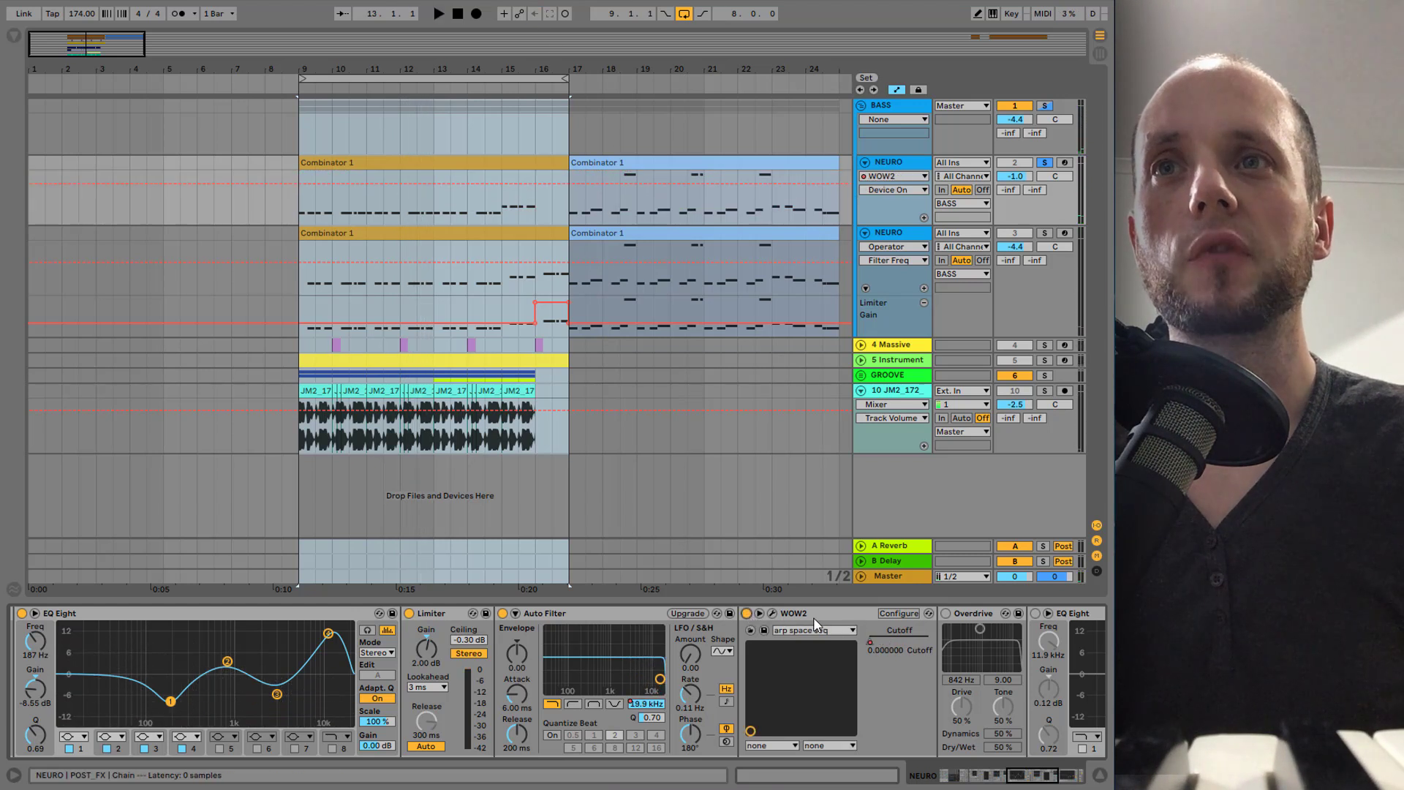
left_click(772, 613)
key("space")
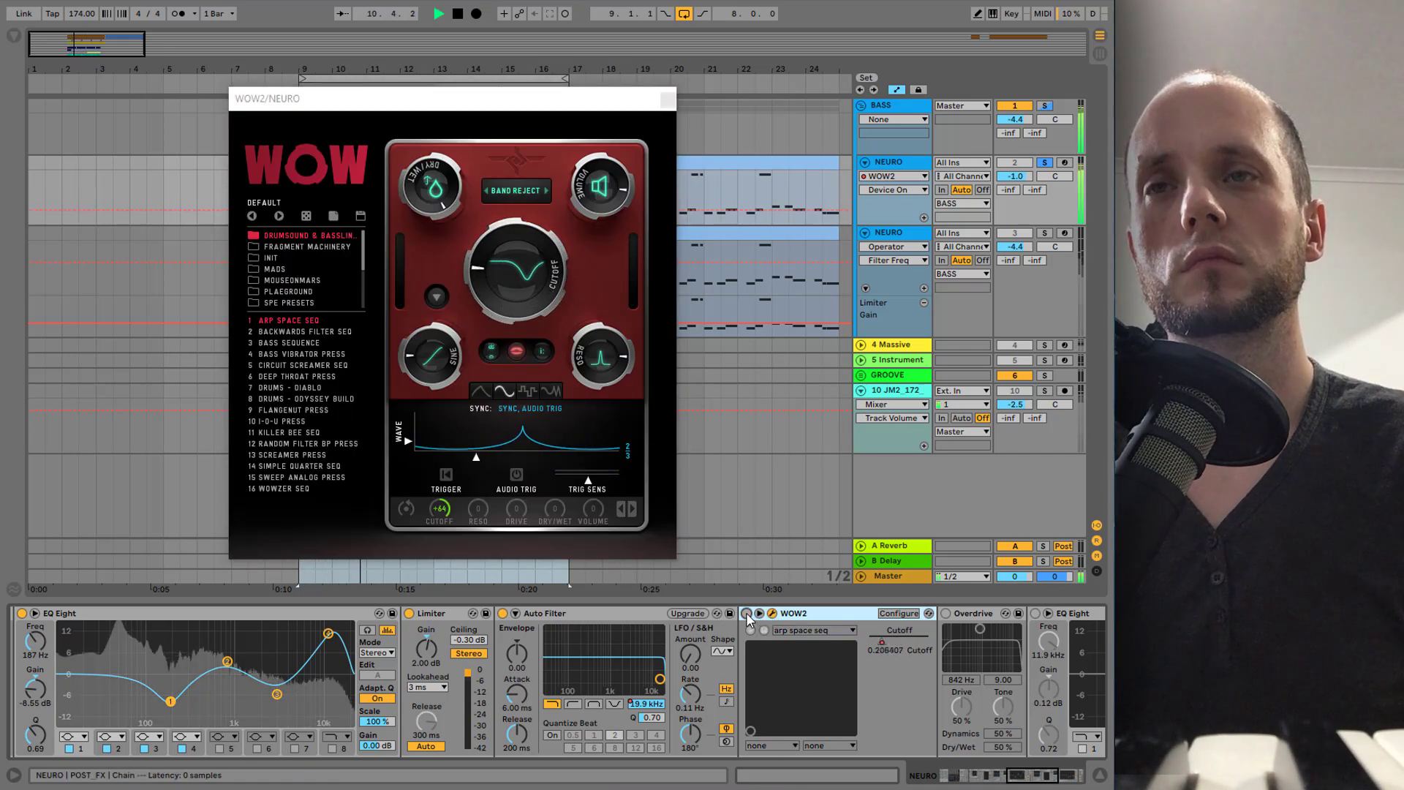
key("space")
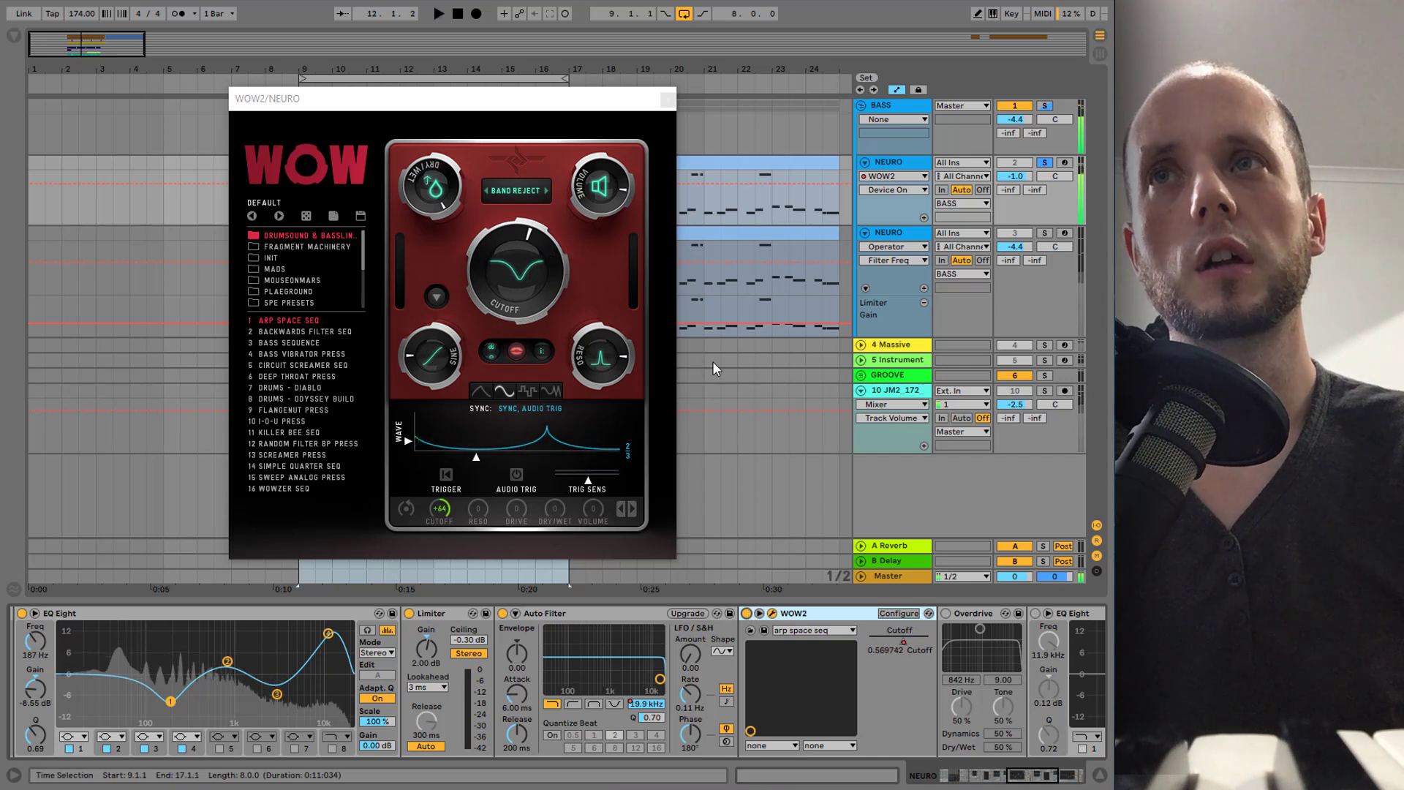
Step: Examine WOW2's filter types, resonance and vowel controls, keeping the Band Reject filter
left_click(529, 192)
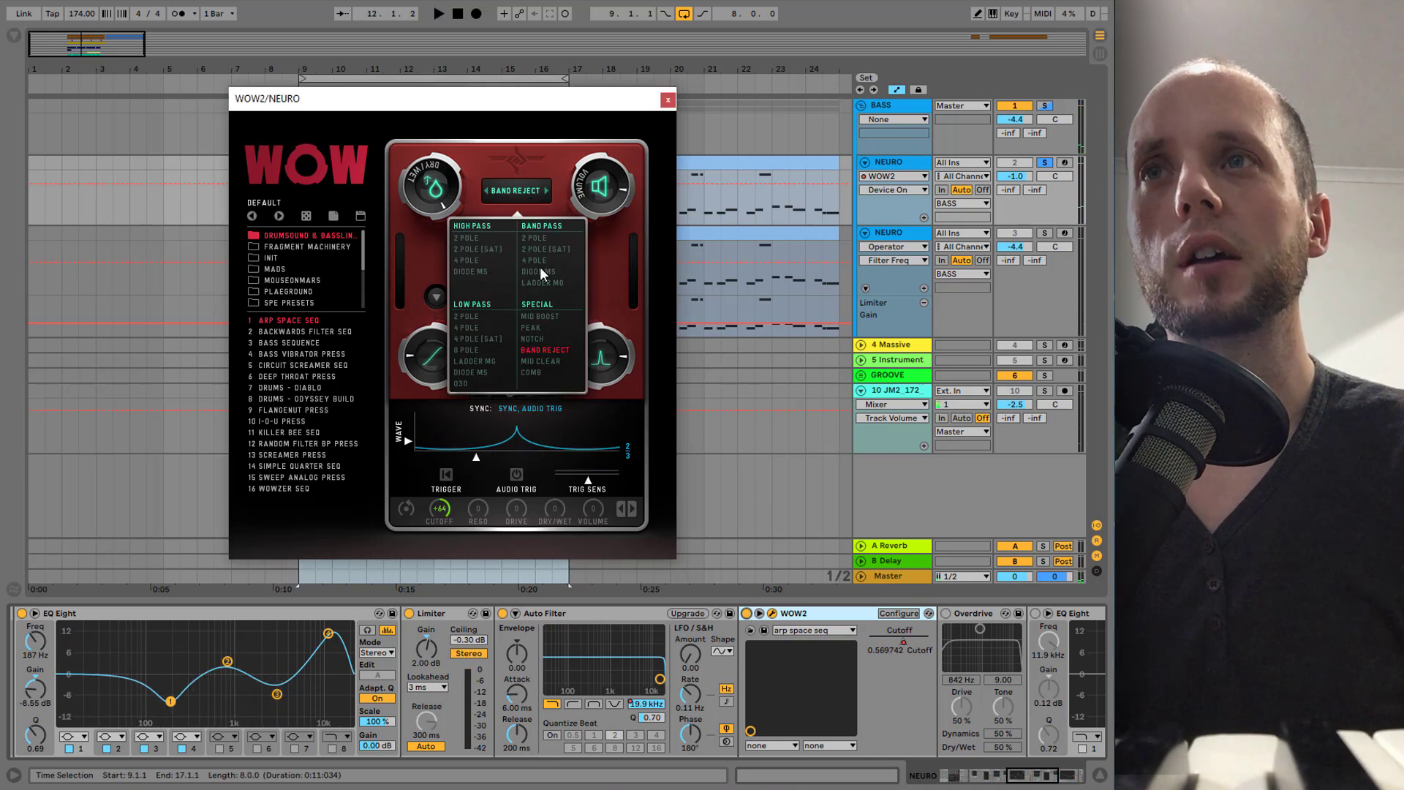
left_click(604, 264)
left_click(609, 357)
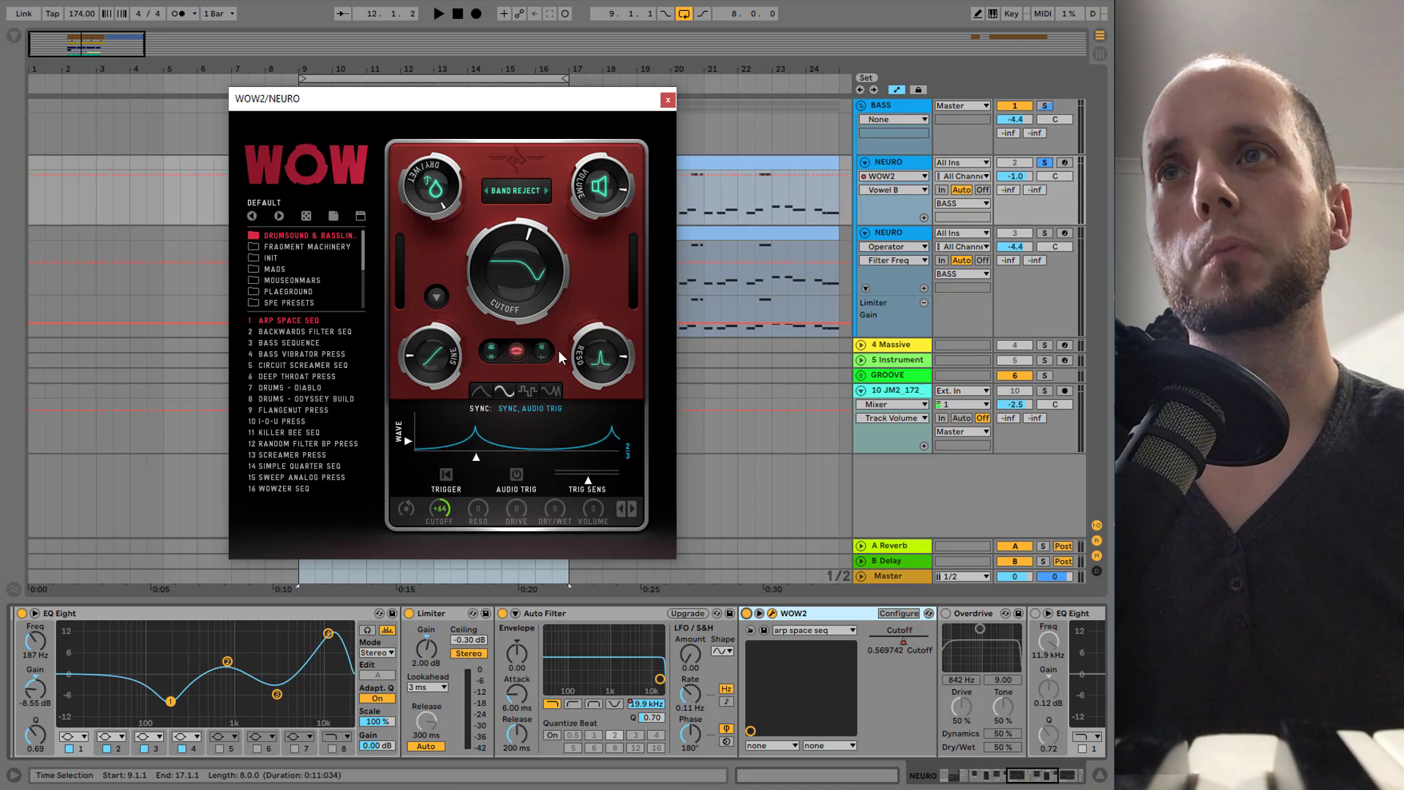
left_click(490, 351)
left_click_drag(490, 353, 490, 366)
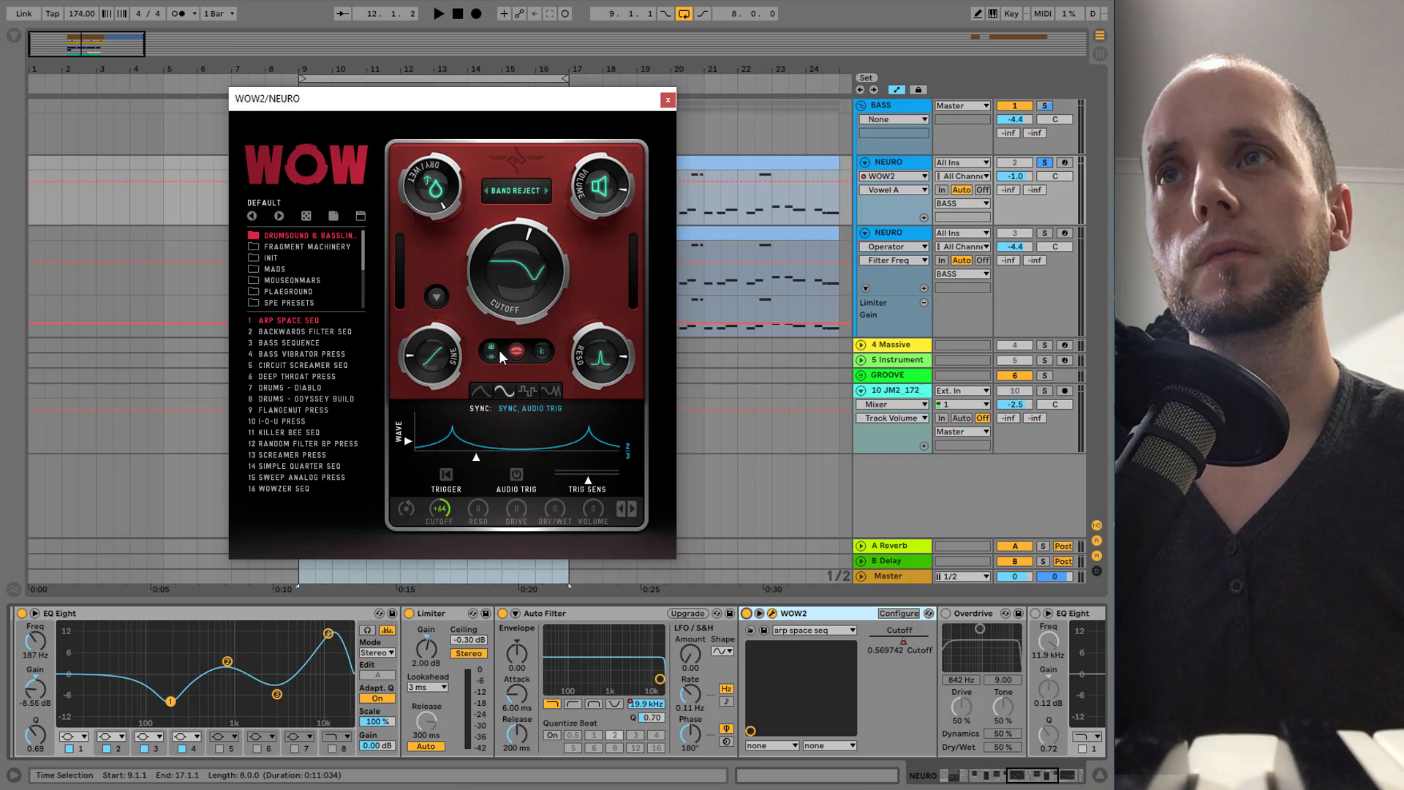
Step: Examine WOW2's drive types and the modulation assigned to its cutoff, keeping the Sine drive
left_click(437, 297)
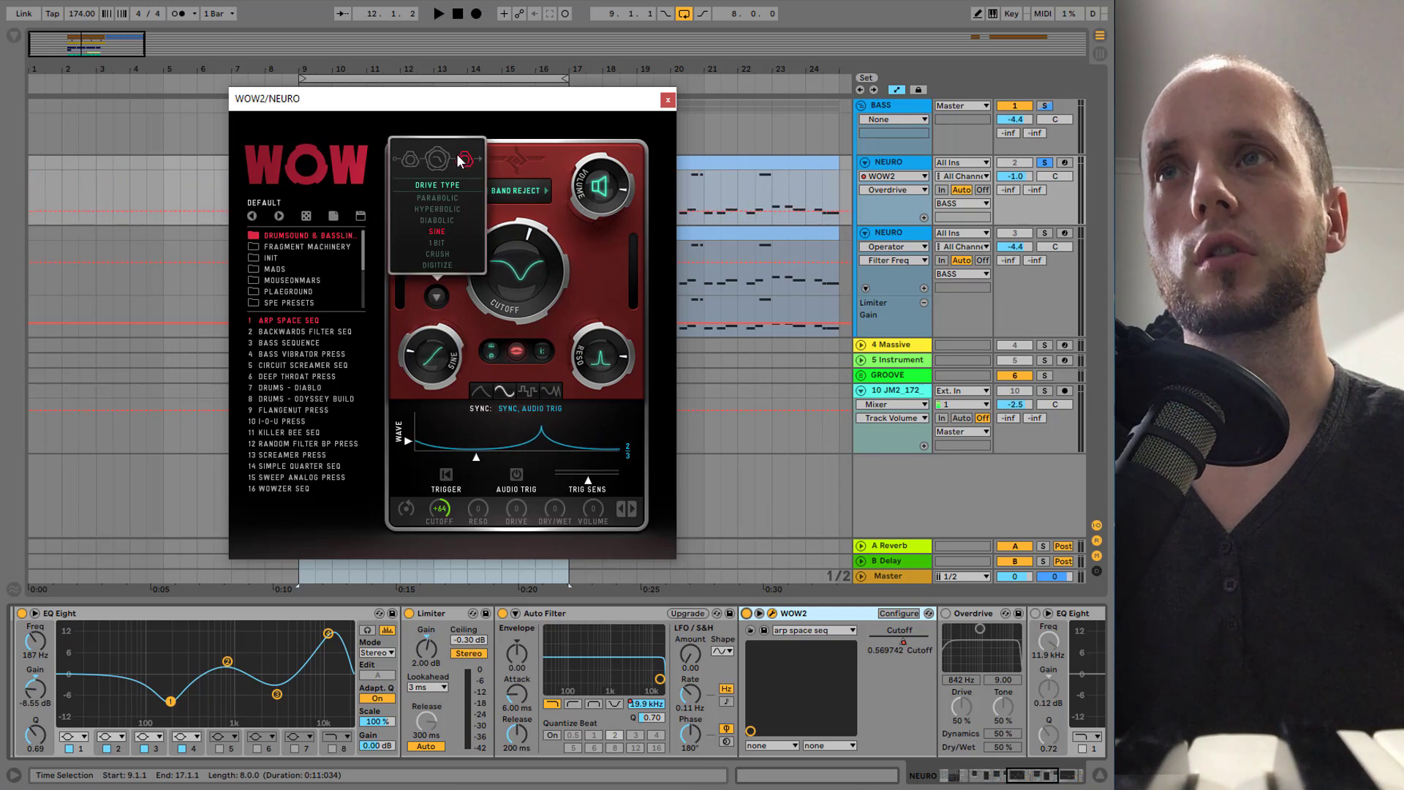
left_click_drag(428, 355, 427, 359)
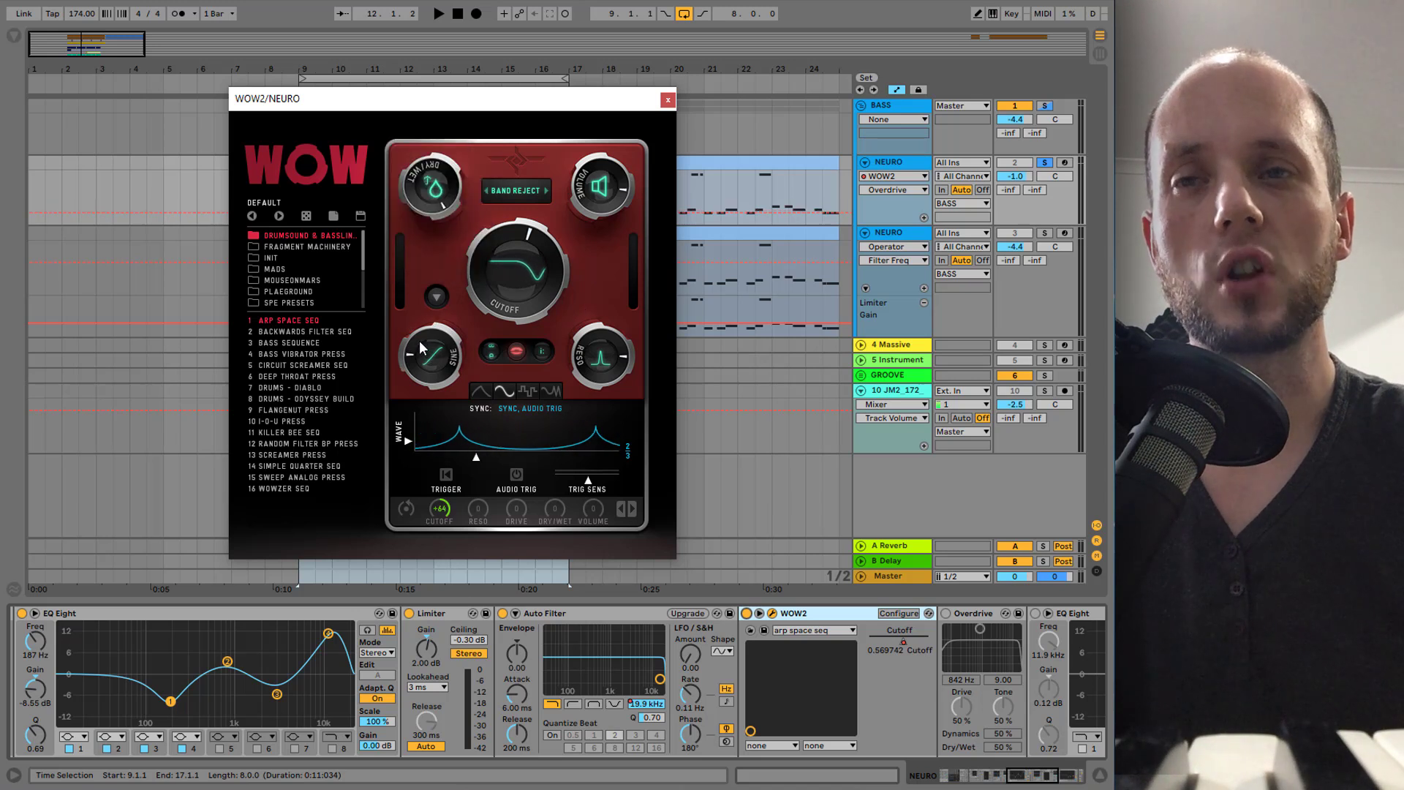
left_click(516, 266)
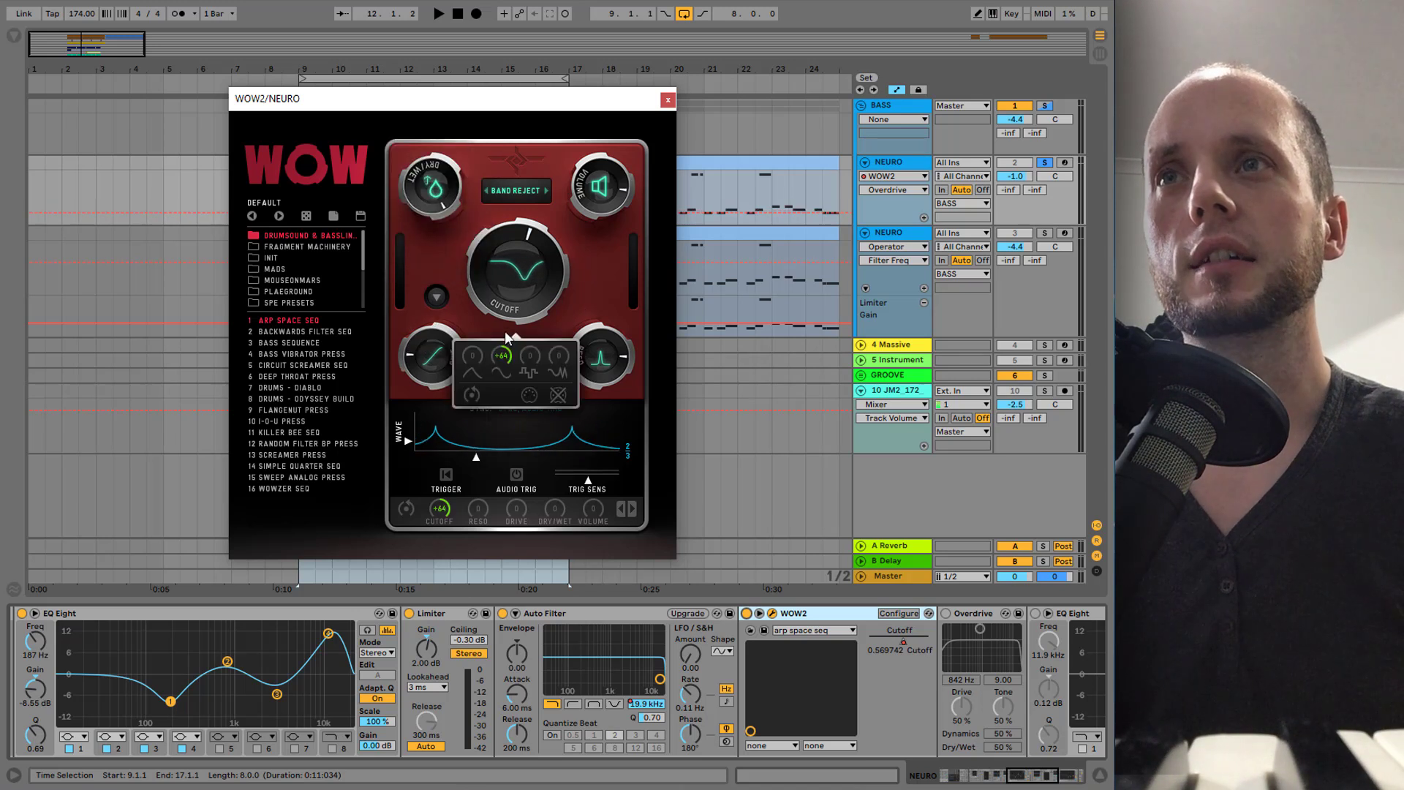
left_click(612, 279)
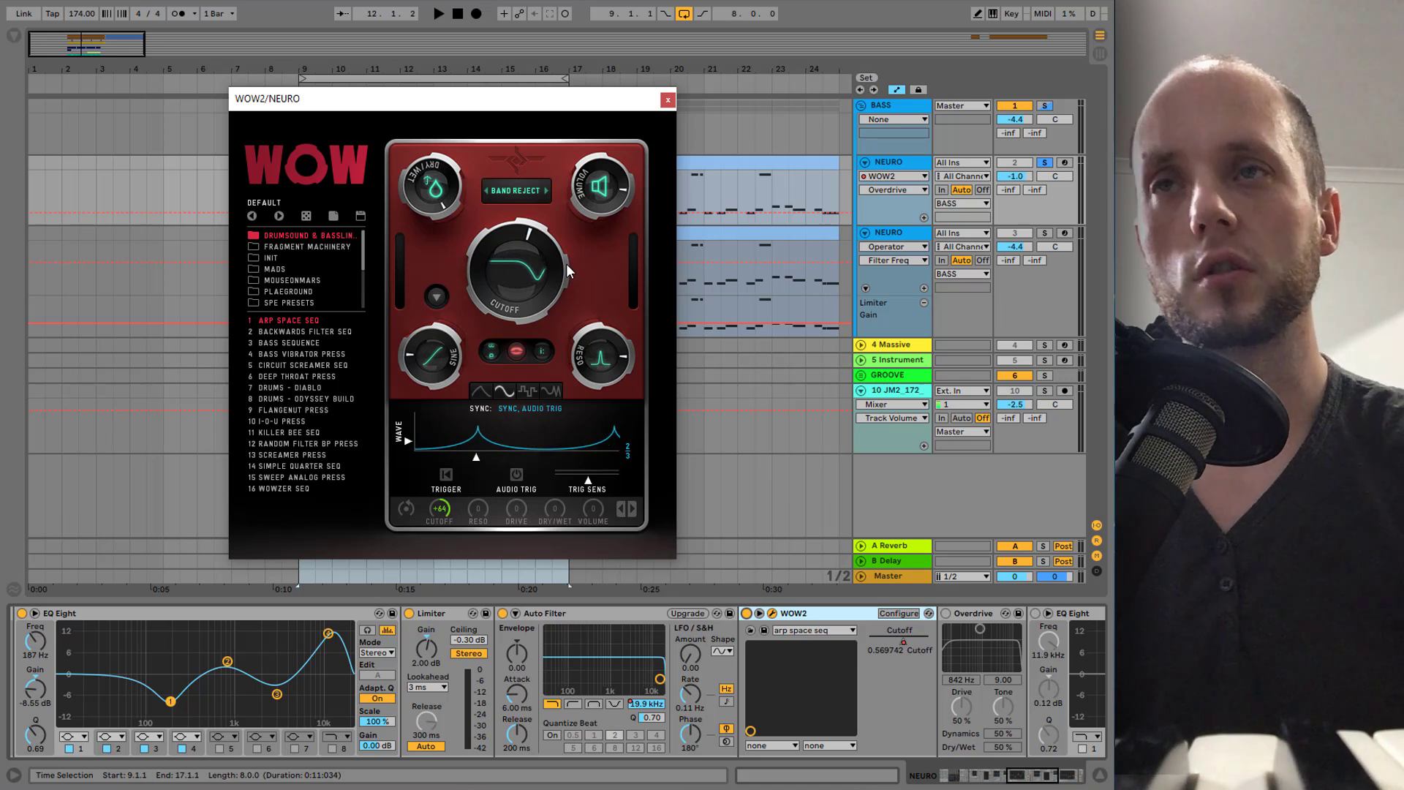
Step: Compare the loop with WOW2 switched off and on, leaving it on
key("space")
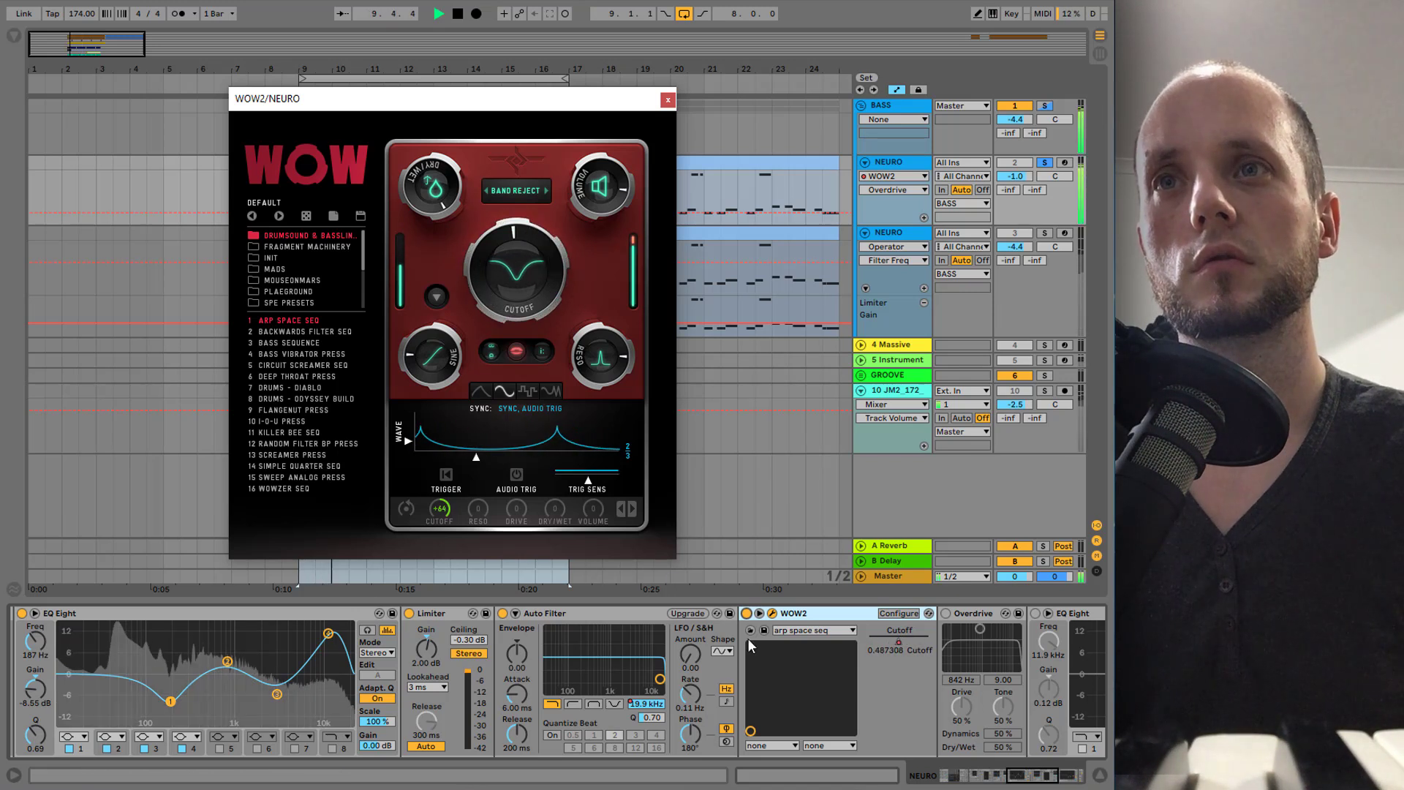
left_click(746, 614)
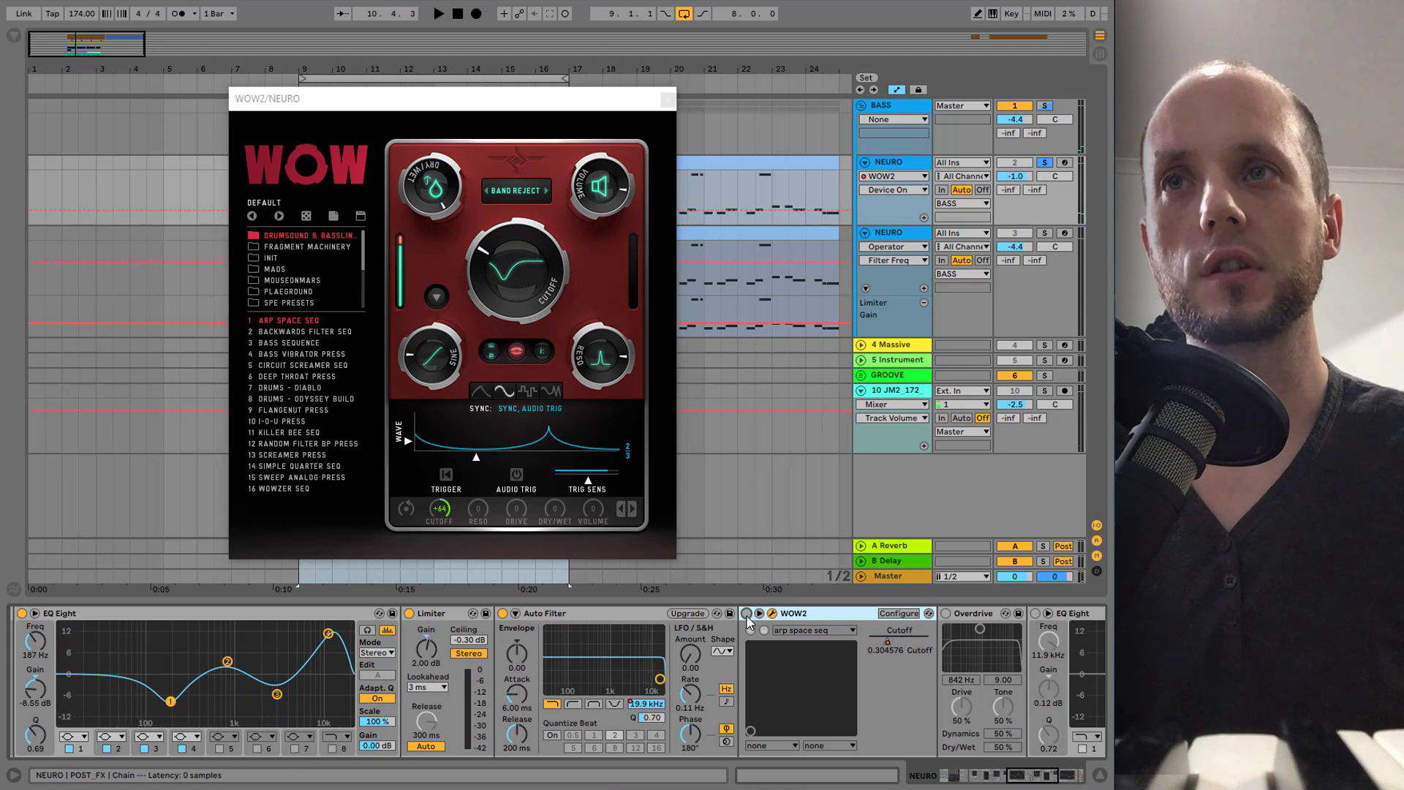
left_click(747, 614)
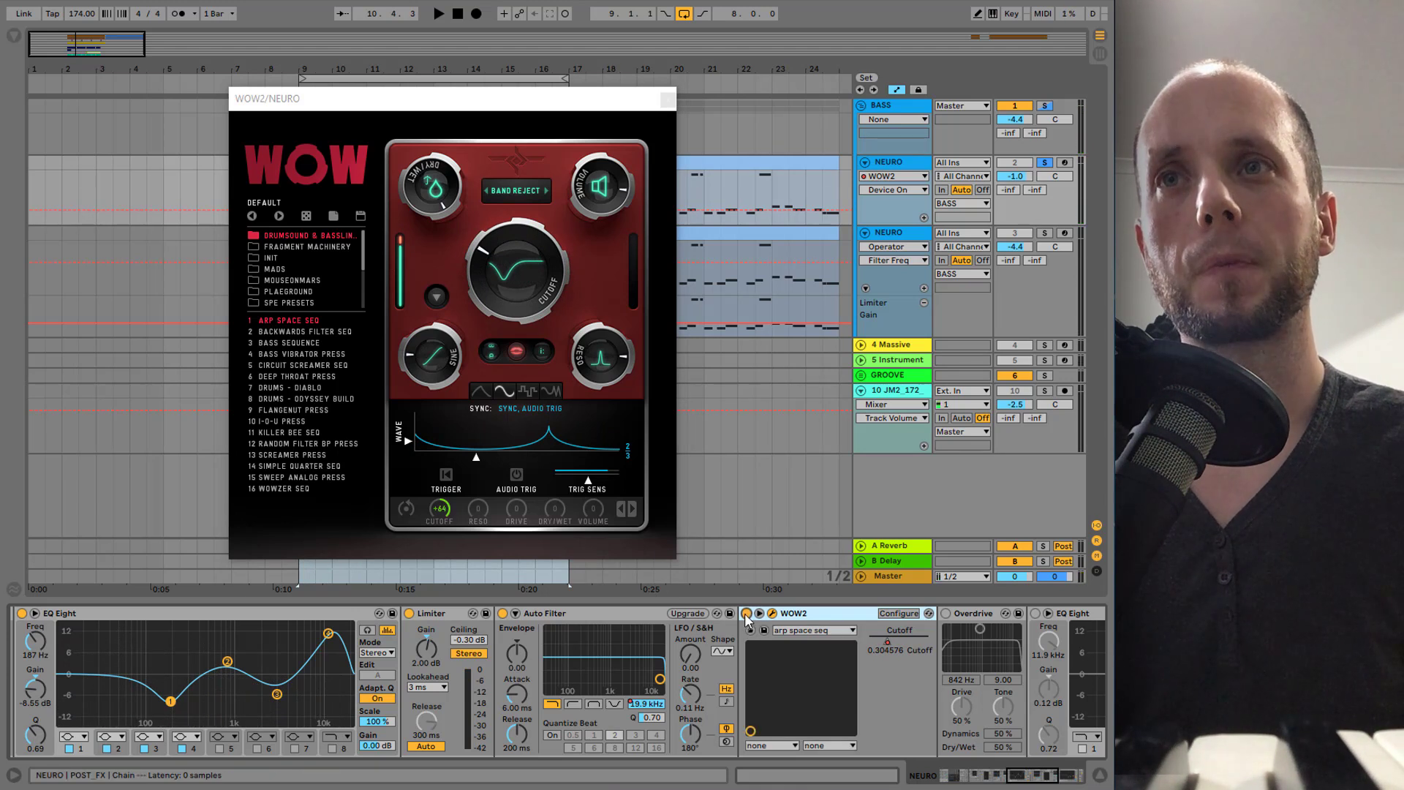
key("space")
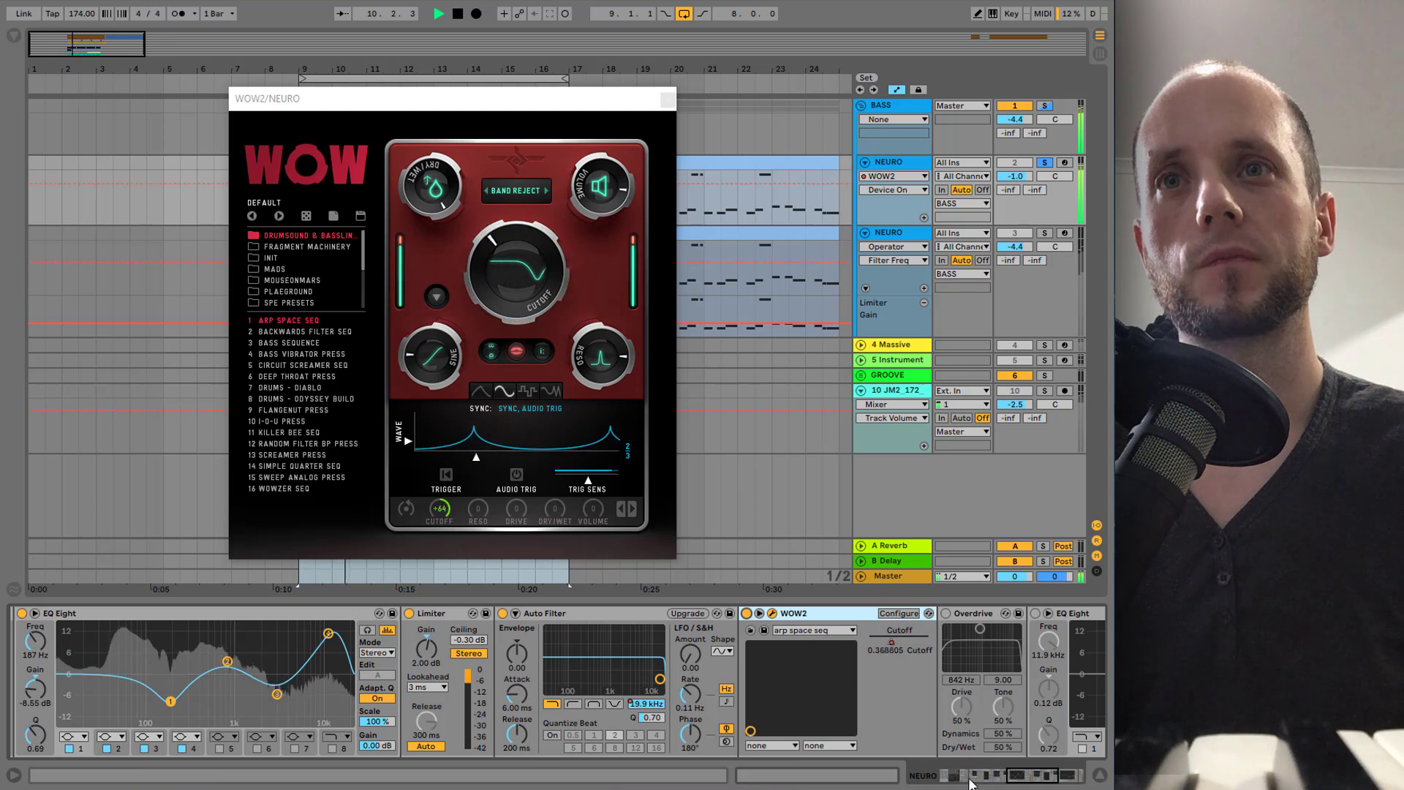
Step: Enable the Overdrive after WOW2 in the upper NEURO track's chain and audition the loop through it
key("space")
scroll(615, 613, "right", 7)
left_click(434, 613)
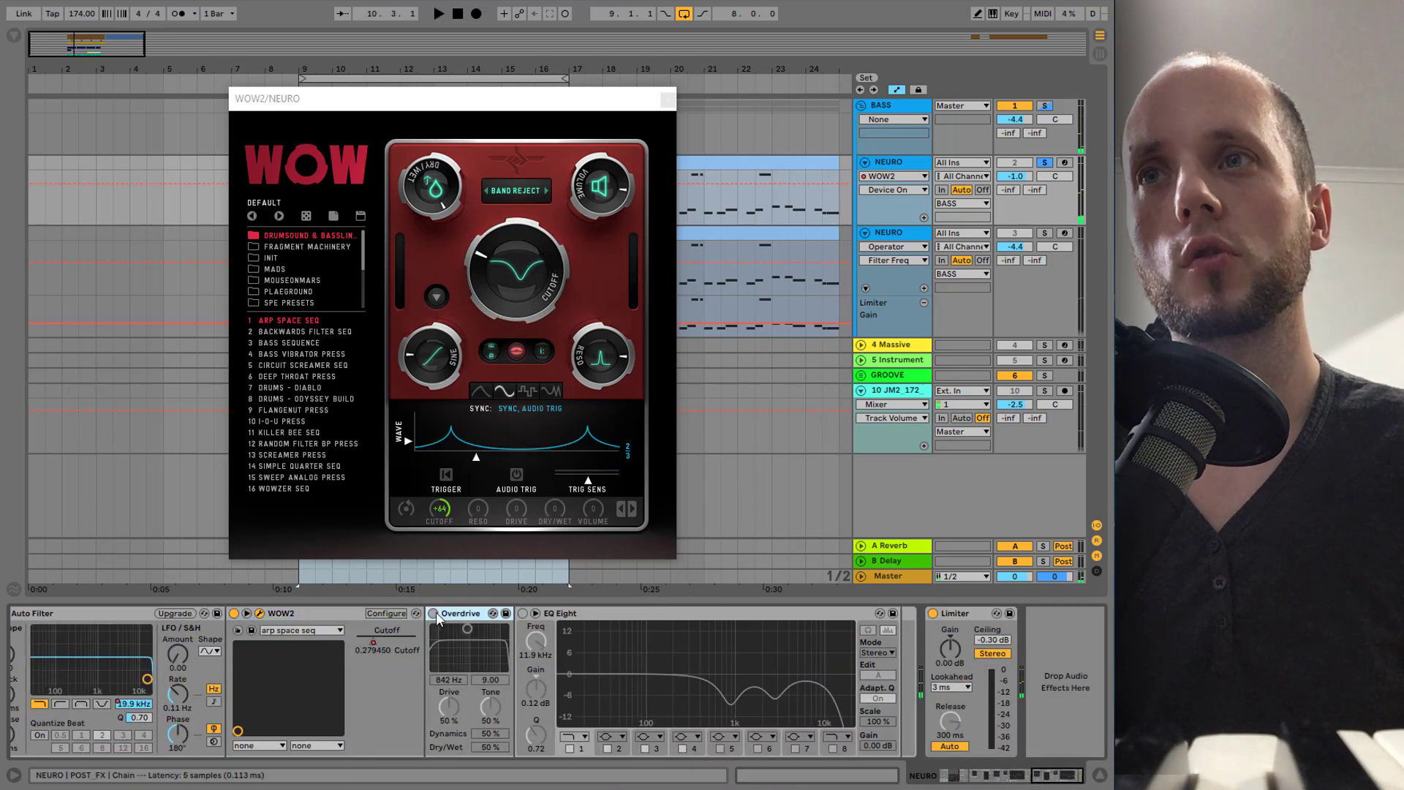
key("space")
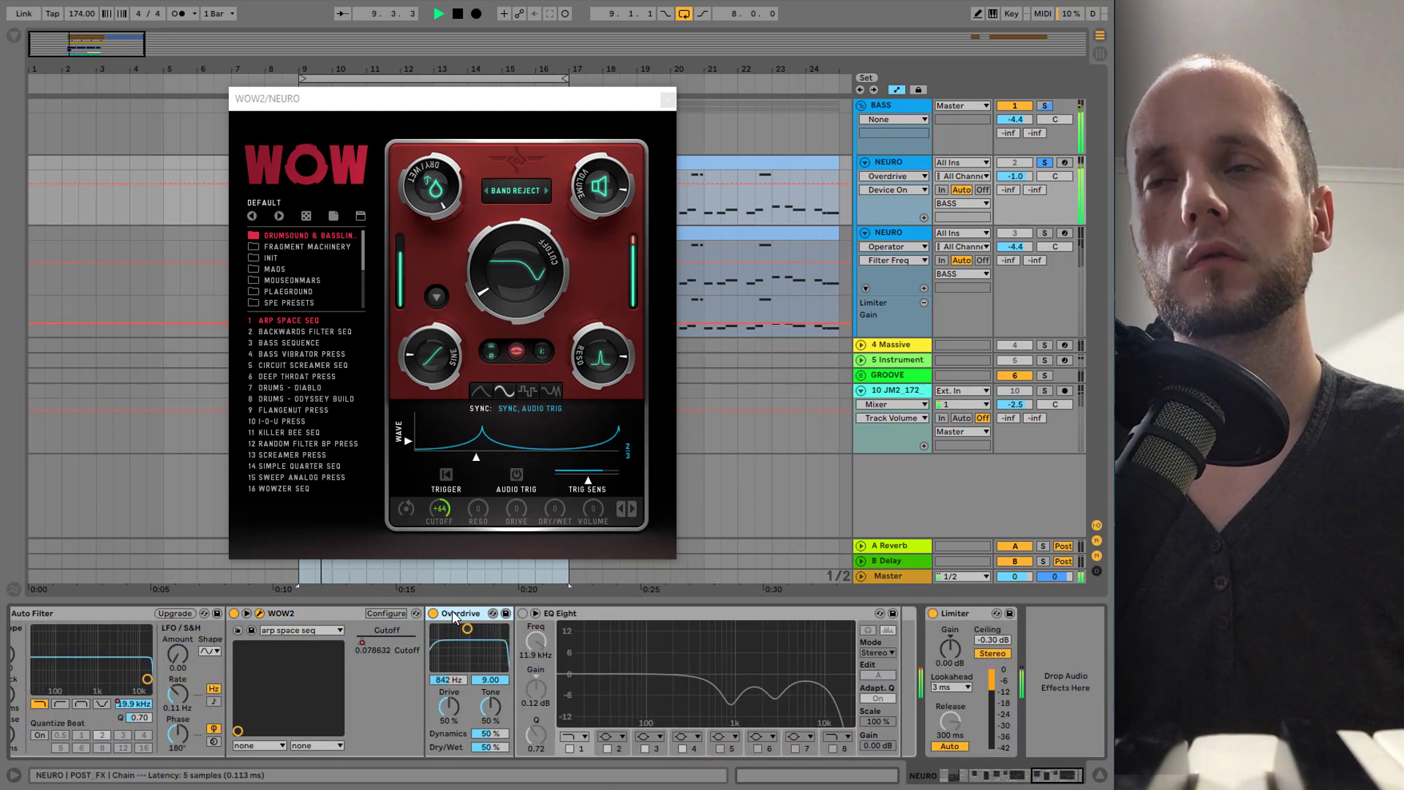
Step: Enable the EQ Eight after the Overdrive and compare the loop with it off and on, leaving it on
left_click(522, 614)
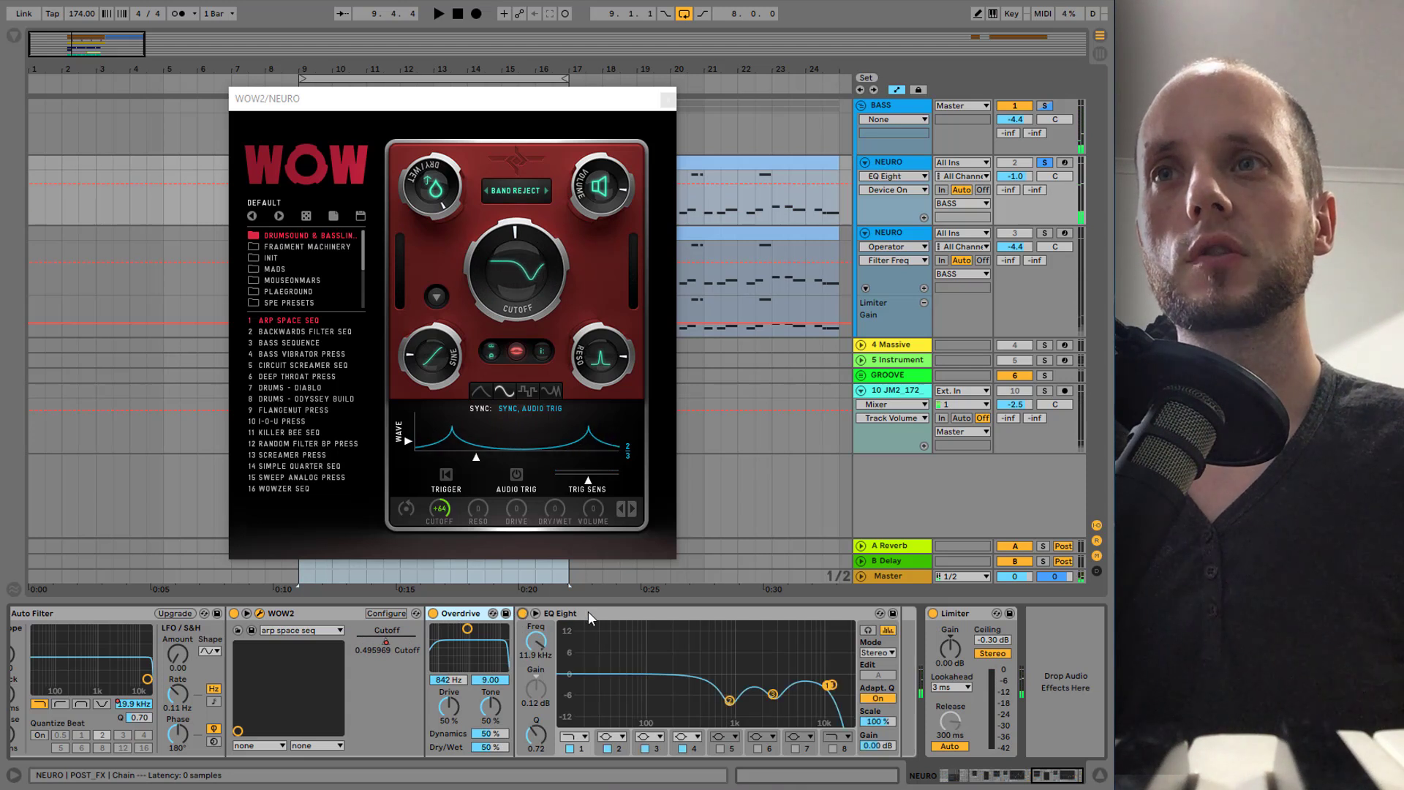
left_click(602, 613)
key("space")
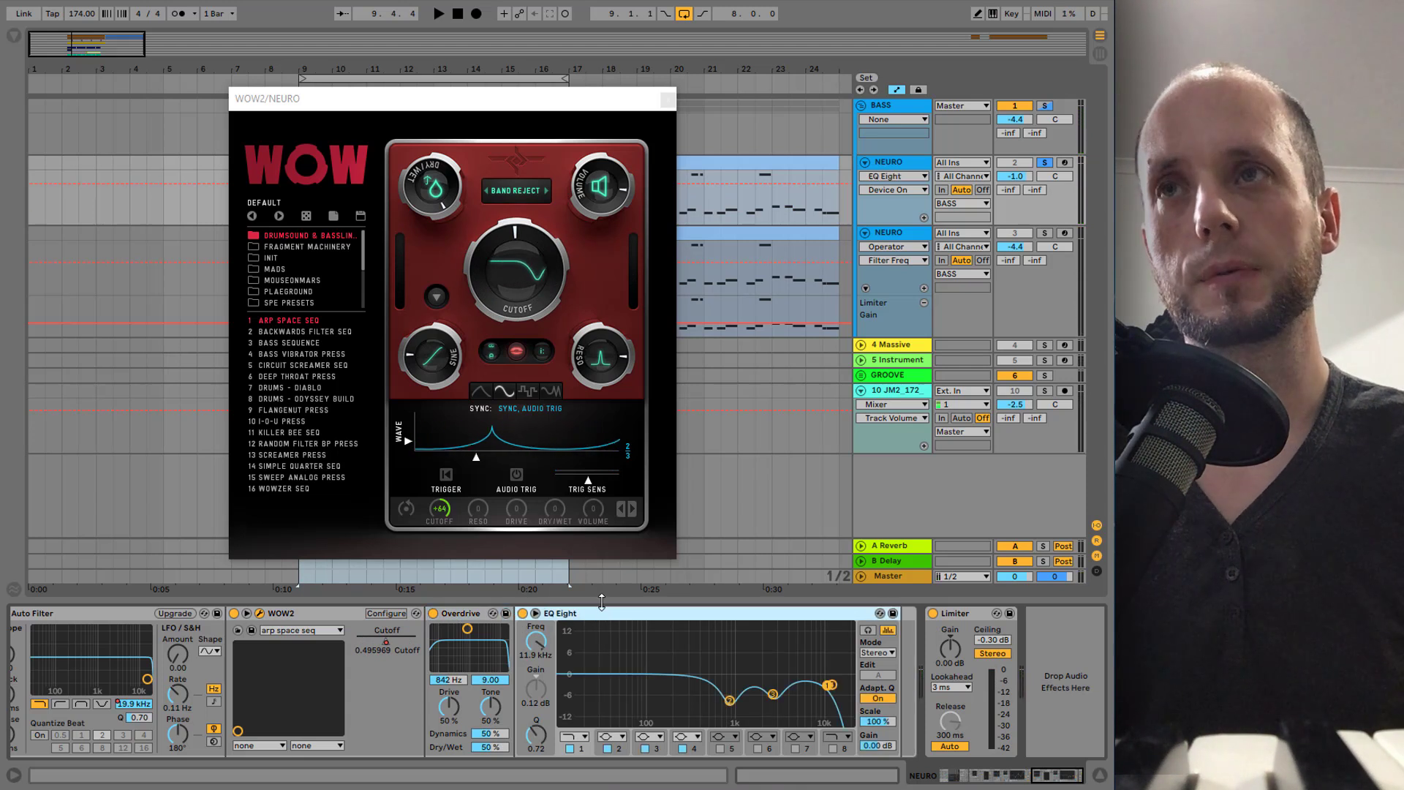
left_click(522, 613)
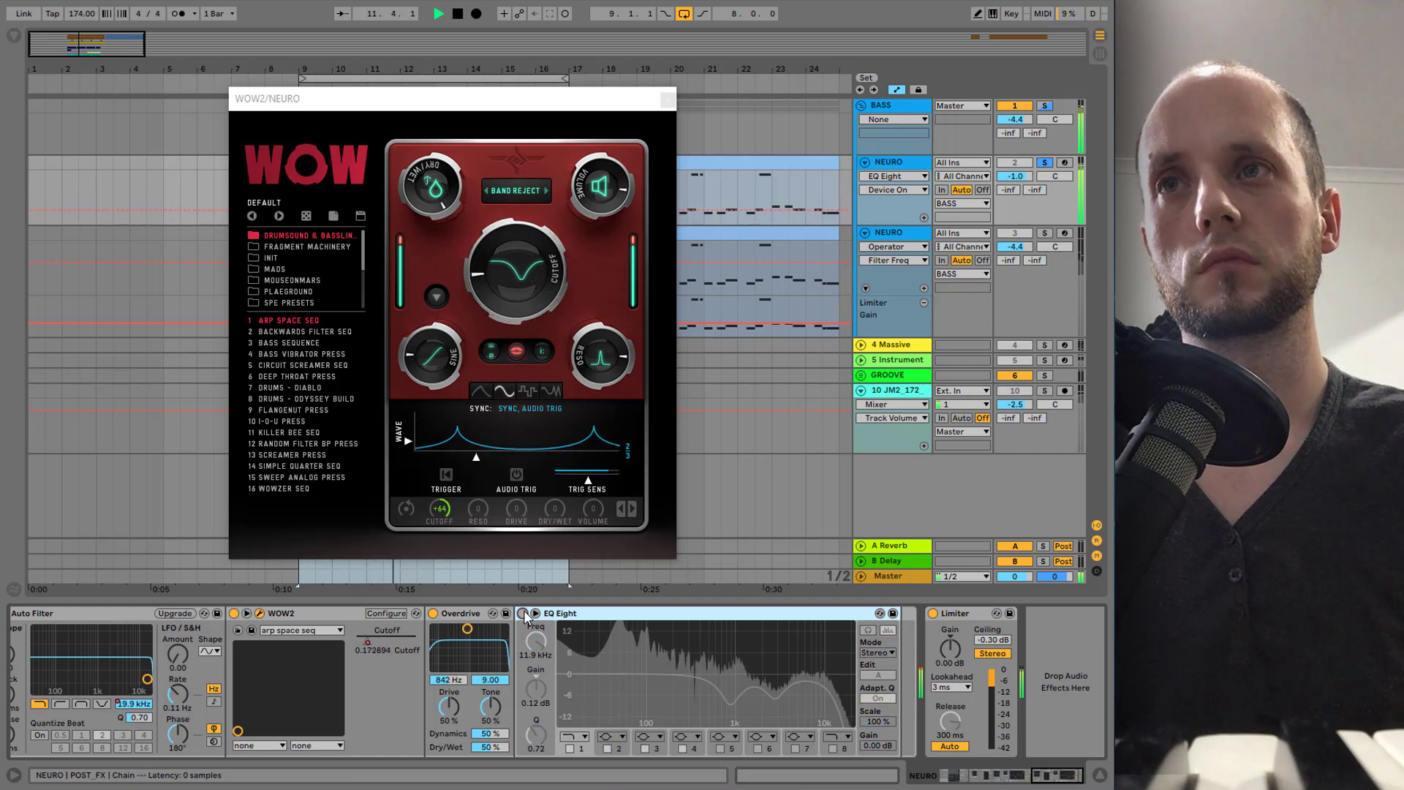
left_click(524, 615)
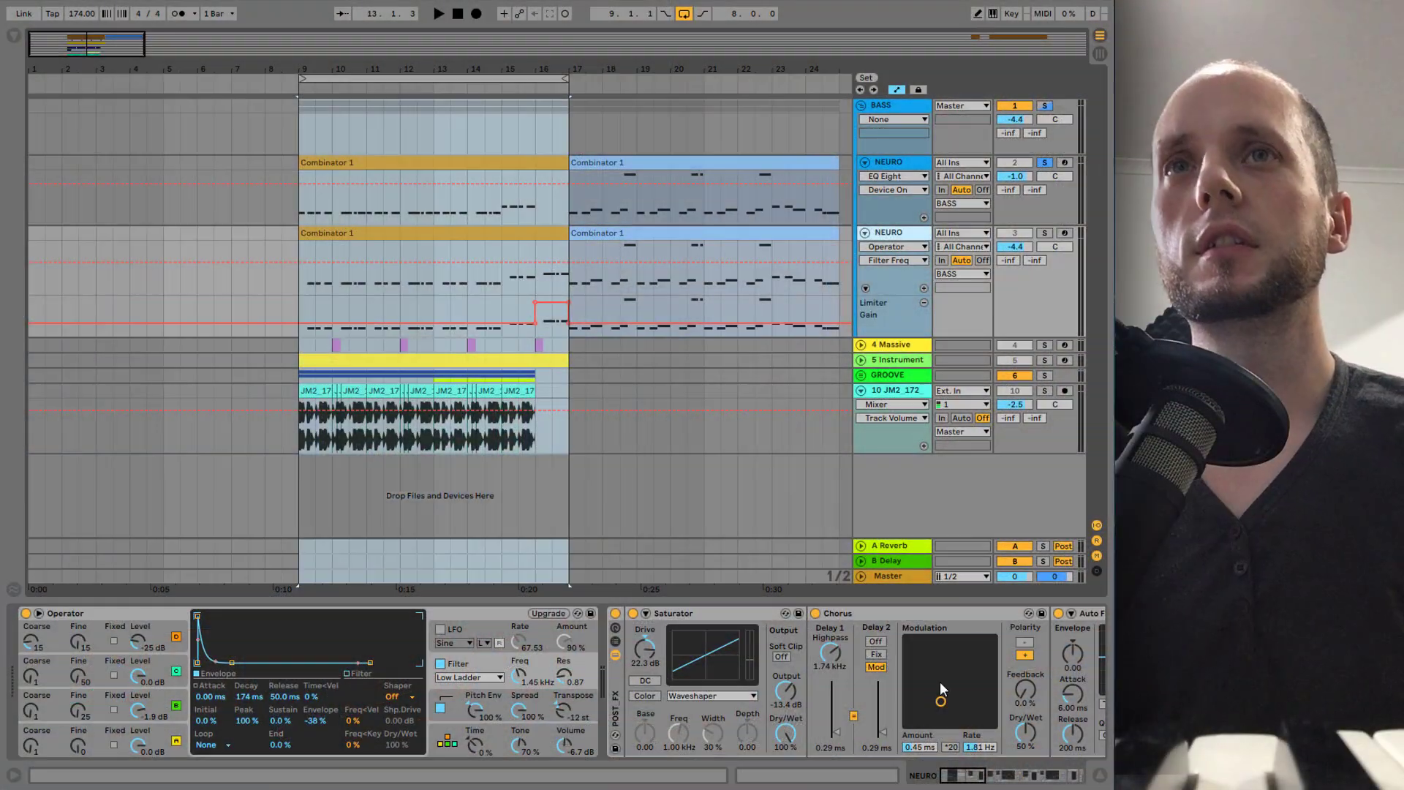
Step: Solo the lower NEURO track and examine its Operator's oscillator D and filter settings
left_click(1046, 233)
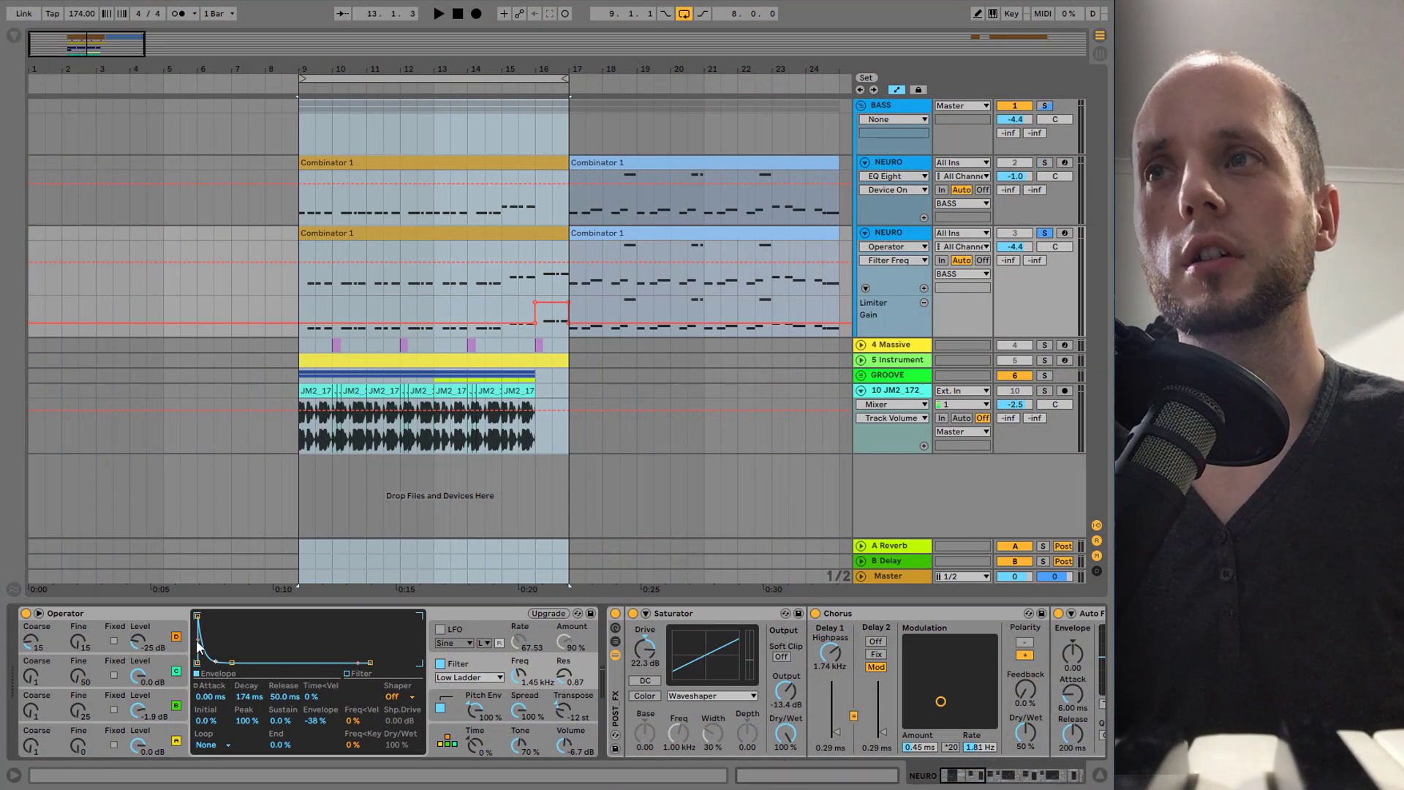
left_click(162, 633)
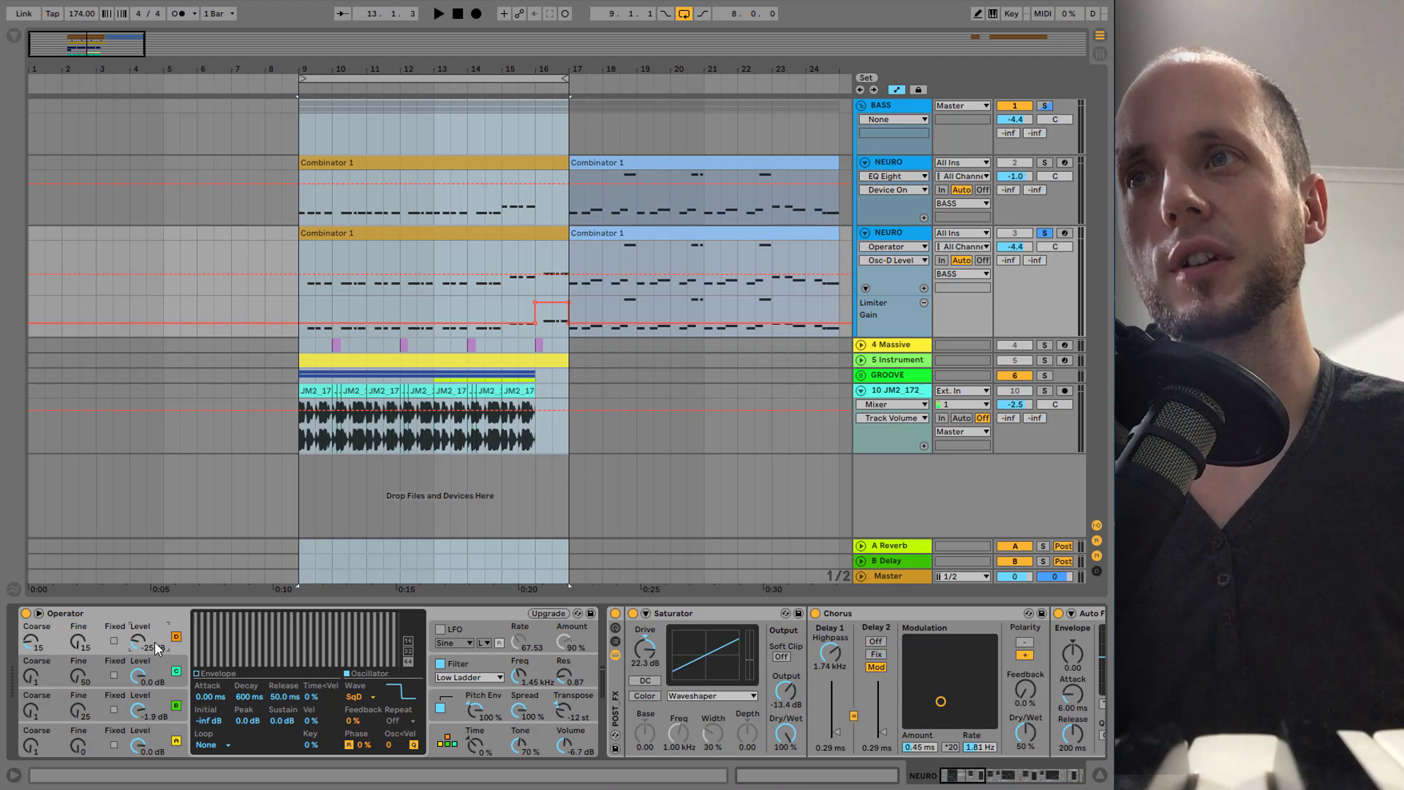
left_click(528, 670)
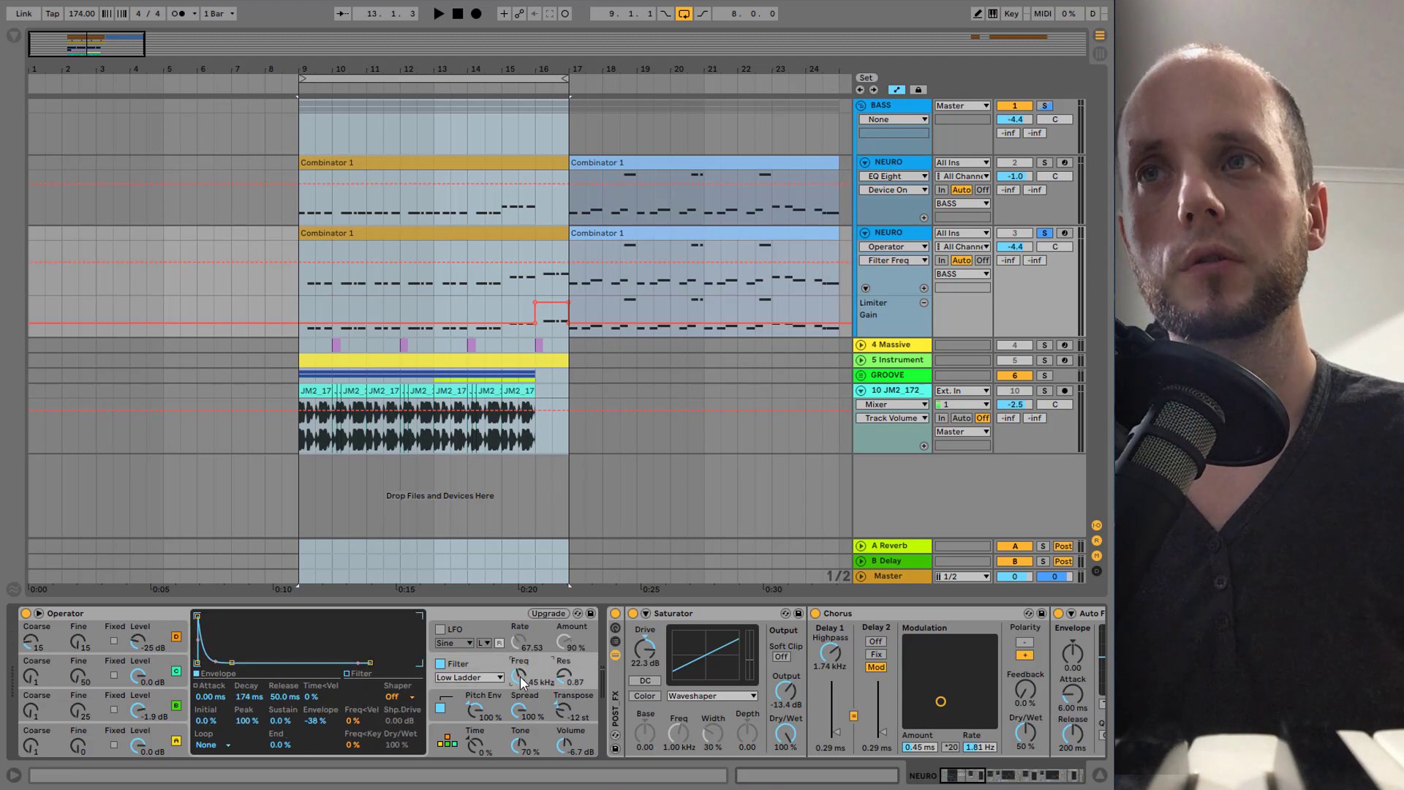
Step: Sweep the Operator's filter frequency while the loop plays, ending at 1.12 kHz
key("space")
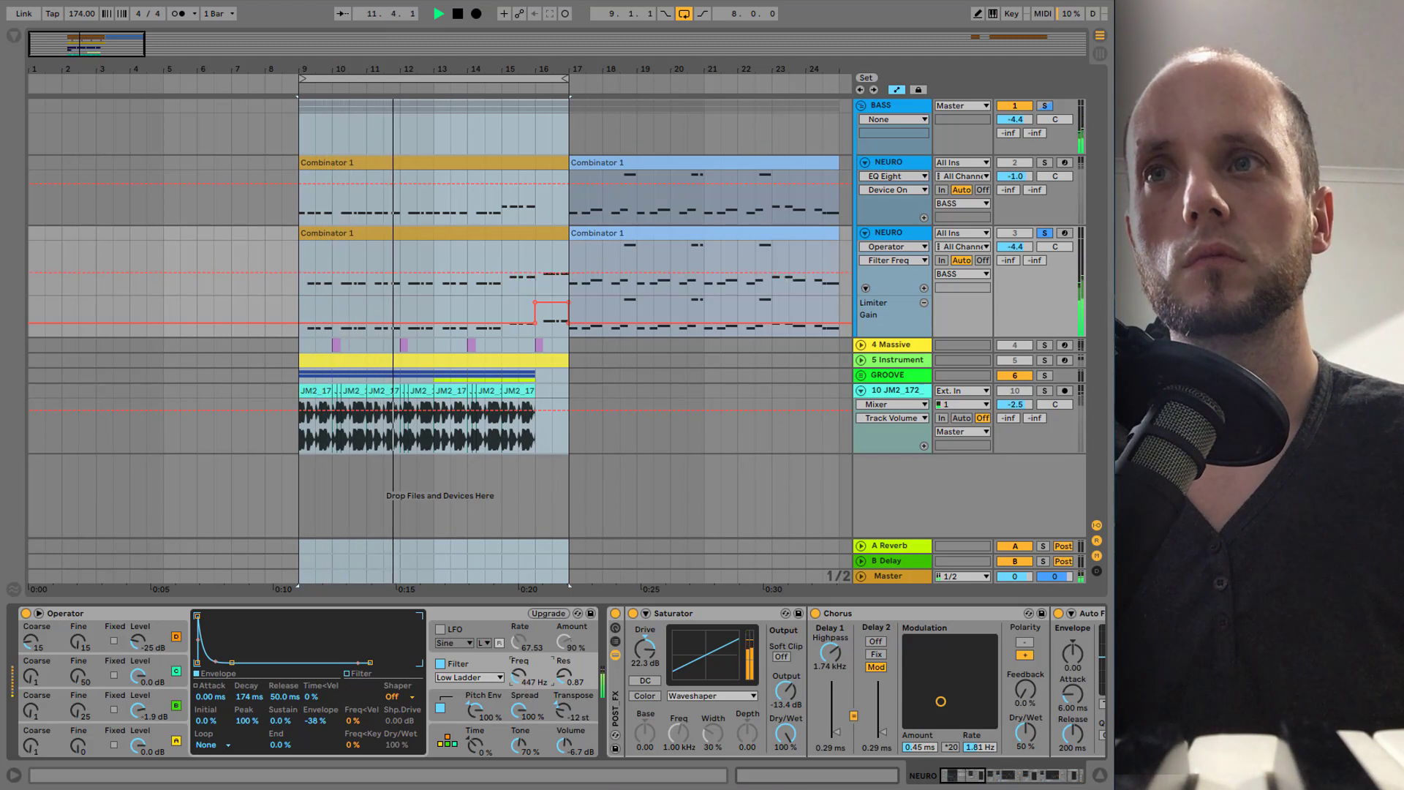
left_click_drag(522, 677, 522, 658)
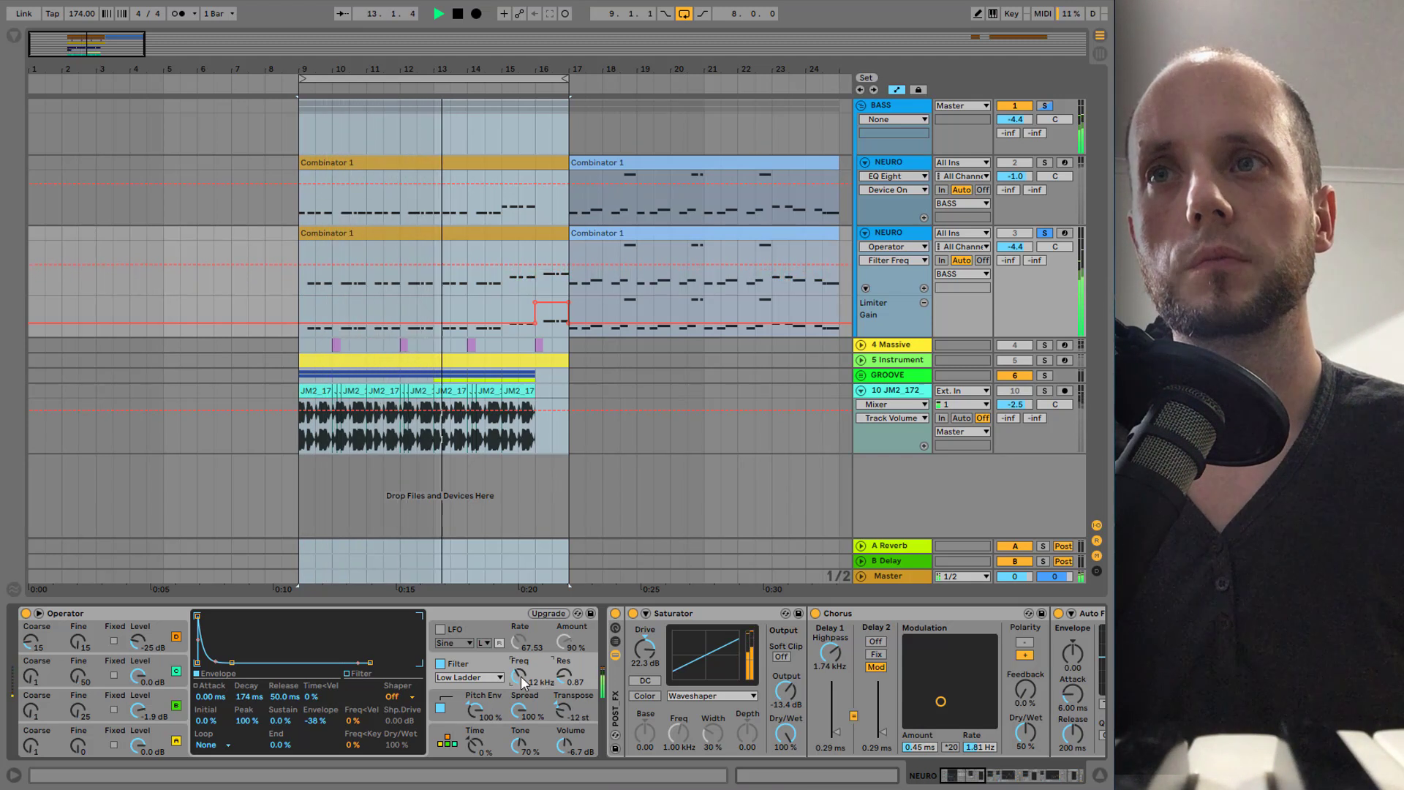
key("space")
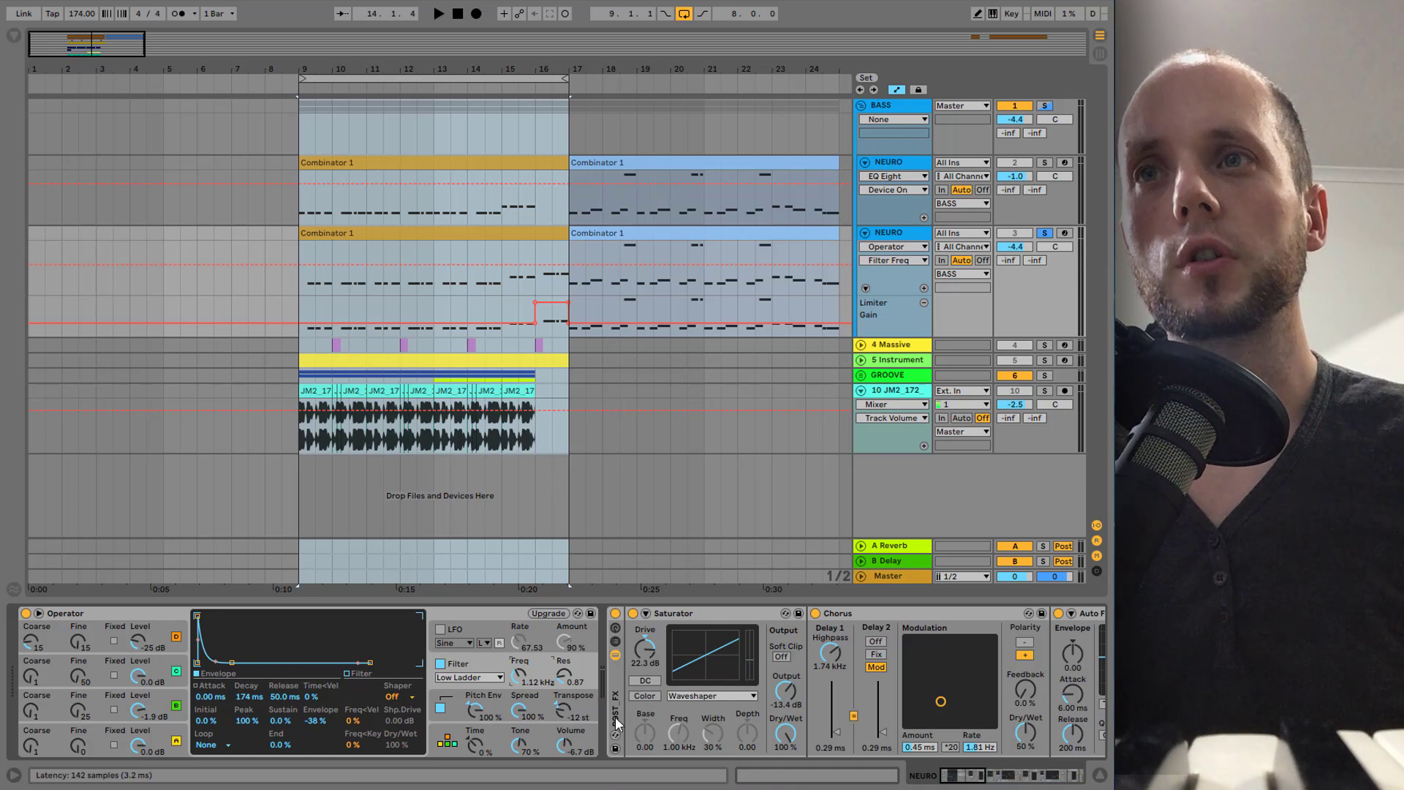
Step: Compare the loop with the Chorus near the end of the lower NEURO track's chain off and on, leaving it off
left_click_drag(962, 782, 1073, 784)
left_click(732, 614)
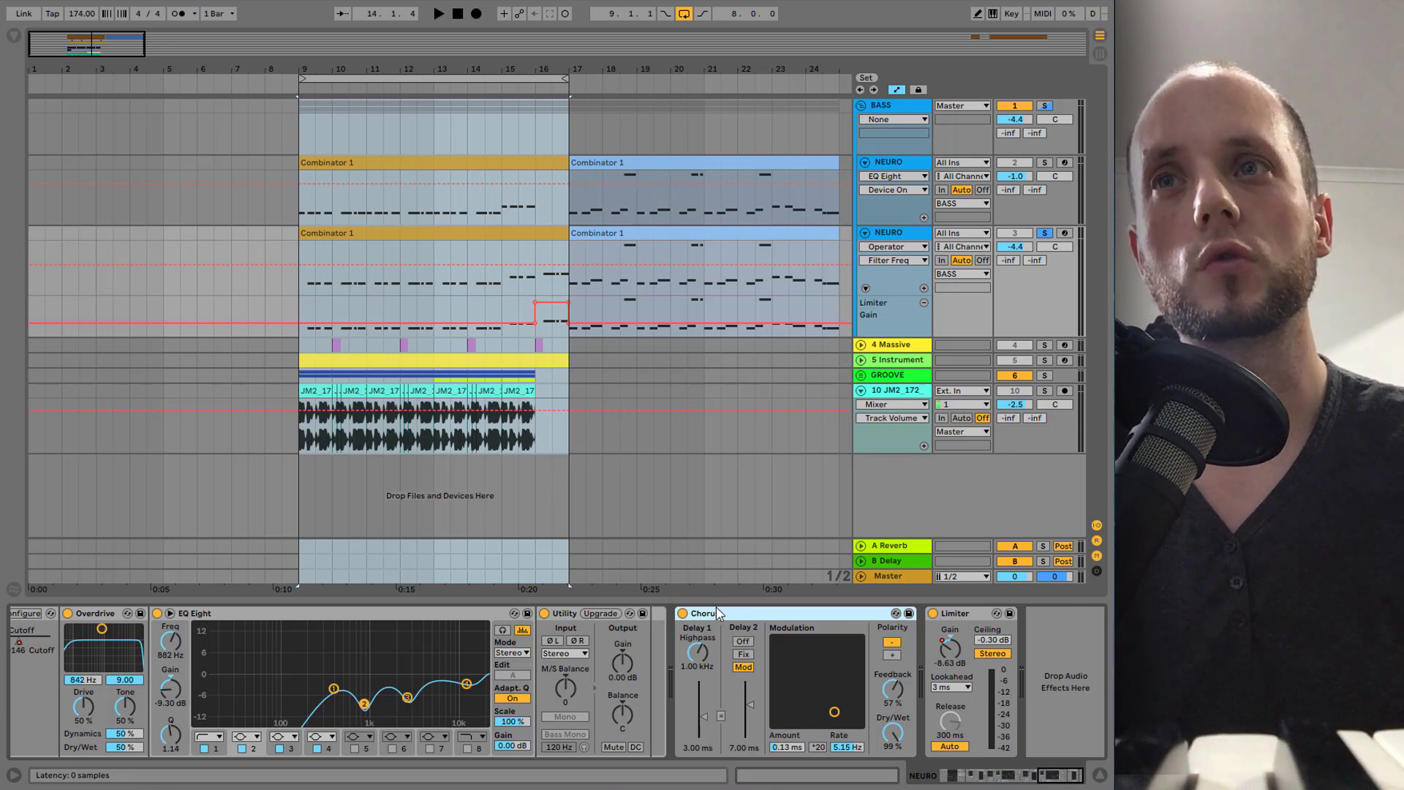
left_click(685, 615)
key("space")
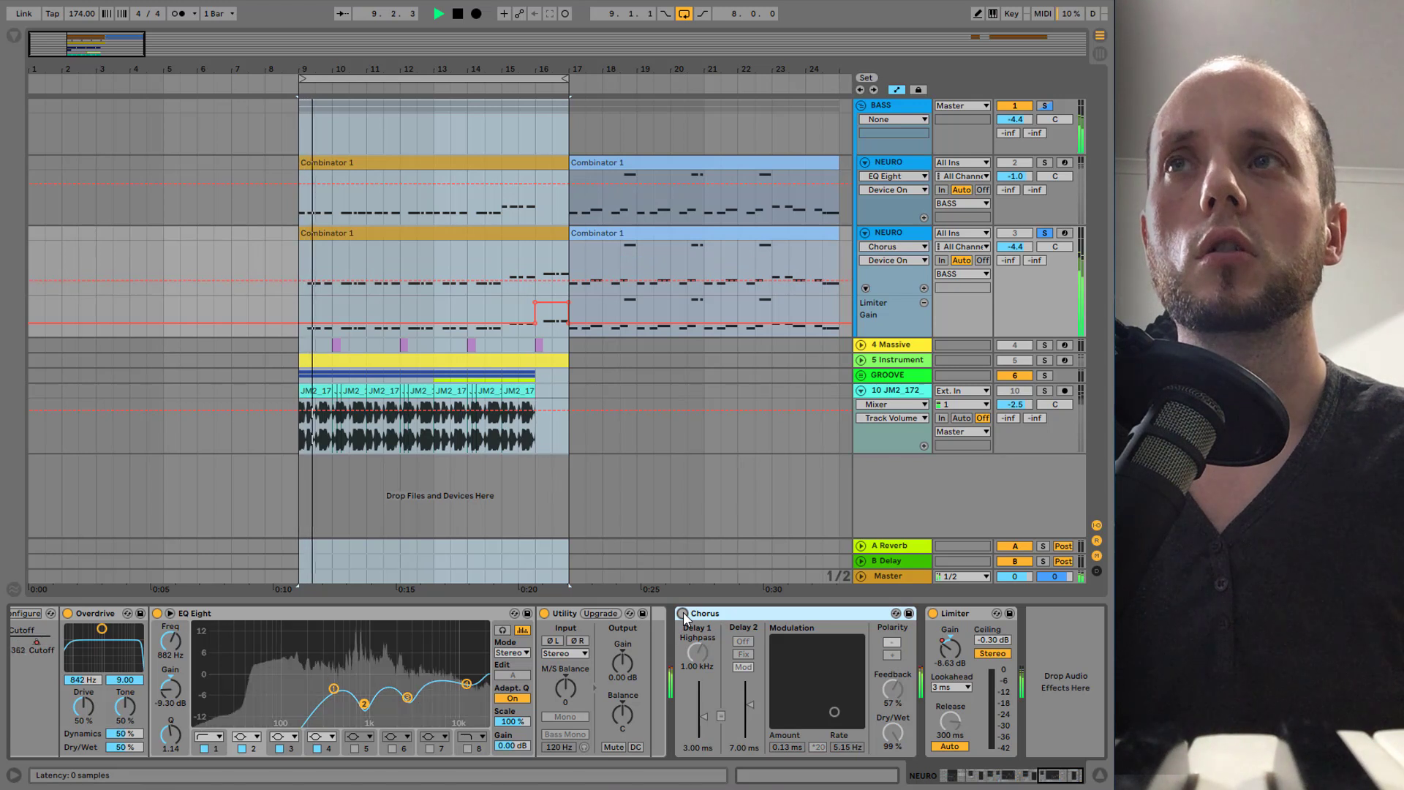
key("space")
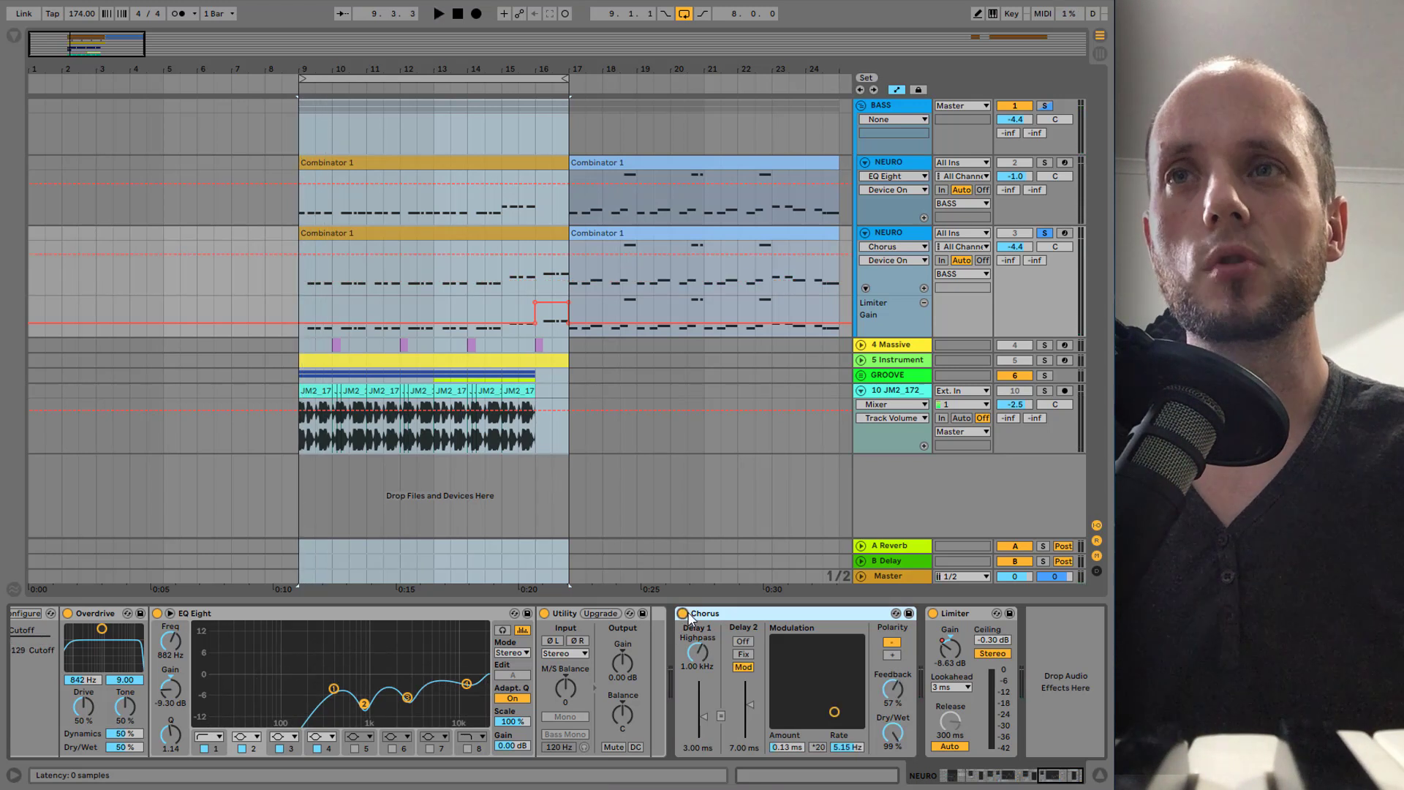
left_click(683, 613)
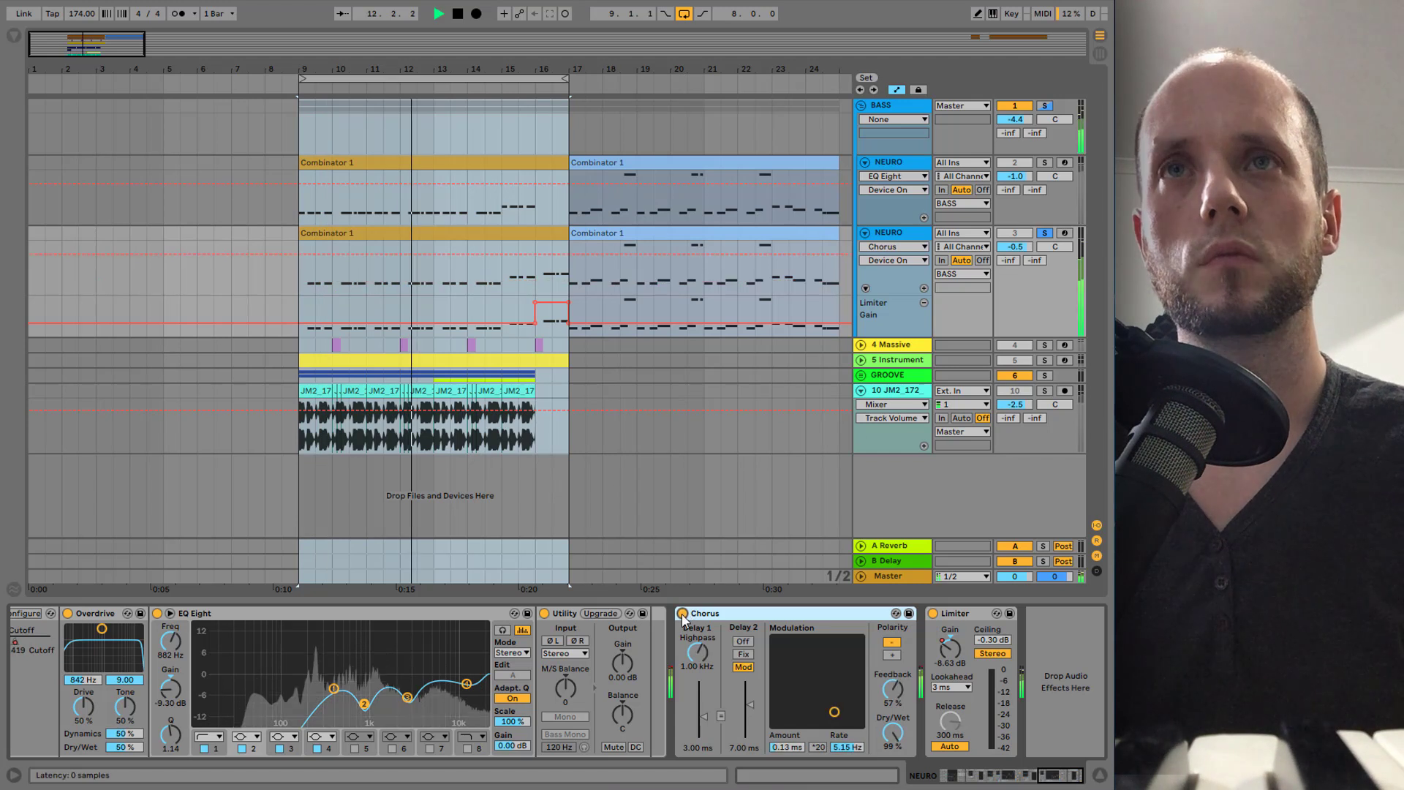
key("space")
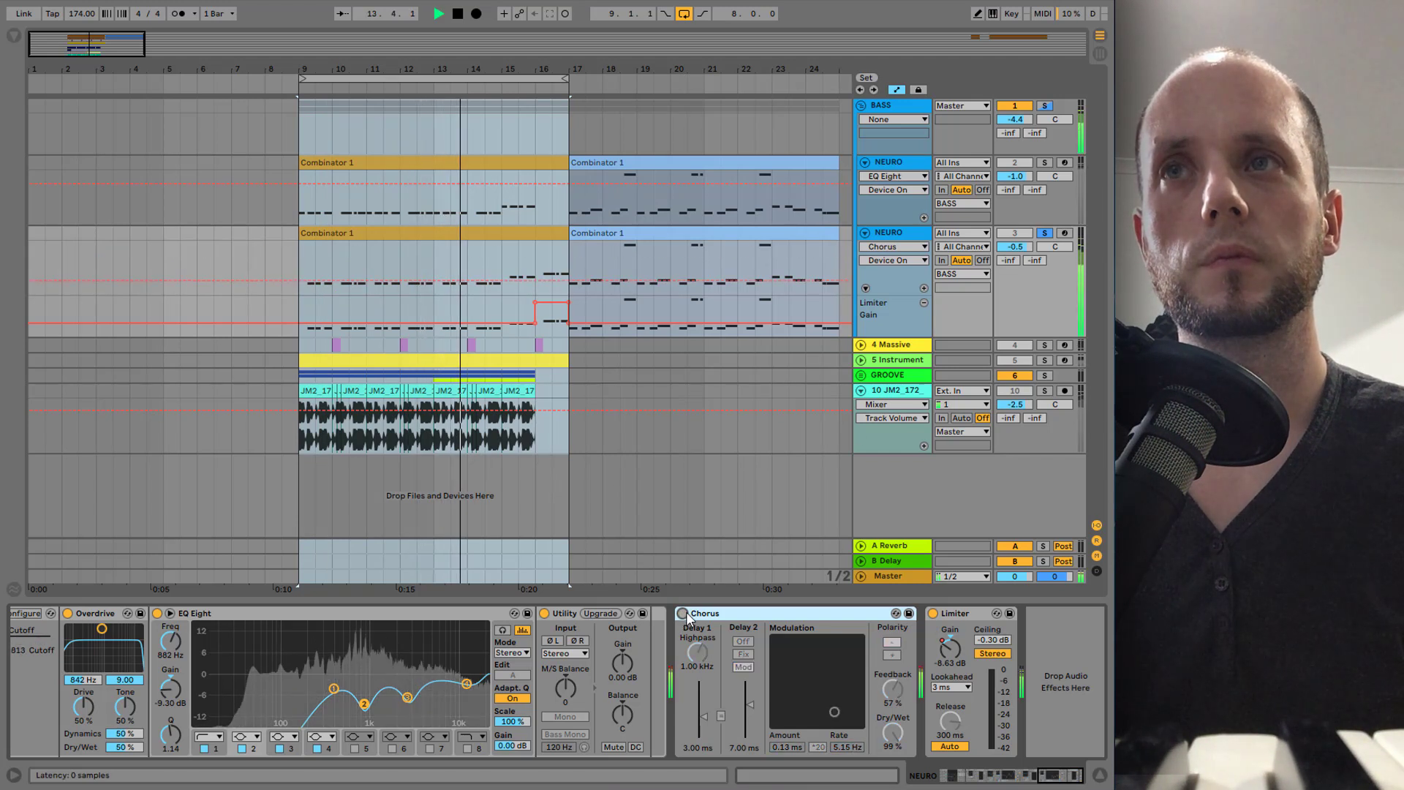
key("space")
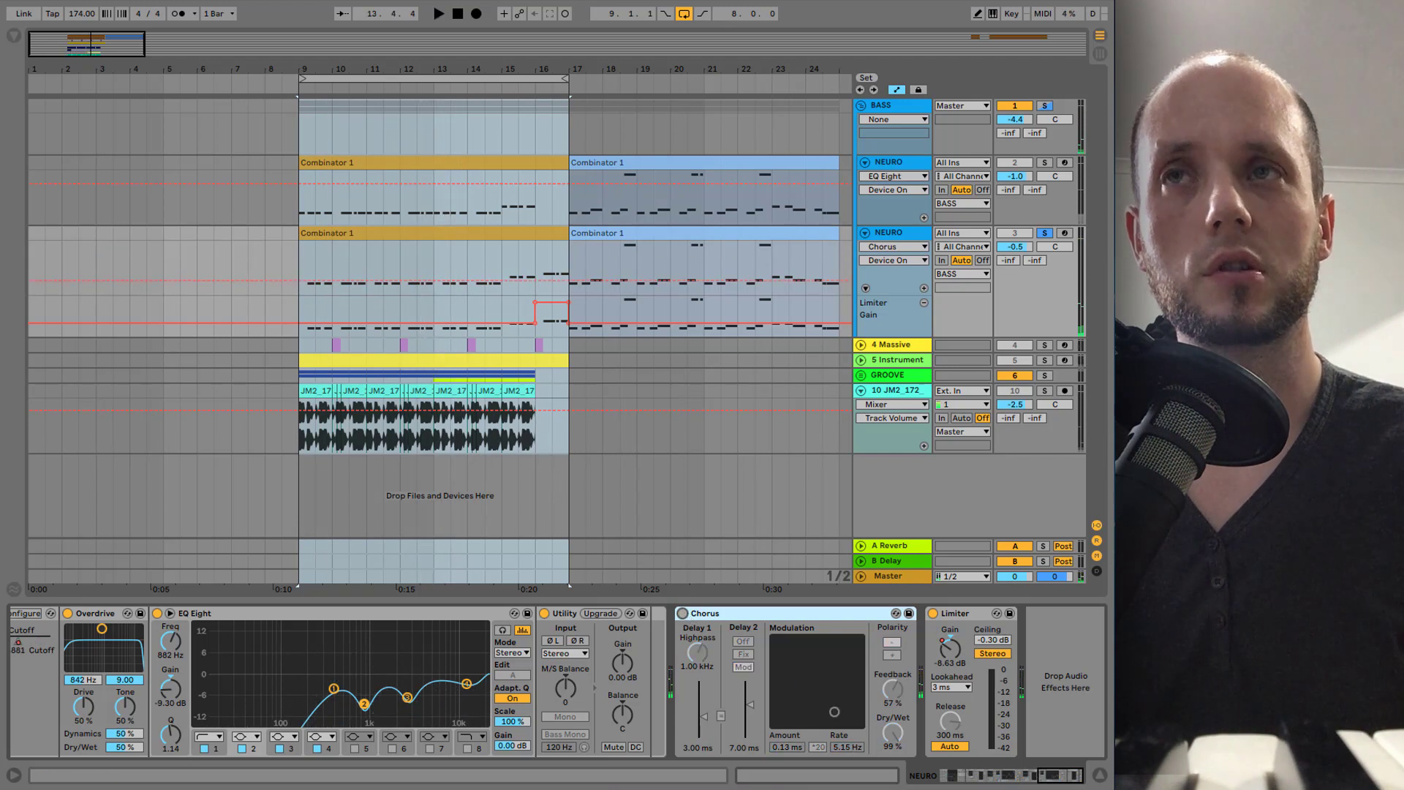
Step: Audition the lower NEURO track from 16.1.1 and bring its WOW2 device into view
left_click(534, 267)
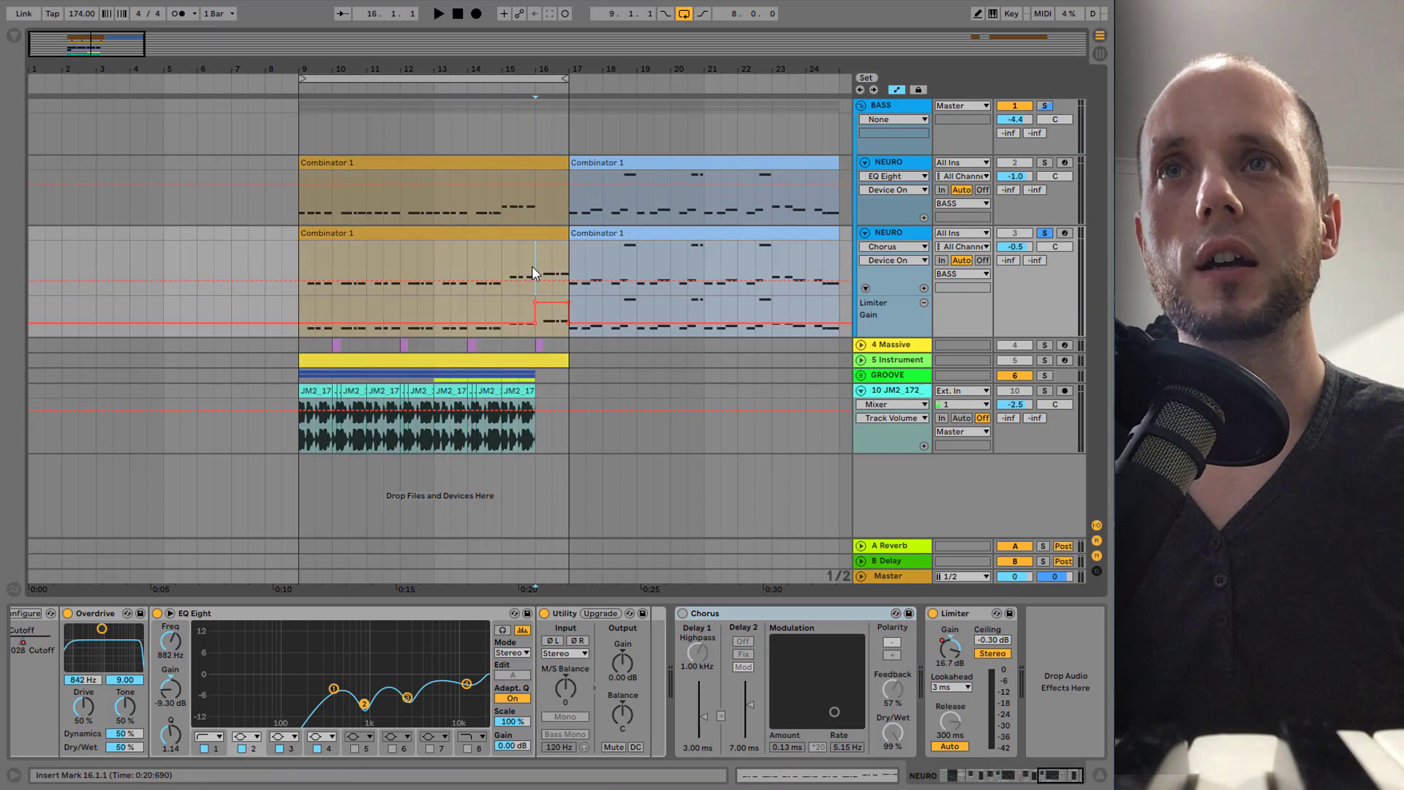
key("space")
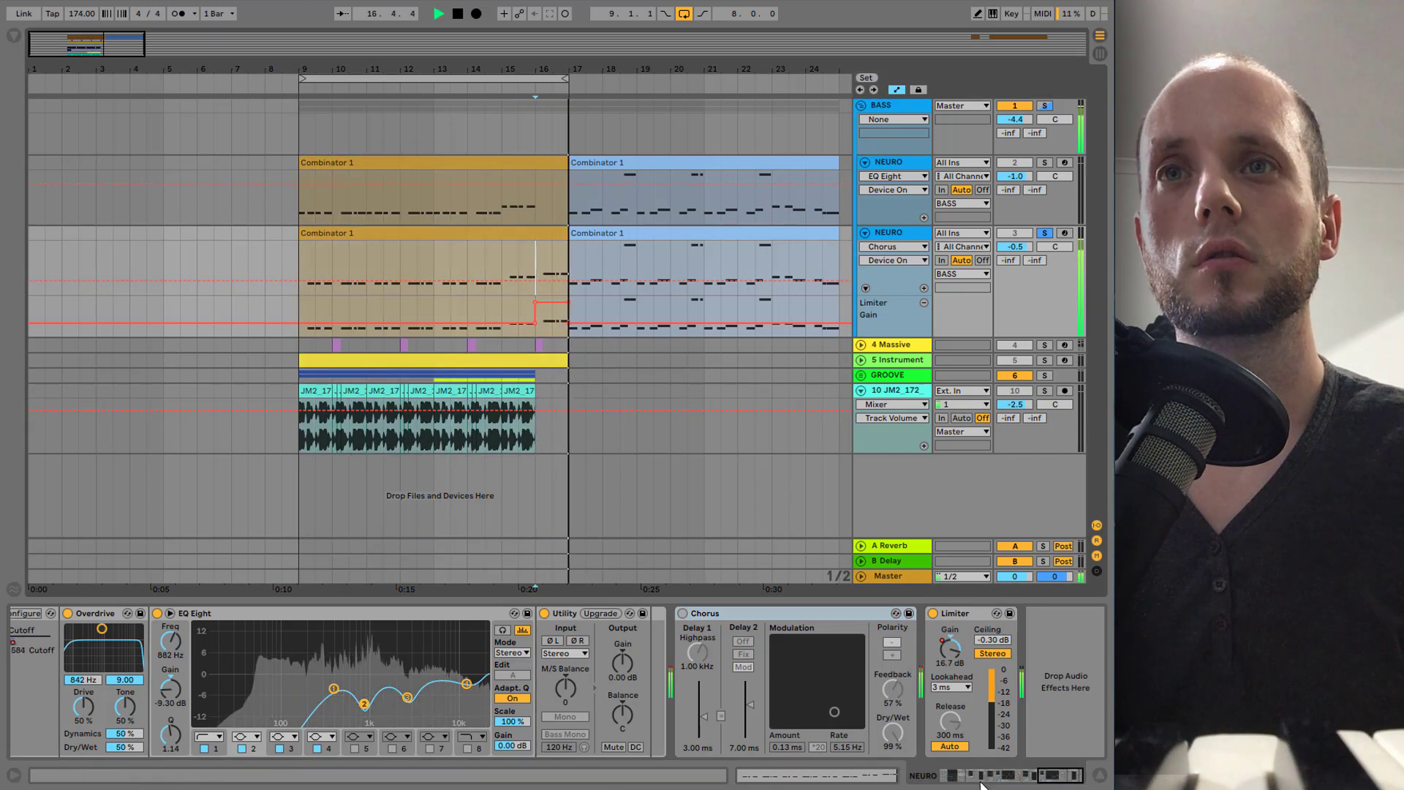
key("space")
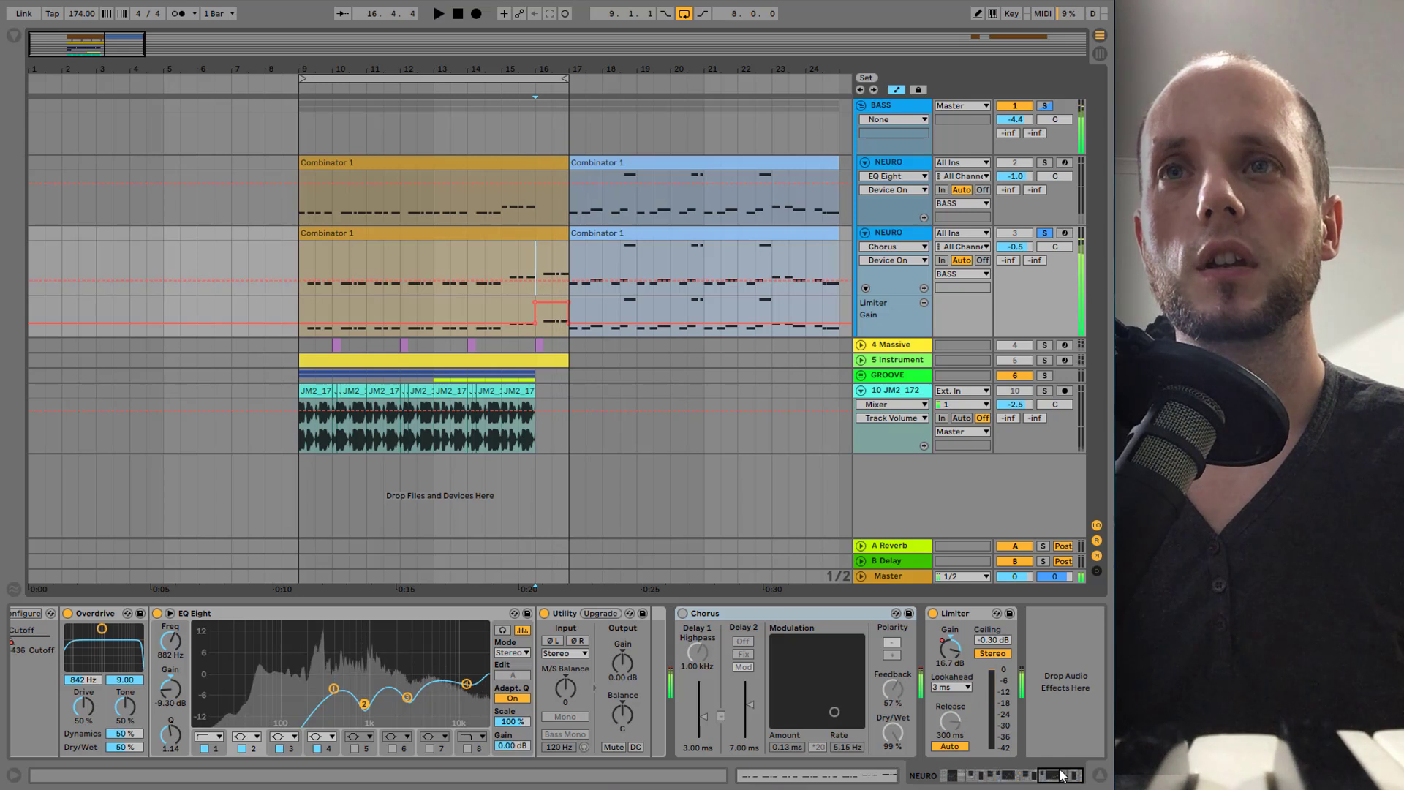
left_click_drag(1064, 781, 1033, 780)
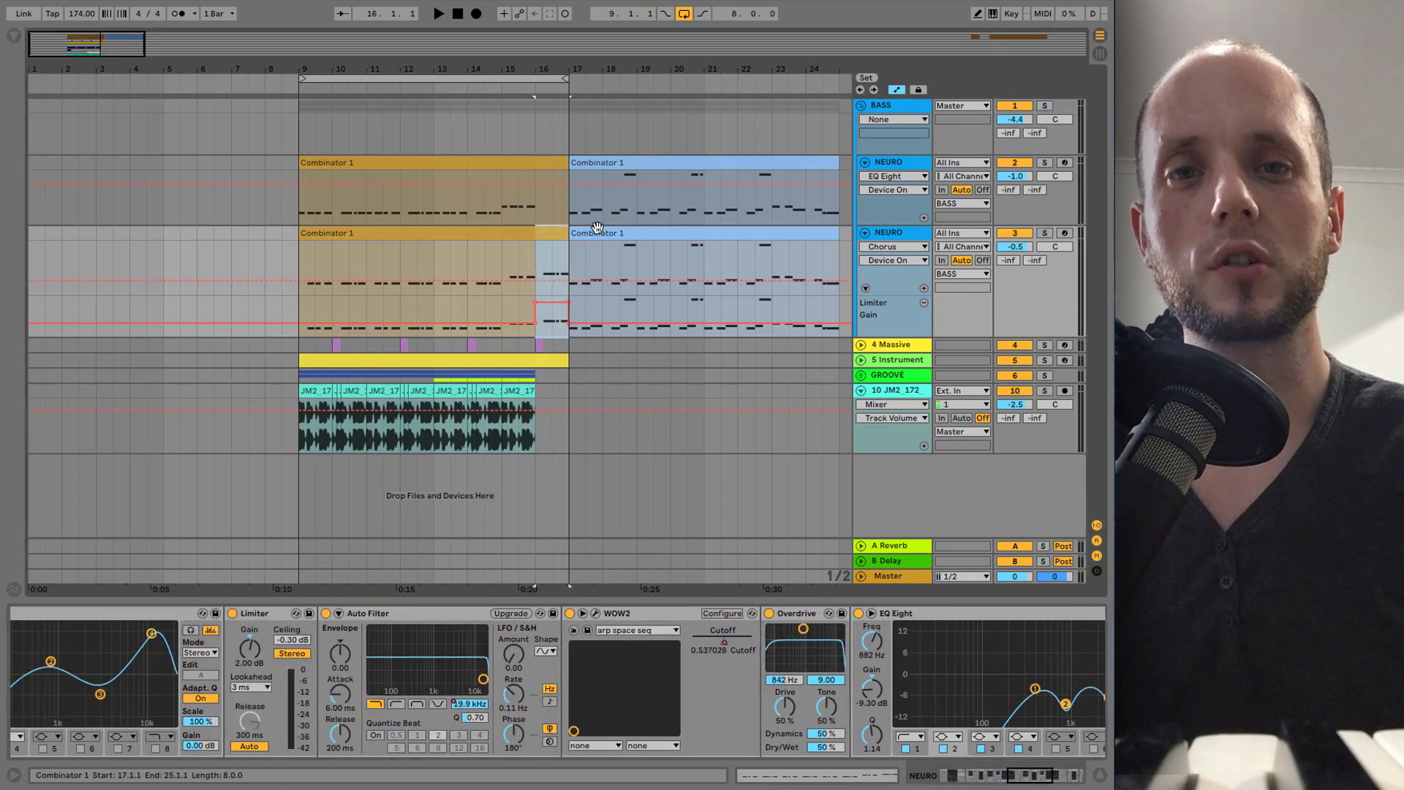